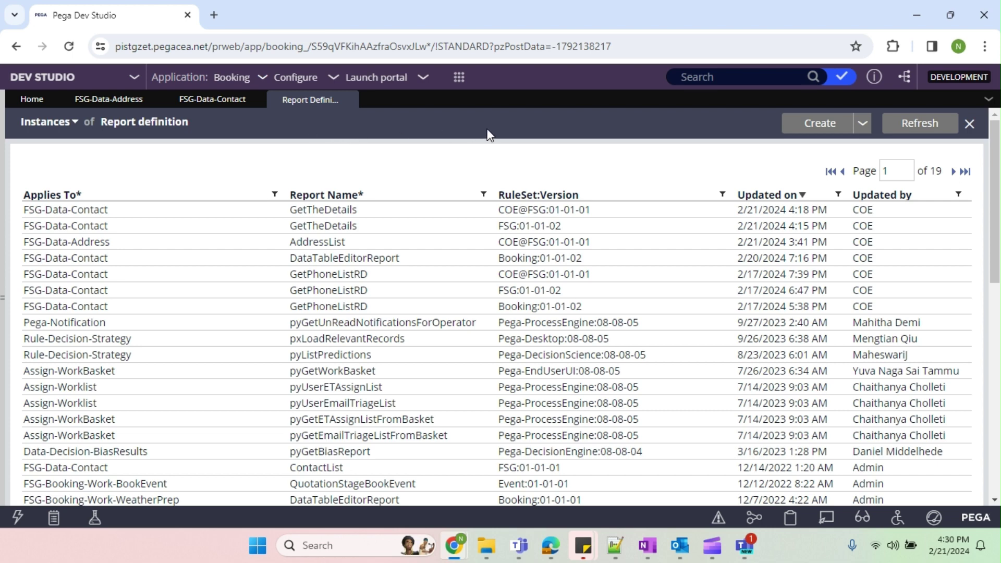
# Create a report definition labelled GetDetails, then view the FSG-Data-Contact records.
pyautogui.click(821, 125)
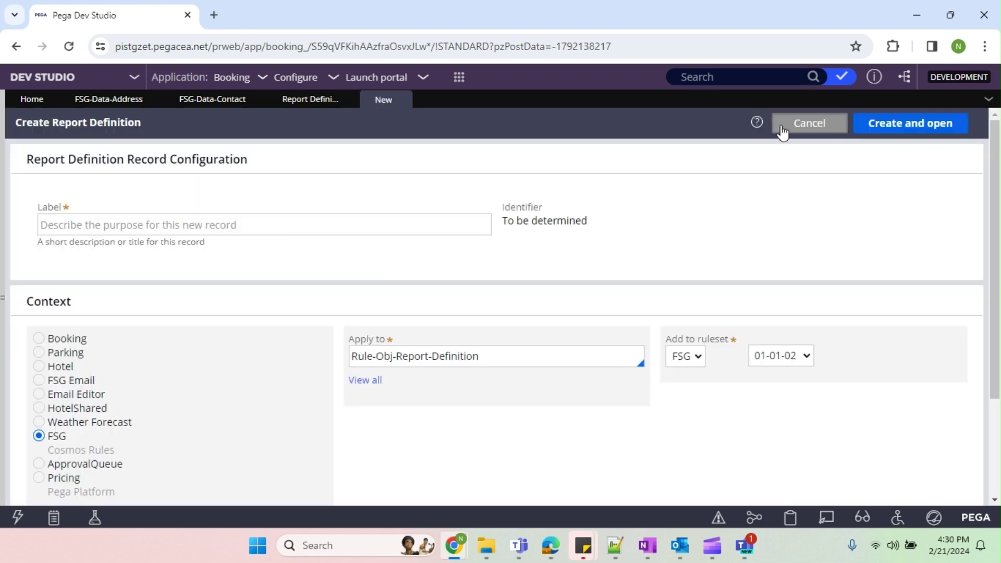
pyautogui.click(278, 216)
pyautogui.write('G')
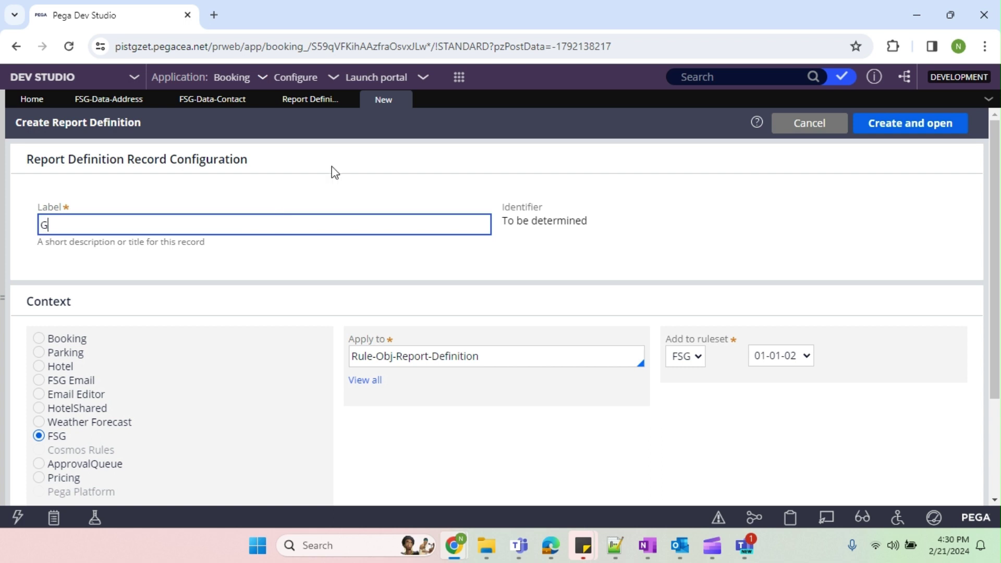
pyautogui.write('etDeta')
pyautogui.write('ils')
pyautogui.click(740, 216)
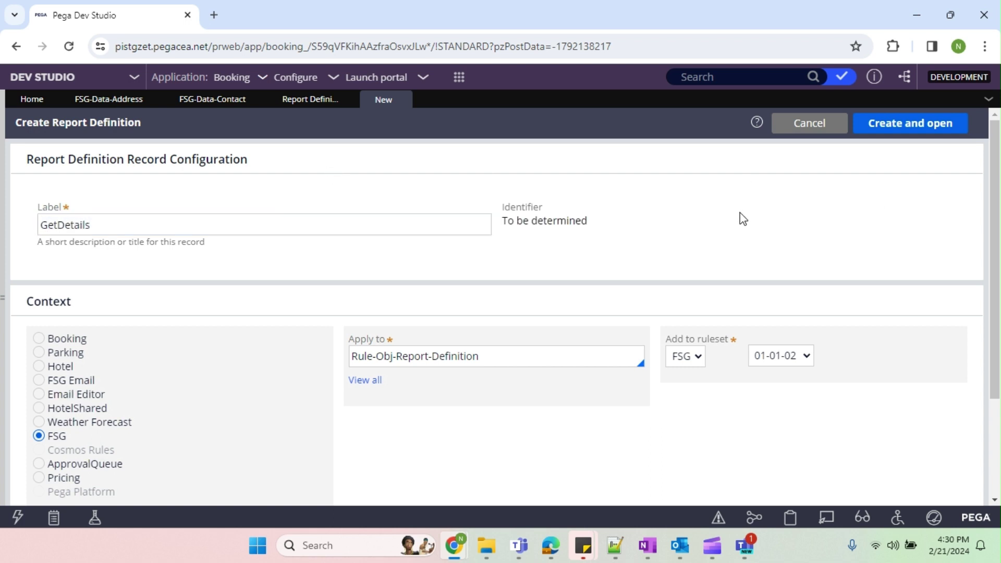
pyautogui.click(443, 358)
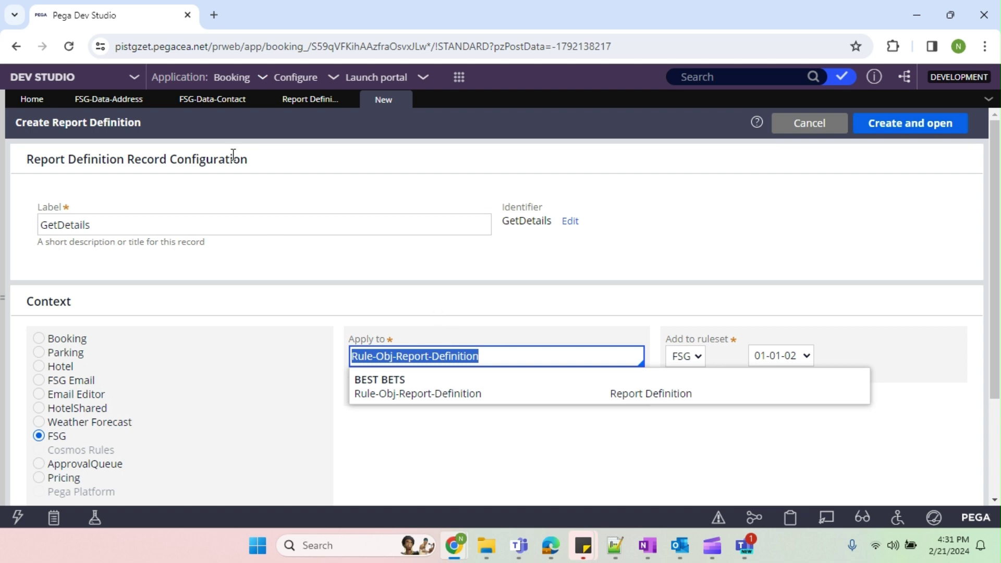
pyautogui.click(215, 100)
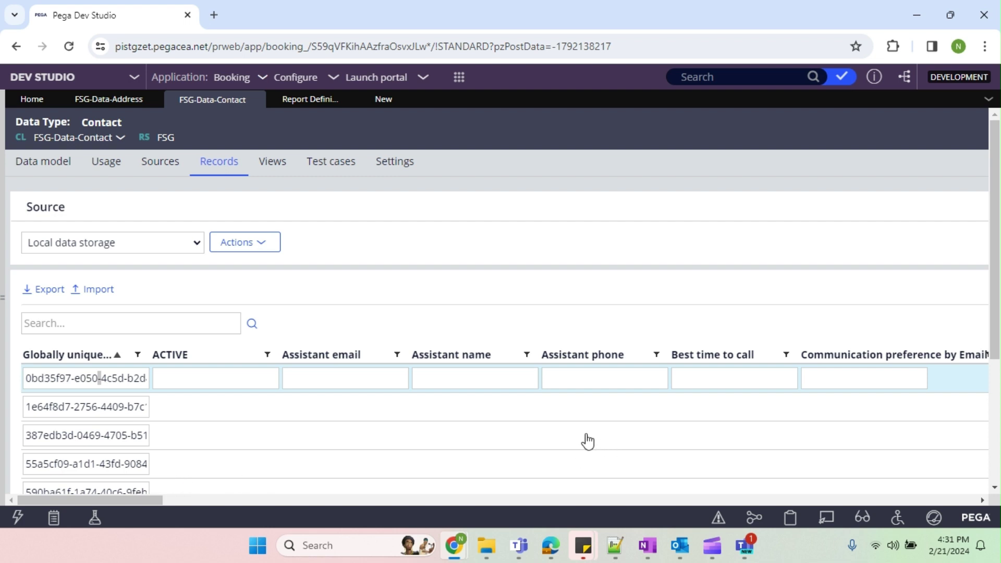
# Compare the first Contact ID against the FSG-Data-Address records.
pyautogui.tripleClick(92, 379)
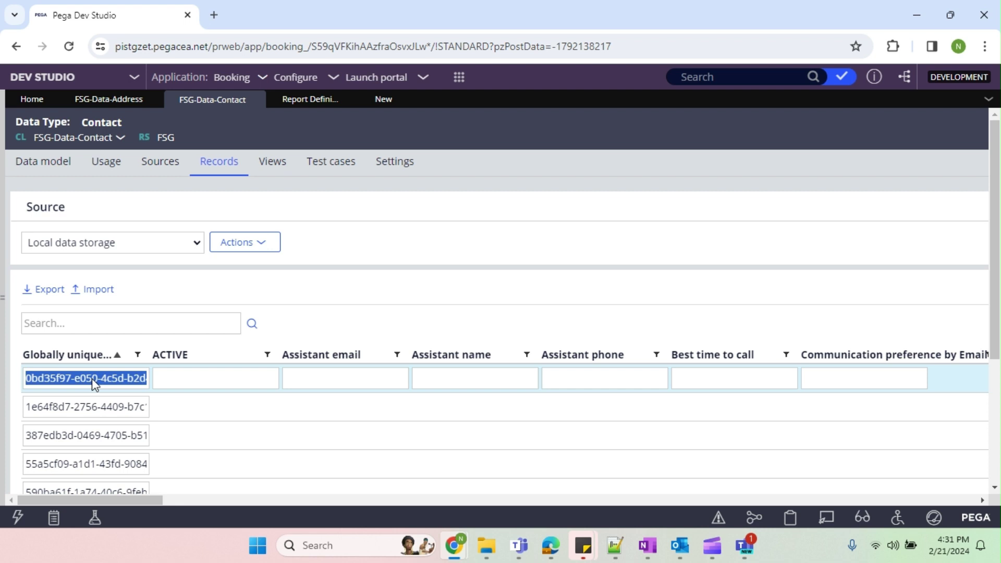
pyautogui.click(112, 102)
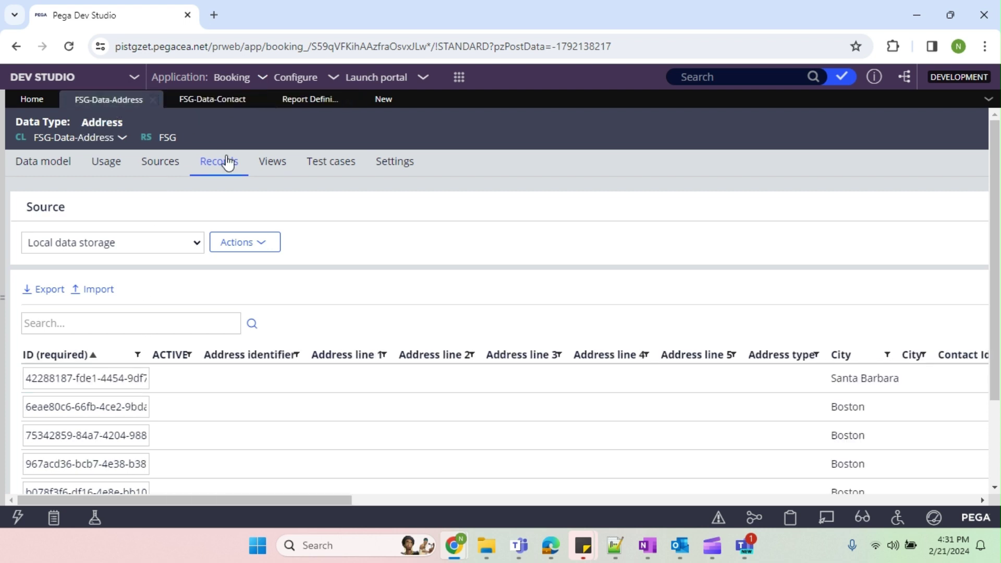
pyautogui.click(221, 103)
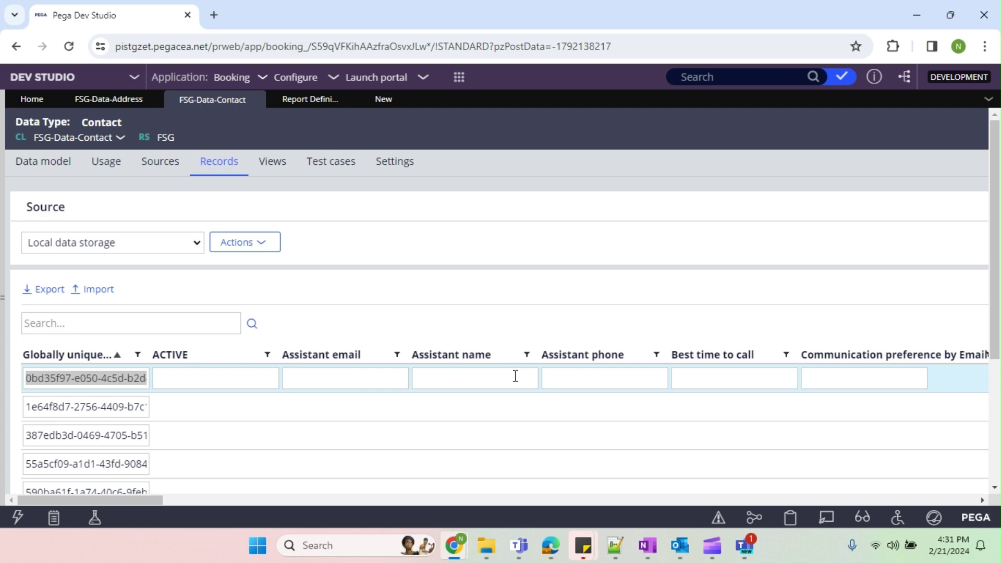
pyautogui.click(104, 101)
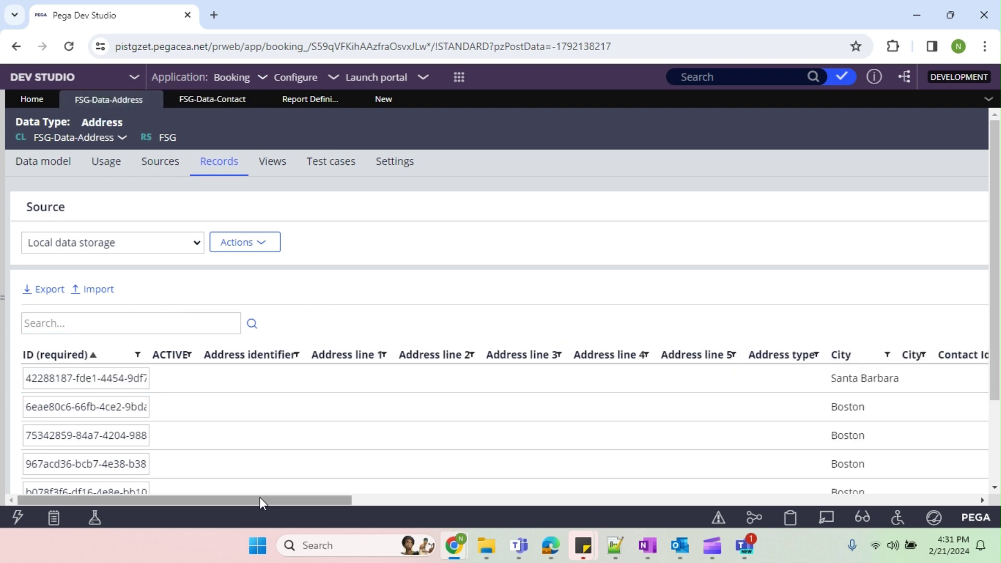
pyautogui.moveTo(260, 499); pyautogui.dragTo(935, 498)
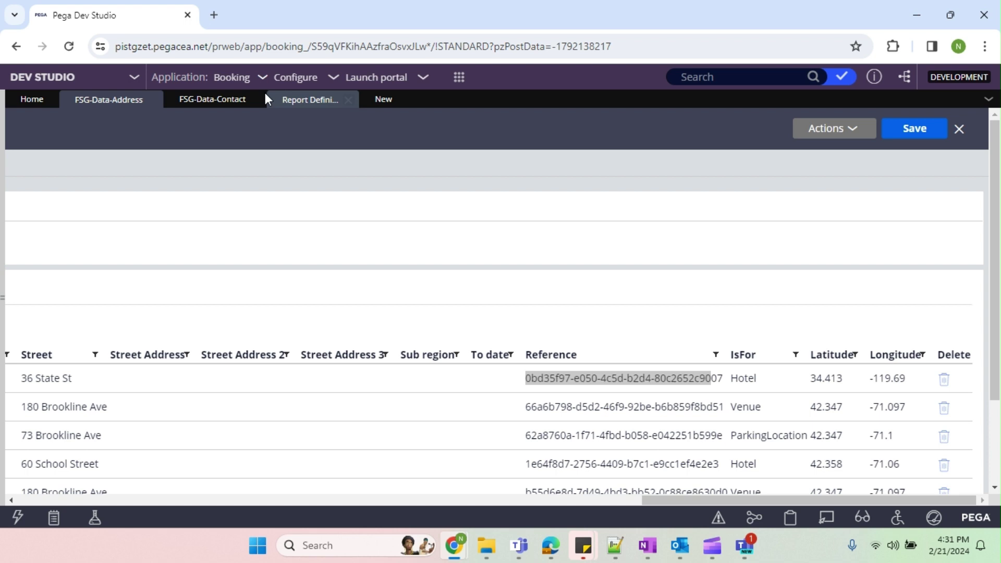
pyautogui.click(205, 100)
pyautogui.doubleClick(91, 377)
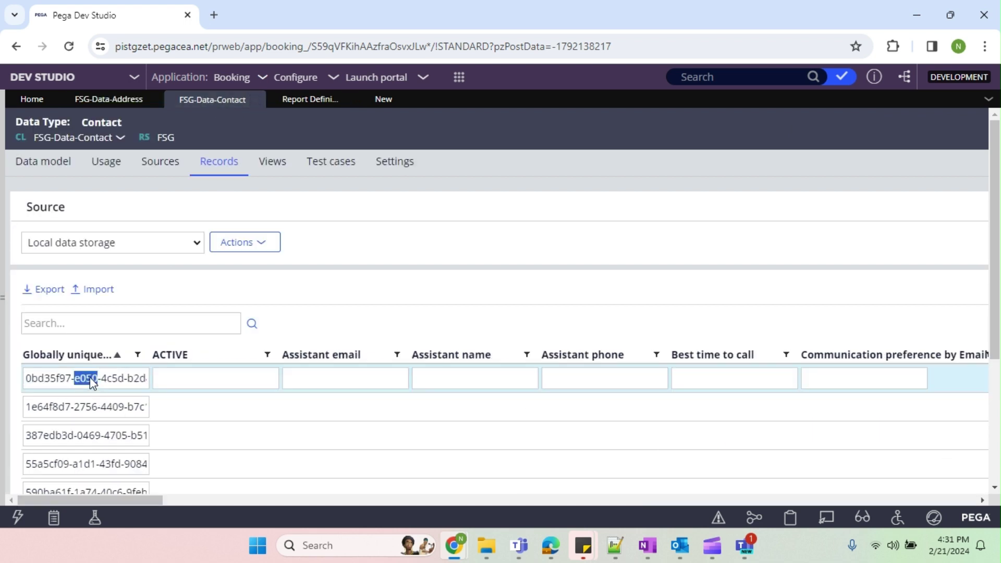
pyautogui.click(116, 102)
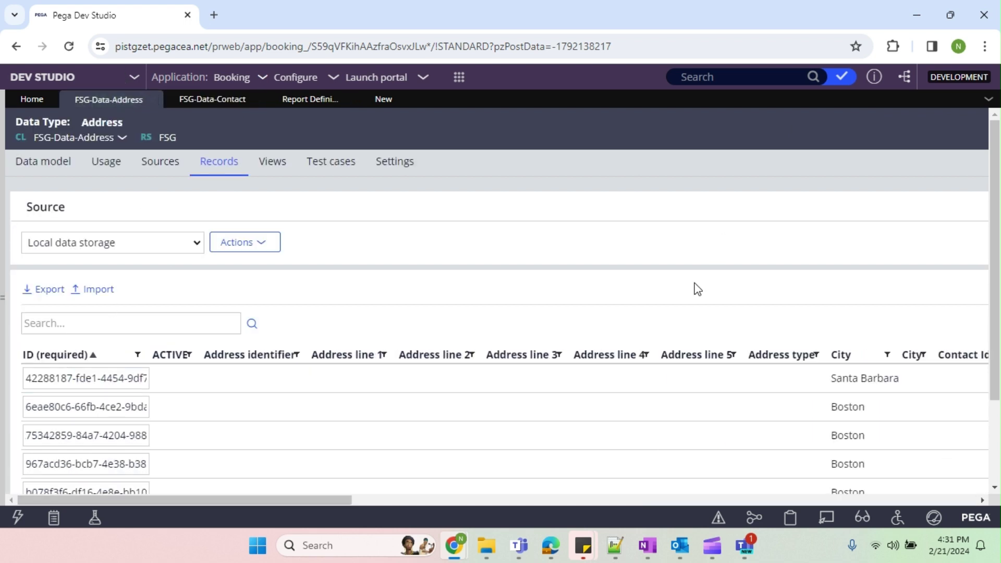
# Sort the Address records by Reference ascending and return to the GetDetails form.
pyautogui.moveTo(350, 501); pyautogui.dragTo(992, 485)
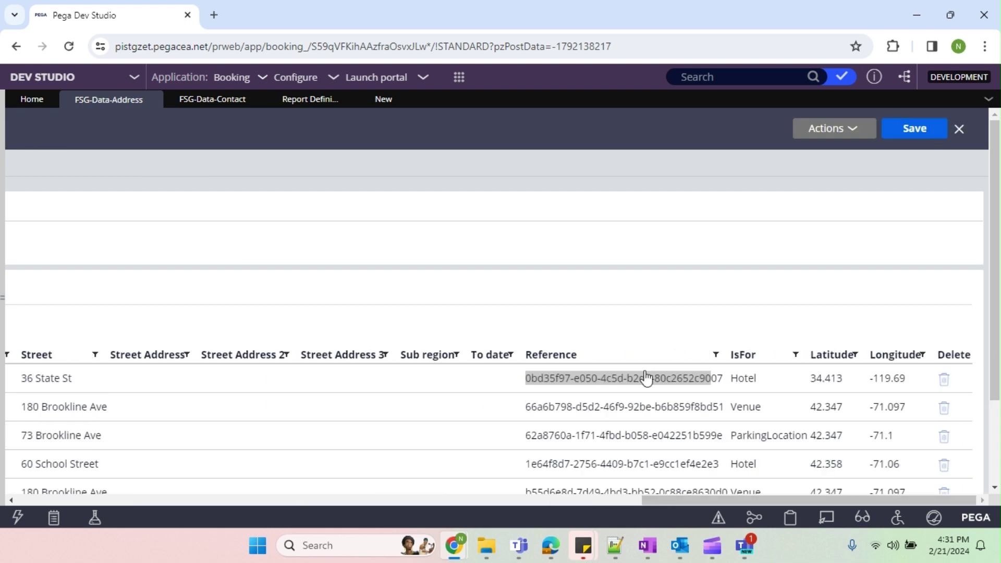
pyautogui.doubleClick(557, 359)
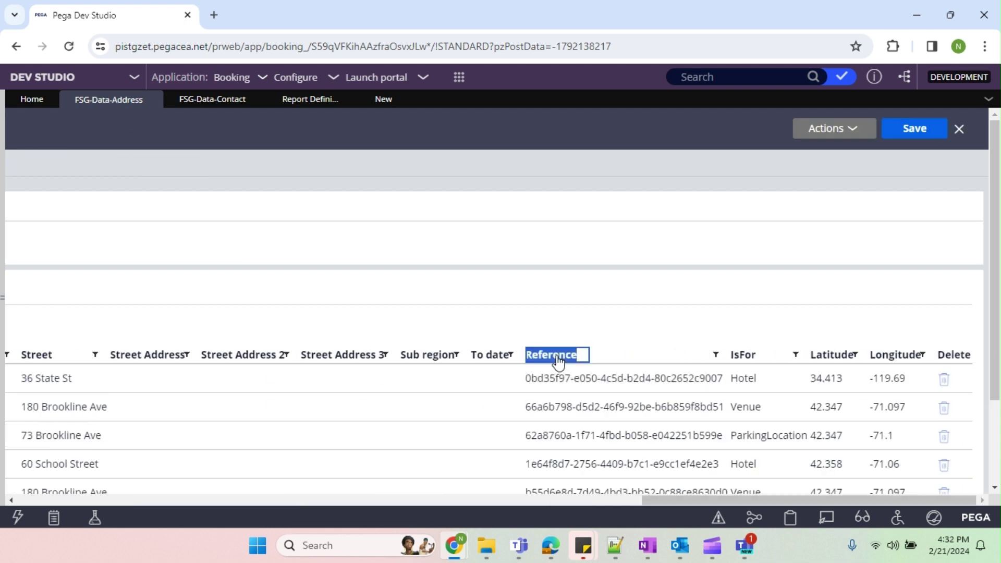
pyautogui.click(558, 360)
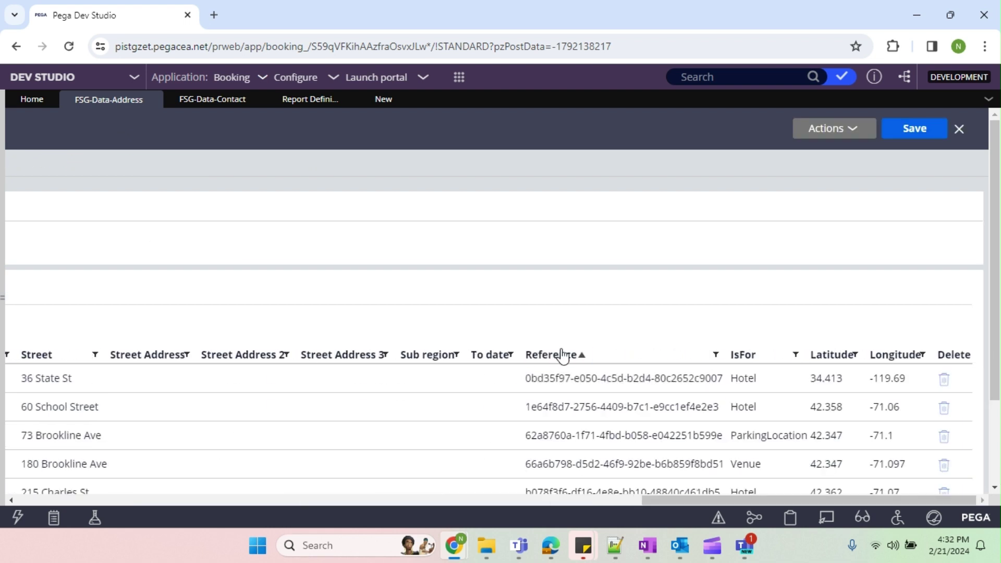
pyautogui.click(385, 101)
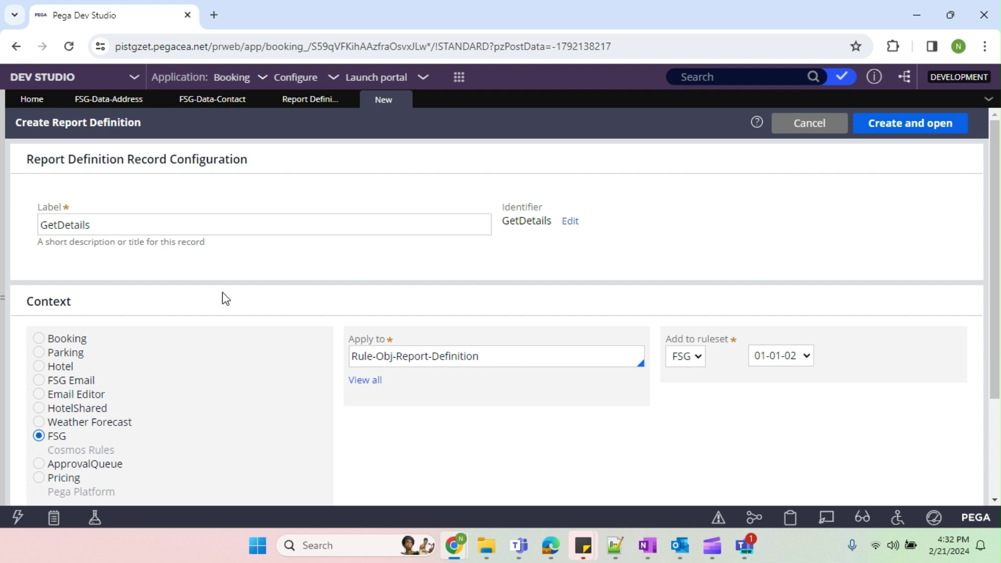
pyautogui.moveTo(299, 231)
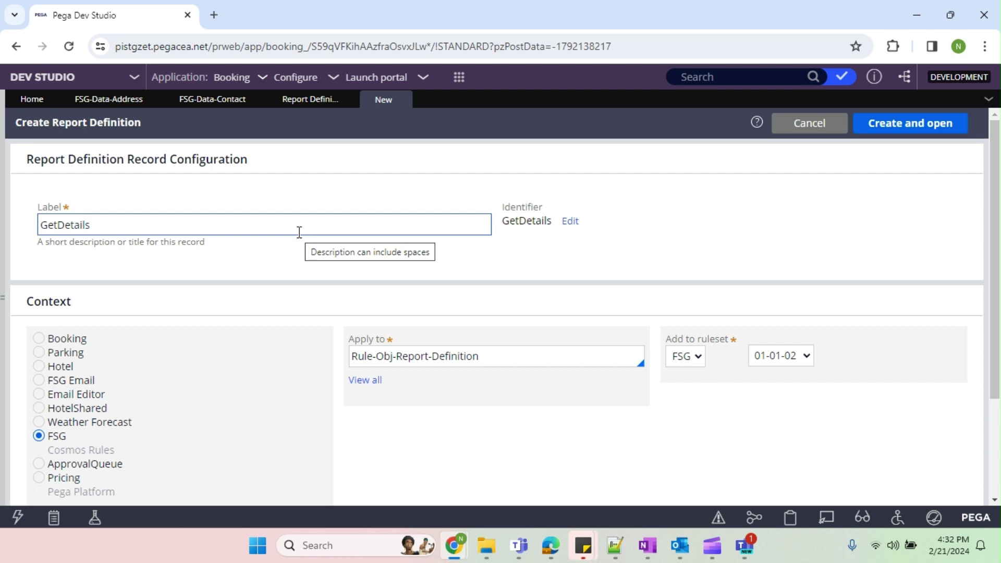
# Apply GetDetails to FSG-Data-Contact, then create and open the report definition.
pyautogui.click(460, 353)
pyautogui.click(454, 354)
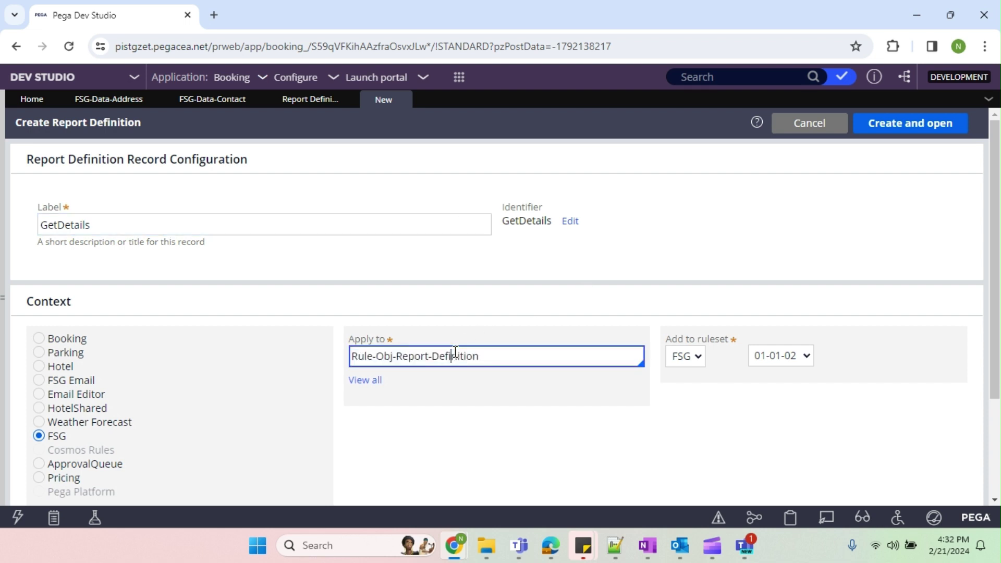
pyautogui.hotkey('ctrl', 'a')
pyautogui.press('BackSpace')
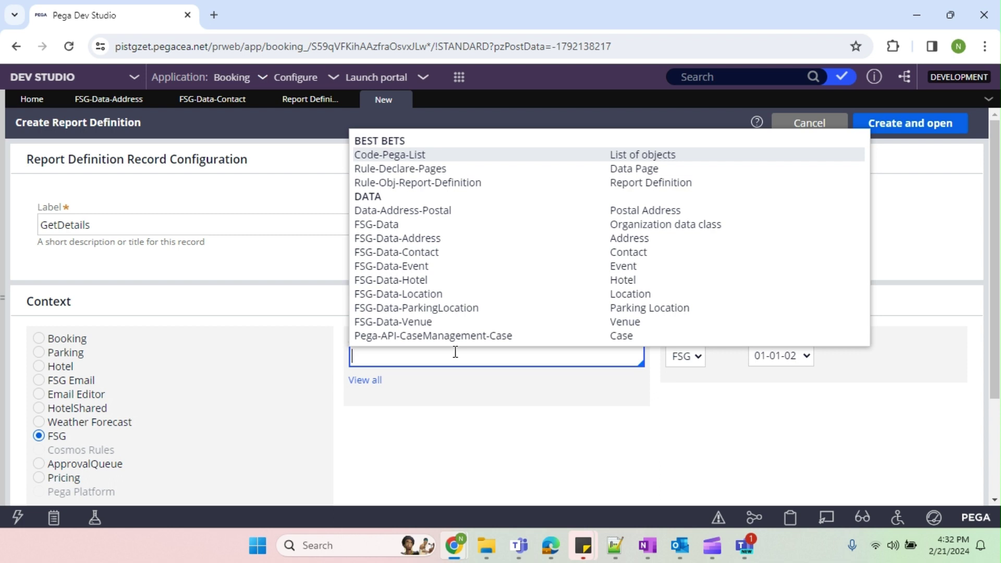
pyautogui.press('Down')
pyautogui.press('Down')
pyautogui.press('Down')
pyautogui.press('Down')
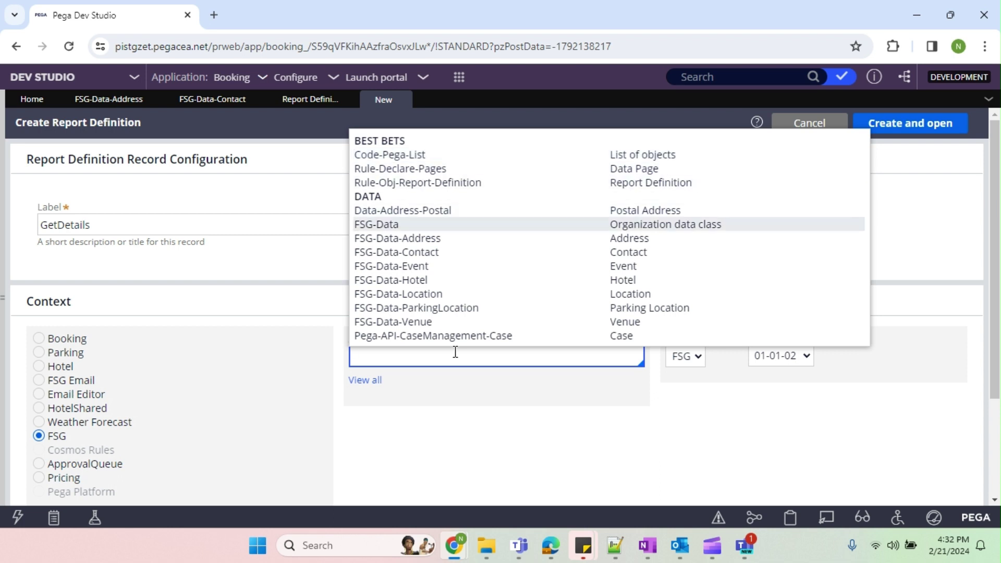
pyautogui.press('Down')
pyautogui.press('Down')
pyautogui.press('Down')
pyautogui.press('Up')
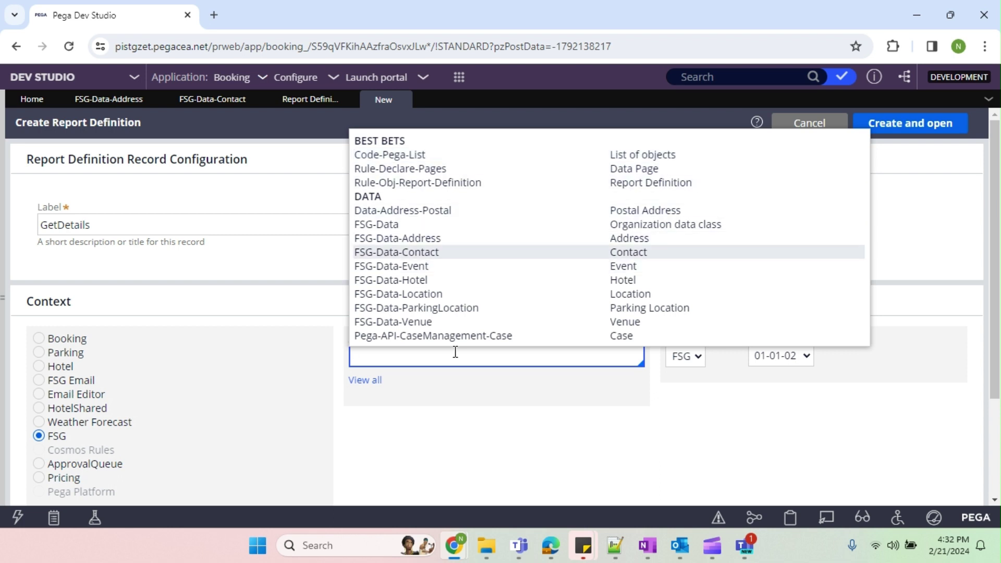
pyautogui.press('Return')
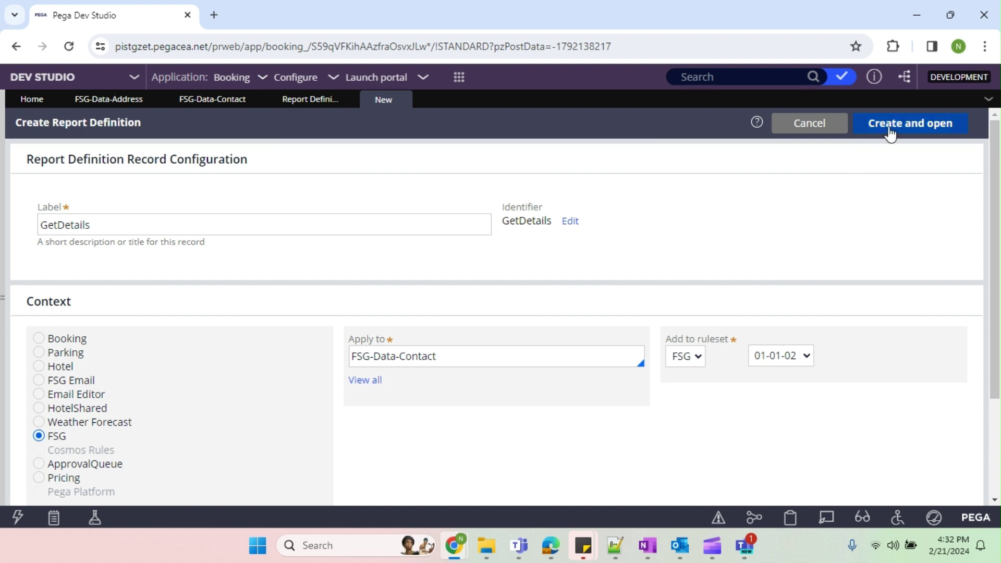
pyautogui.click(889, 131)
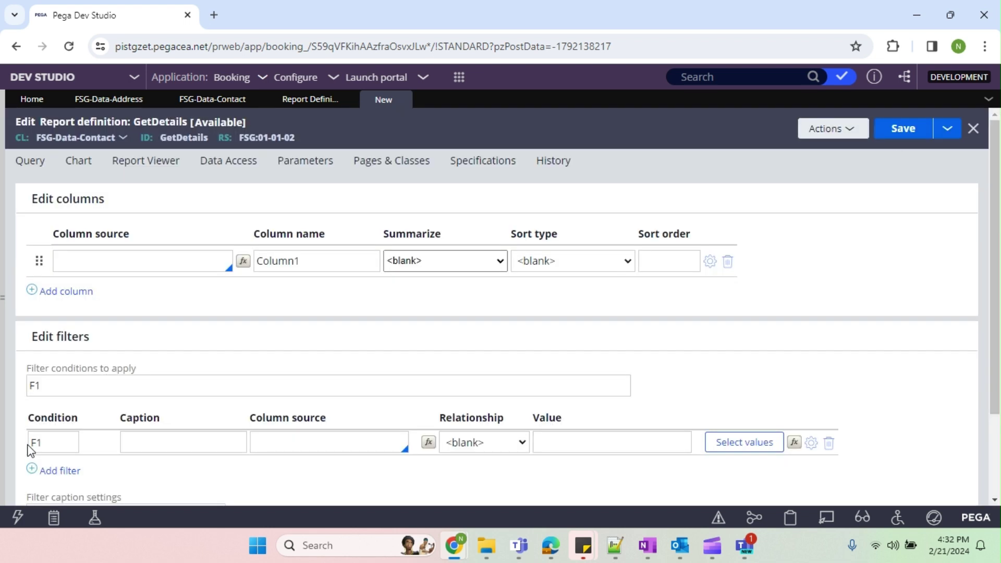
# Add FirstName, LastName, PrimaryPhoneNumber and PrimaryEmail columns, then save GetDetails.
pyautogui.click(126, 263)
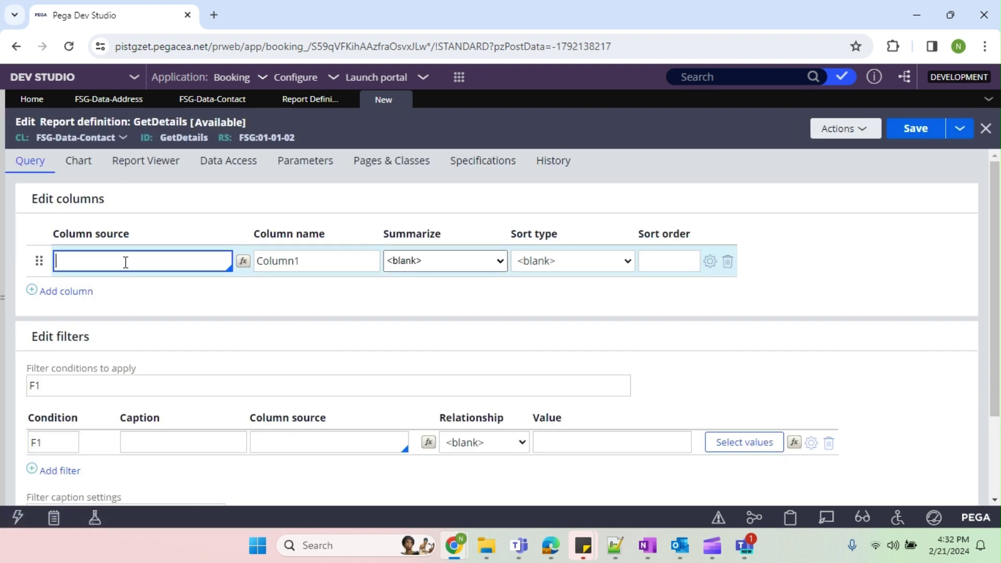
pyautogui.write('.f')
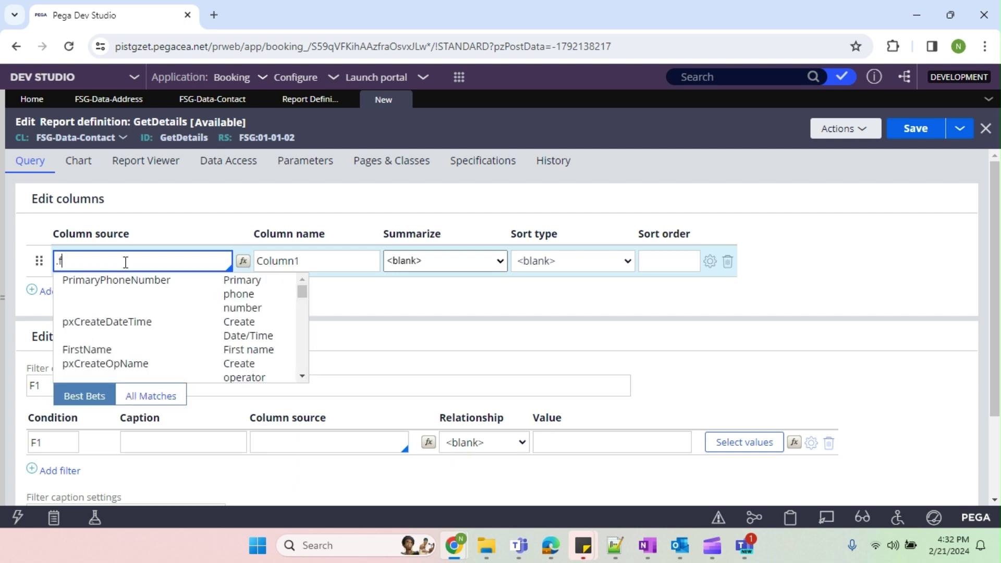
pyautogui.write('irs')
pyautogui.press('Down')
pyautogui.press('Return')
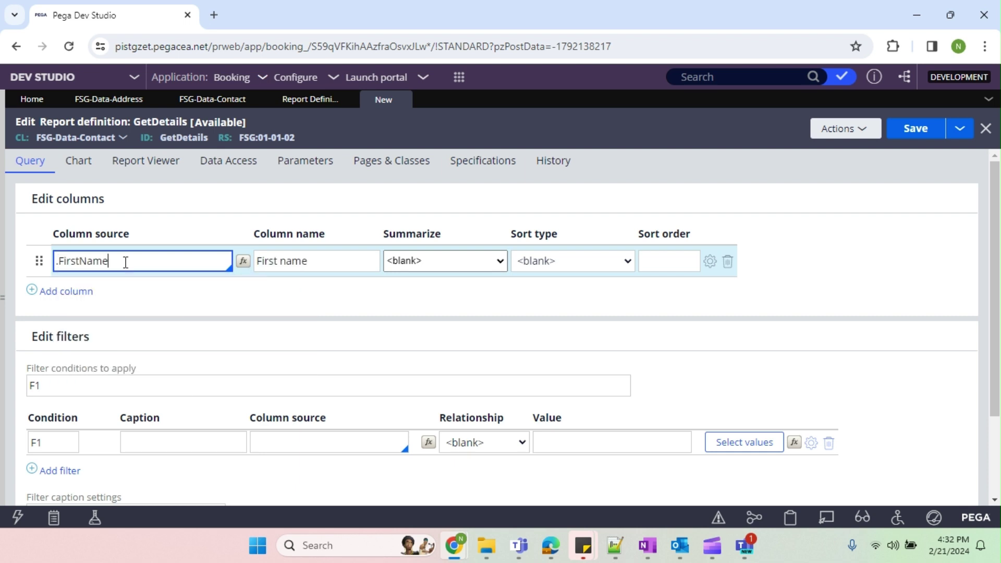
pyautogui.click(78, 291)
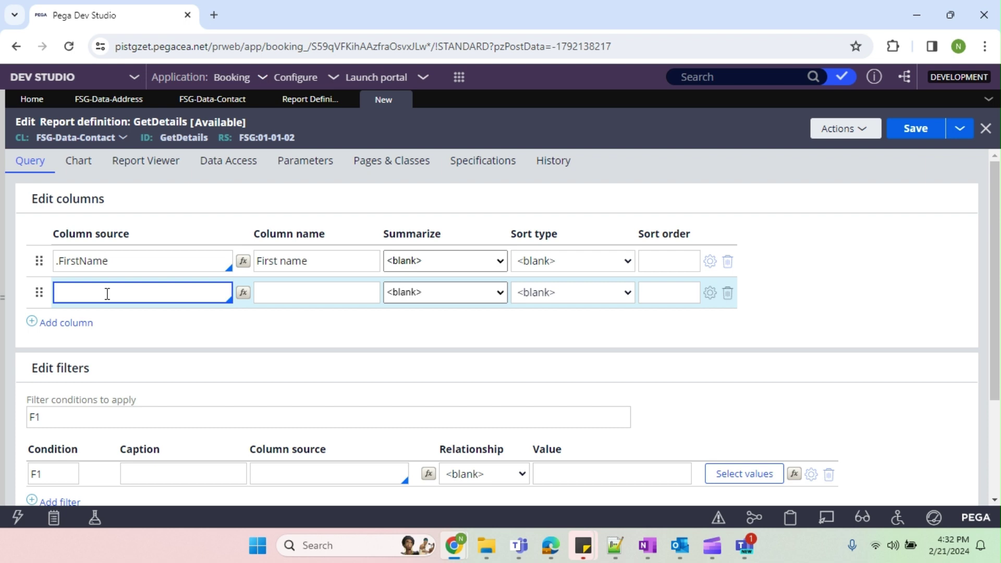
pyautogui.write('.las')
pyautogui.press('Down')
pyautogui.press('Return')
pyautogui.click(87, 336)
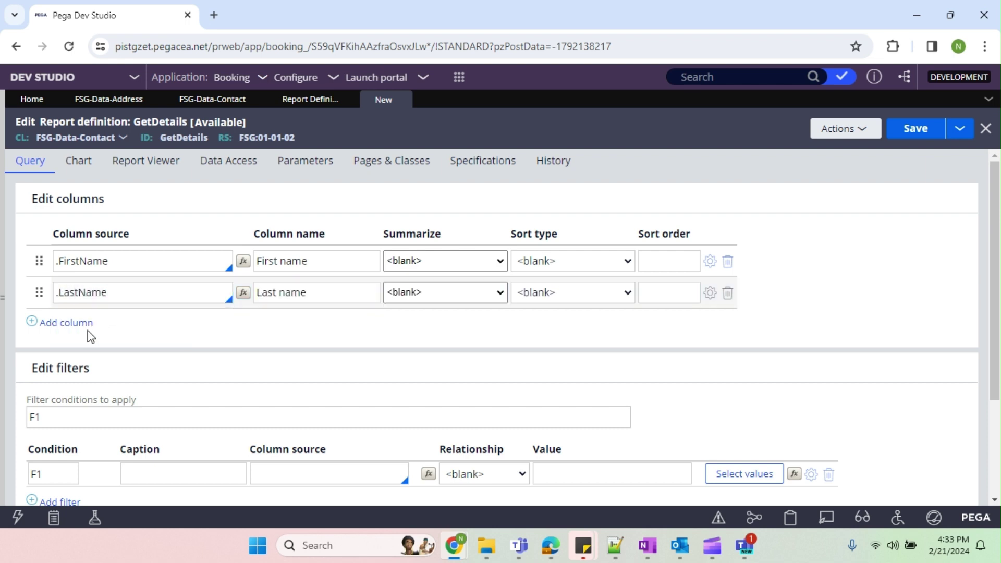
pyautogui.write('.p')
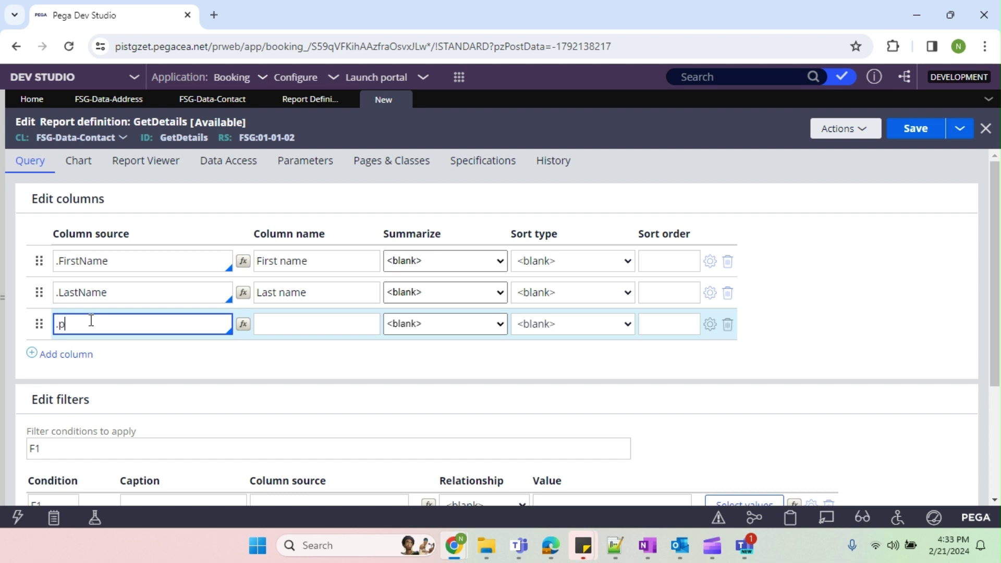
pyautogui.write('rima')
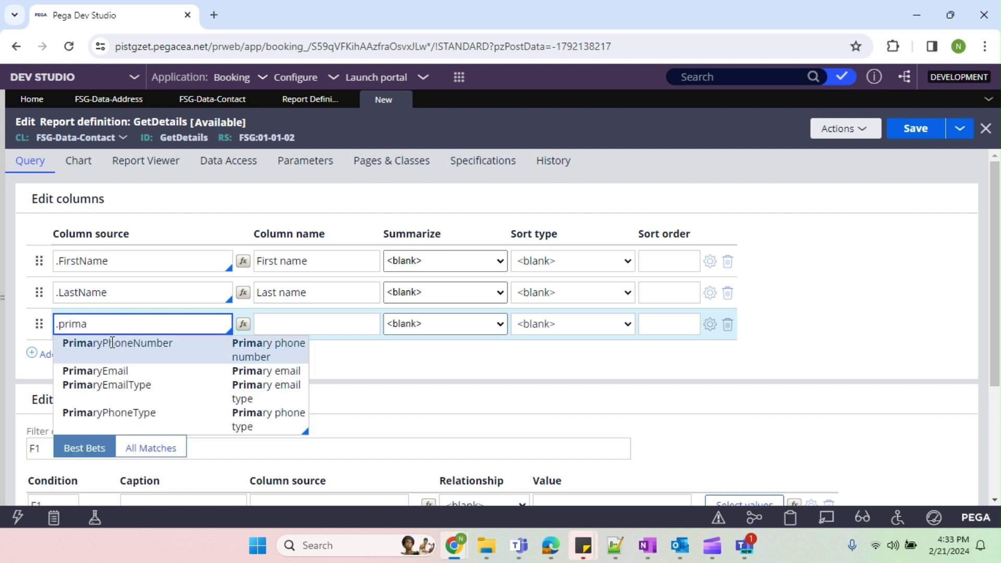
pyautogui.click(105, 342)
pyautogui.click(81, 355)
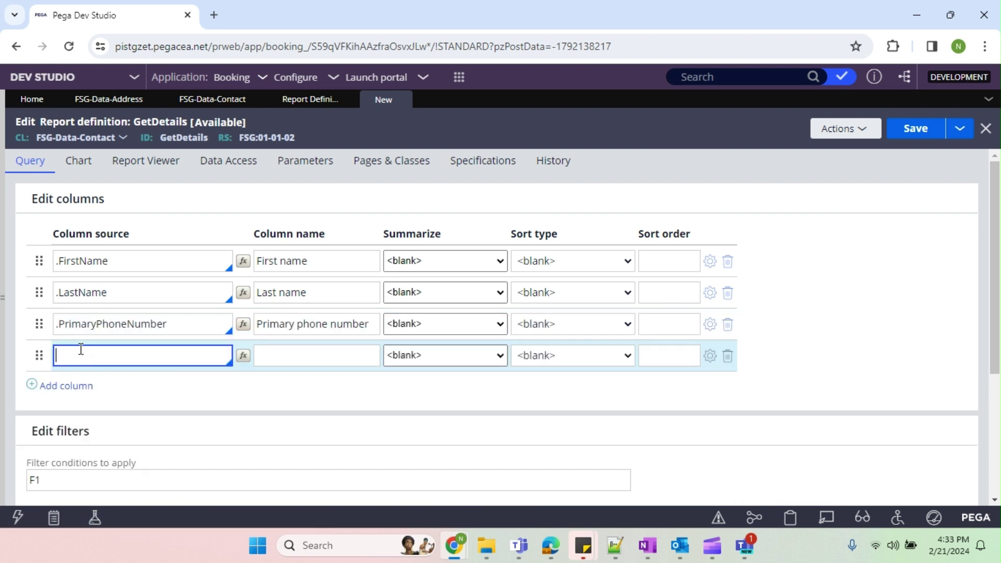
pyautogui.write('.prima')
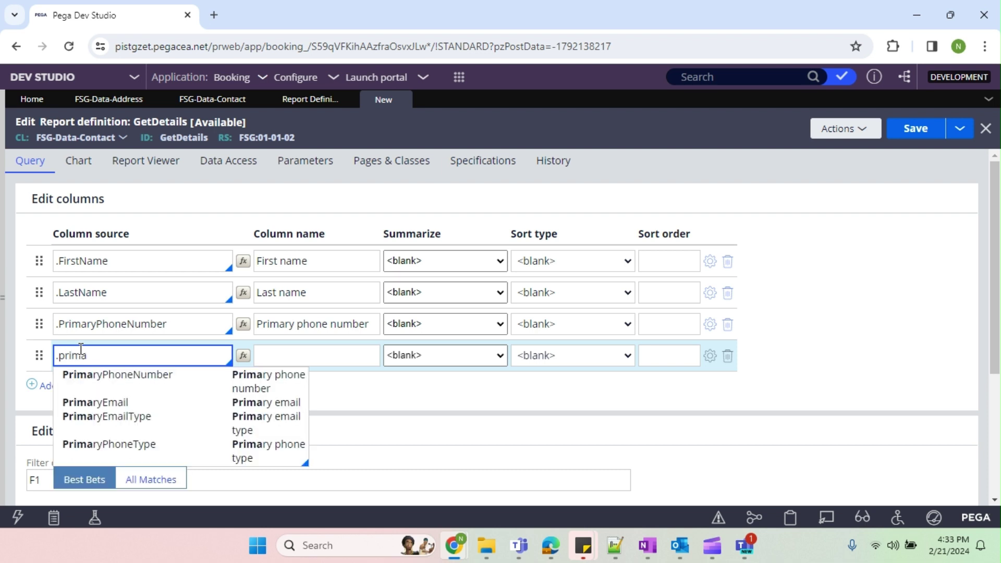
pyautogui.click(106, 403)
pyautogui.click(916, 132)
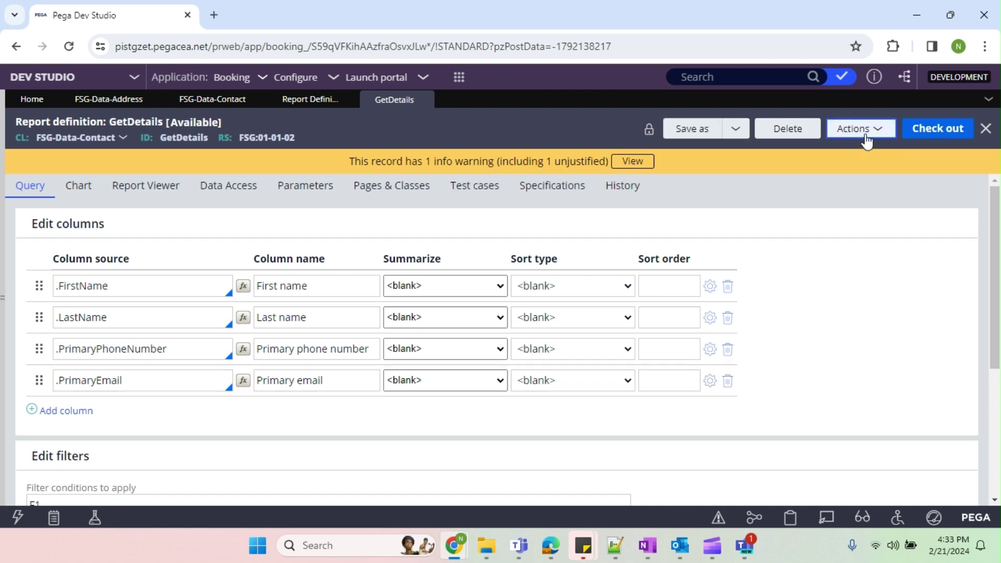
# Run GetDetails from Actions, close the results, and check the report out.
pyautogui.click(858, 130)
pyautogui.click(853, 150)
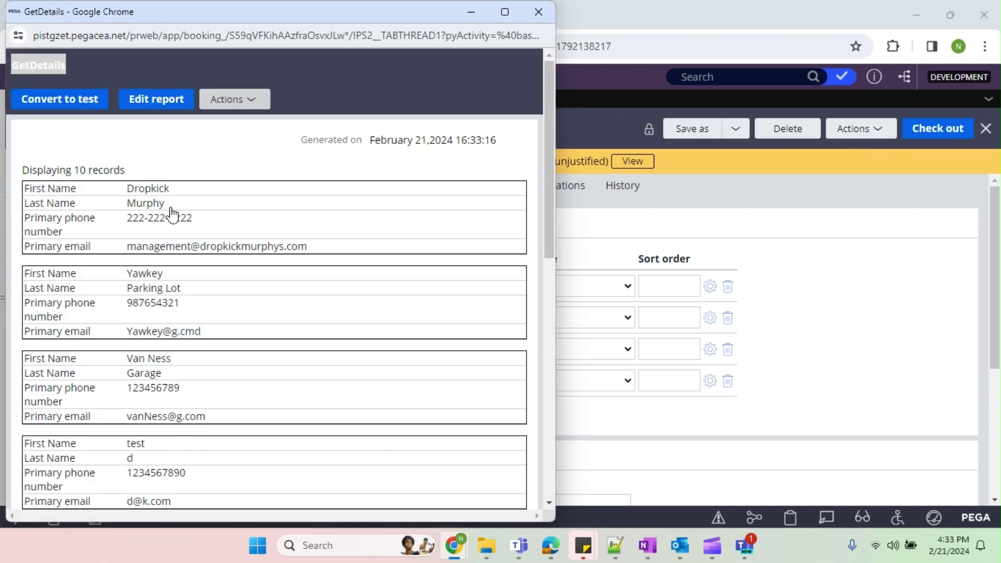
pyautogui.scroll(-5, 146, 173)
pyautogui.scroll(-3, 180, 235)
pyautogui.click(539, 12)
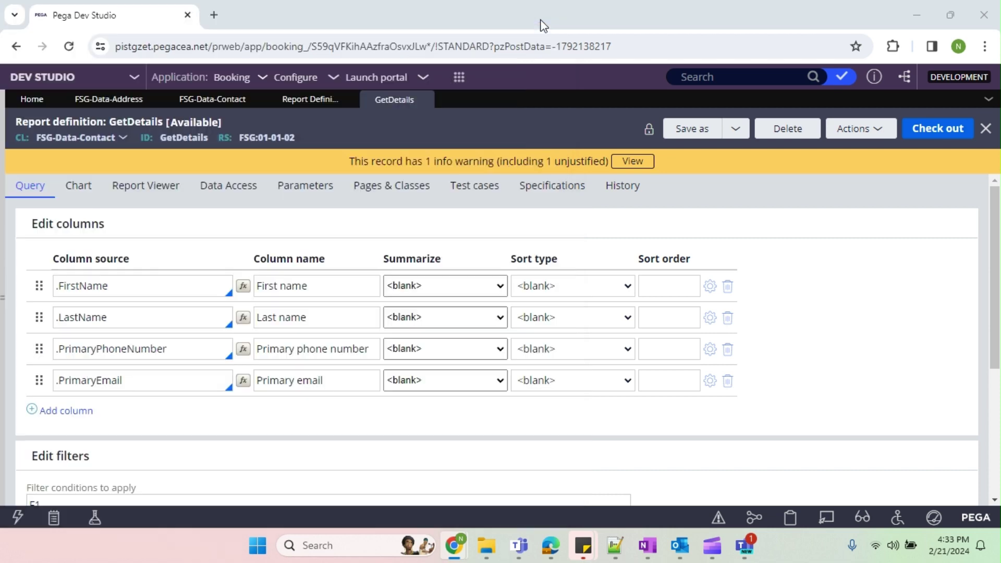
pyautogui.click(924, 133)
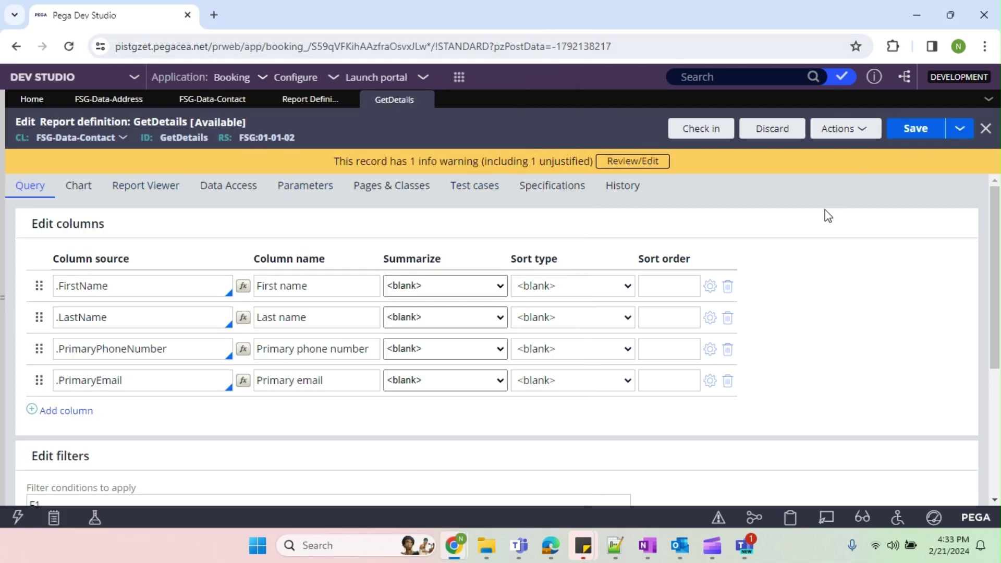
# Add a class join to FSG-Data-Address with prefix Add, including only matching rows.
pyautogui.click(235, 188)
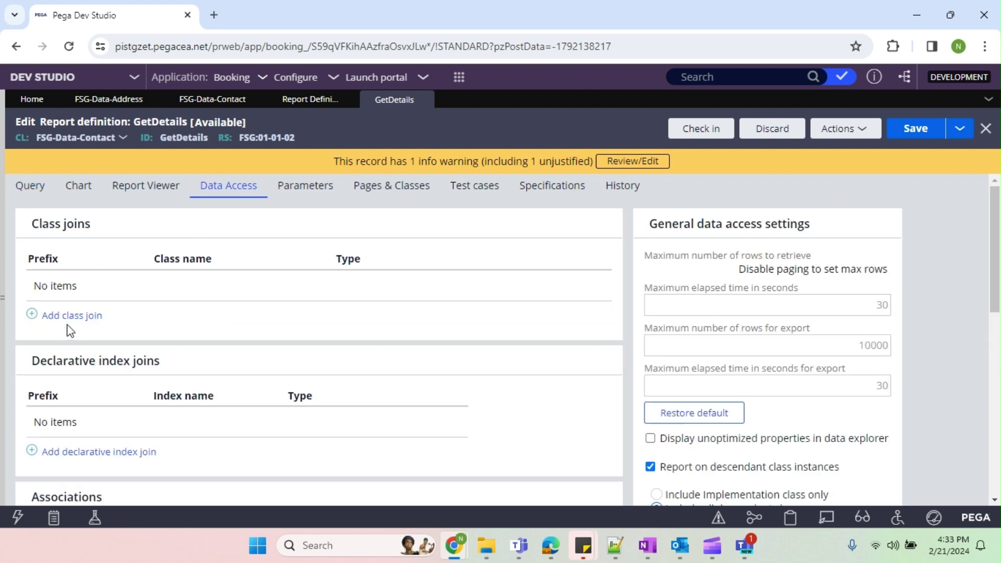
pyautogui.click(72, 315)
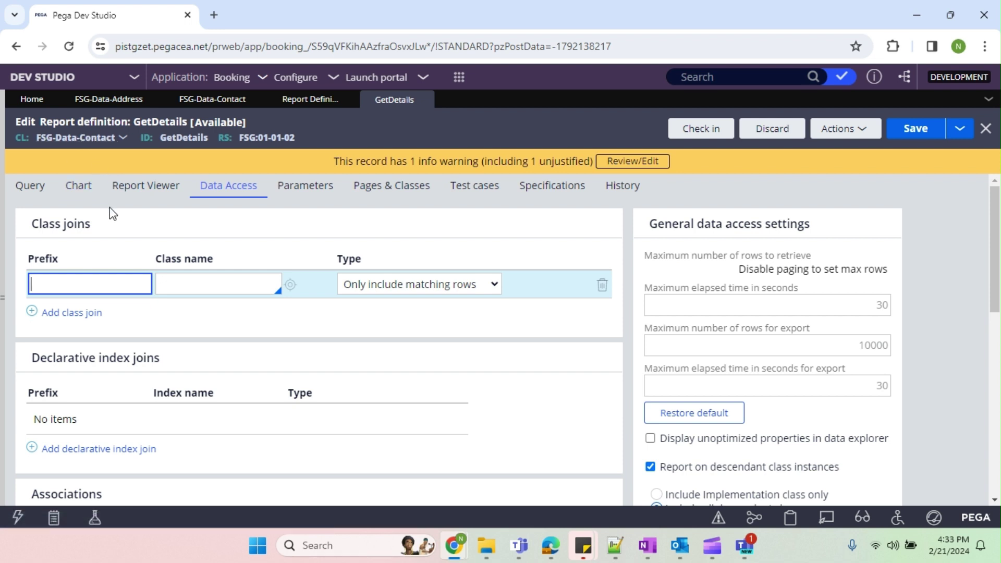
pyautogui.write('Ad')
pyautogui.write('d')
pyautogui.click(214, 281)
pyautogui.write('F')
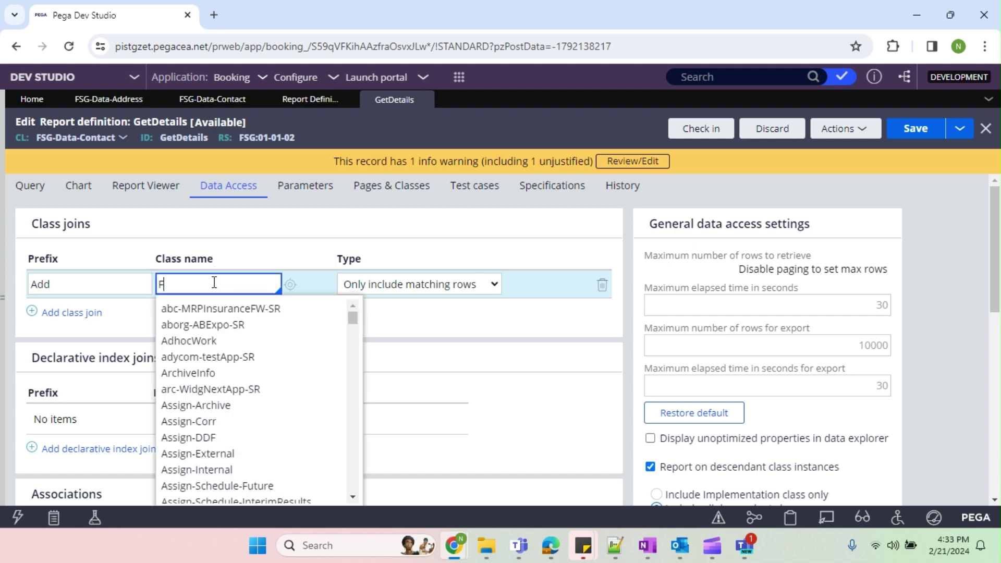
pyautogui.write('SG-Da')
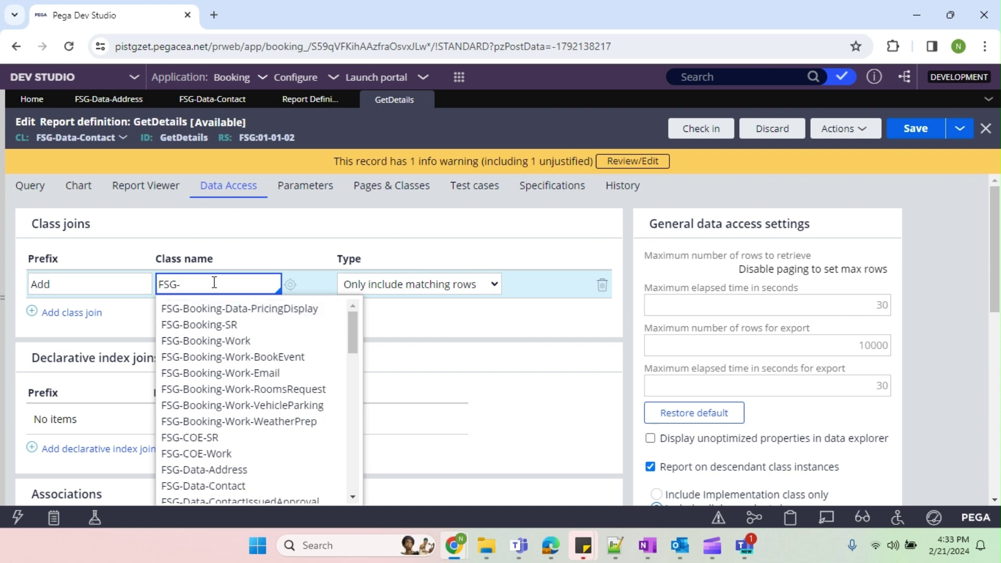
pyautogui.write('ta')
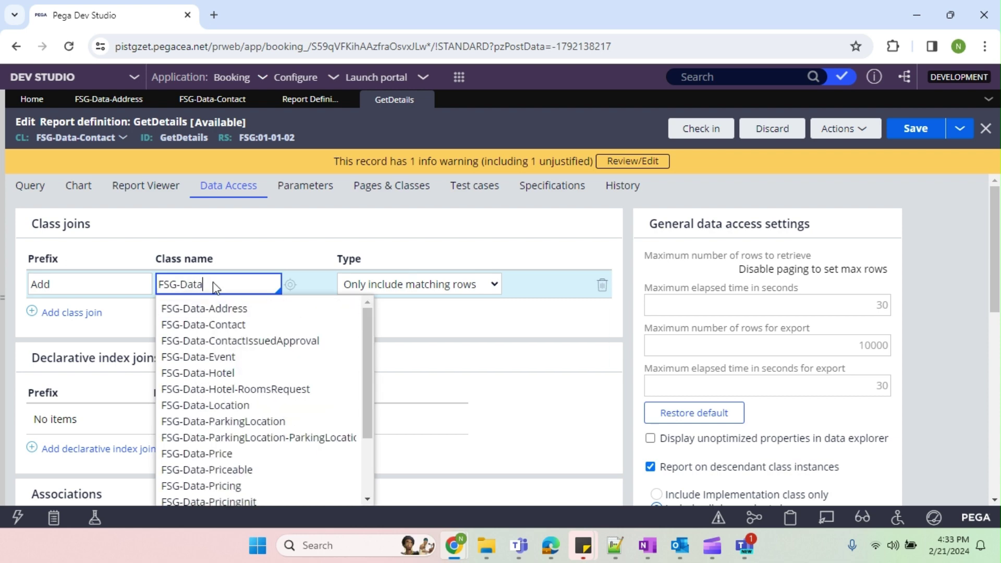
pyautogui.press('Return')
pyautogui.click(219, 308)
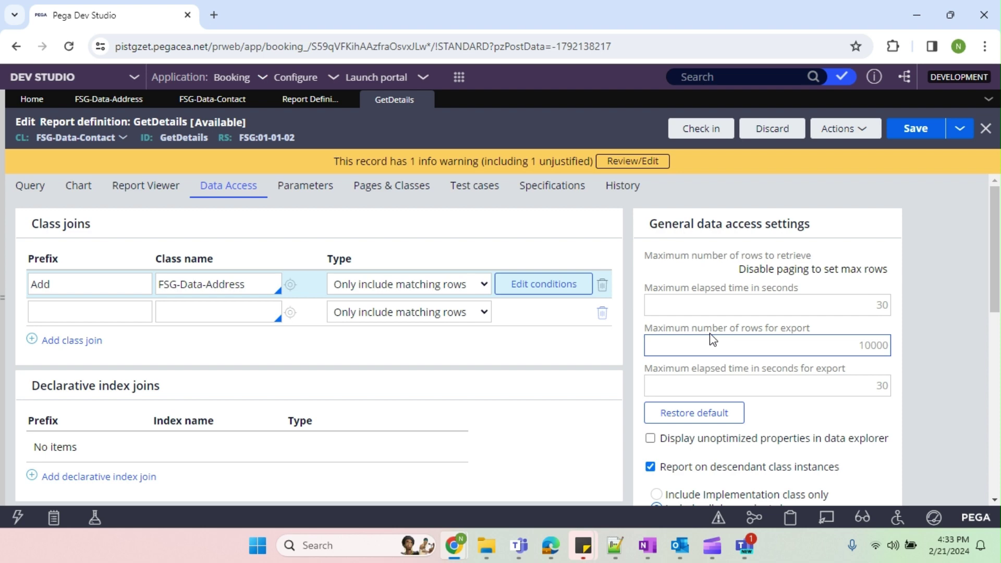
pyautogui.click(604, 314)
pyautogui.click(448, 285)
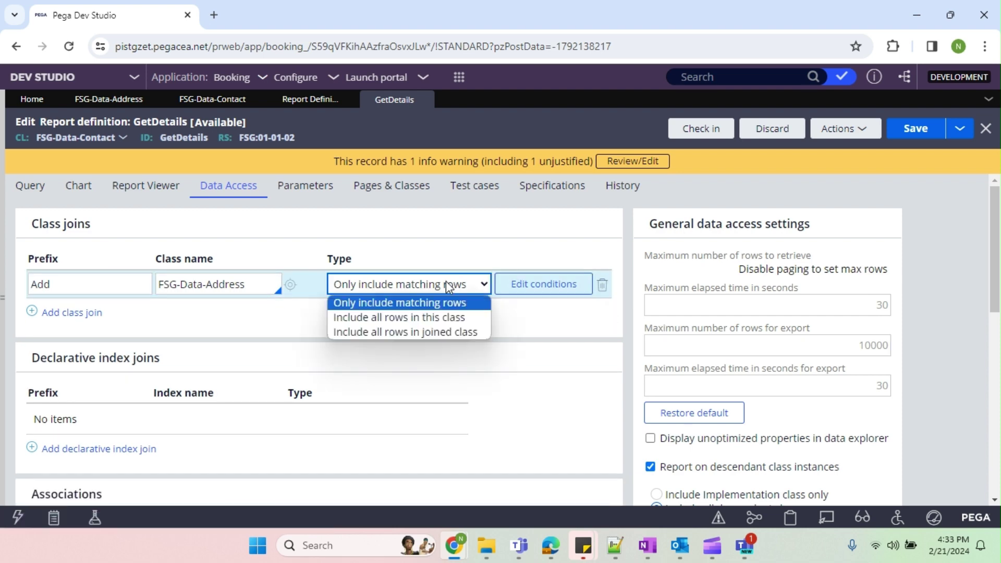
pyautogui.click(376, 308)
# Set the Address join condition to Add.Reference equals .pyGUID, submit it, and save.
pyautogui.click(542, 290)
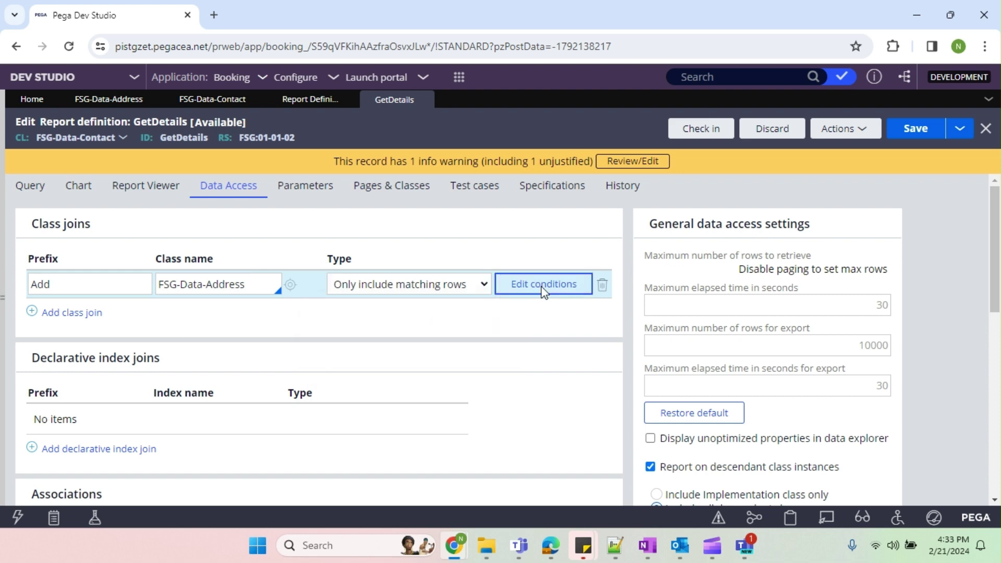
pyautogui.click(385, 315)
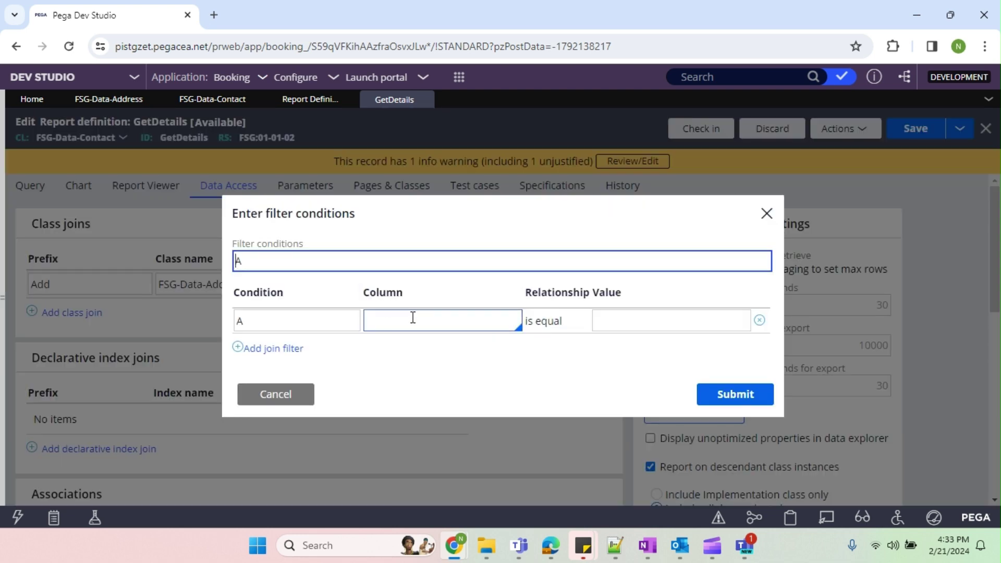
pyautogui.click(429, 326)
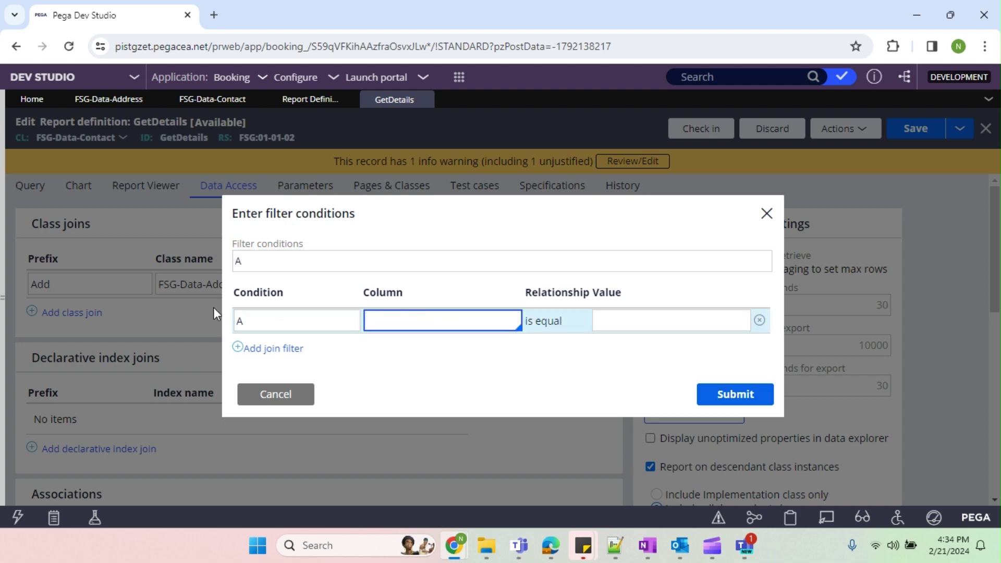
pyautogui.click(658, 314)
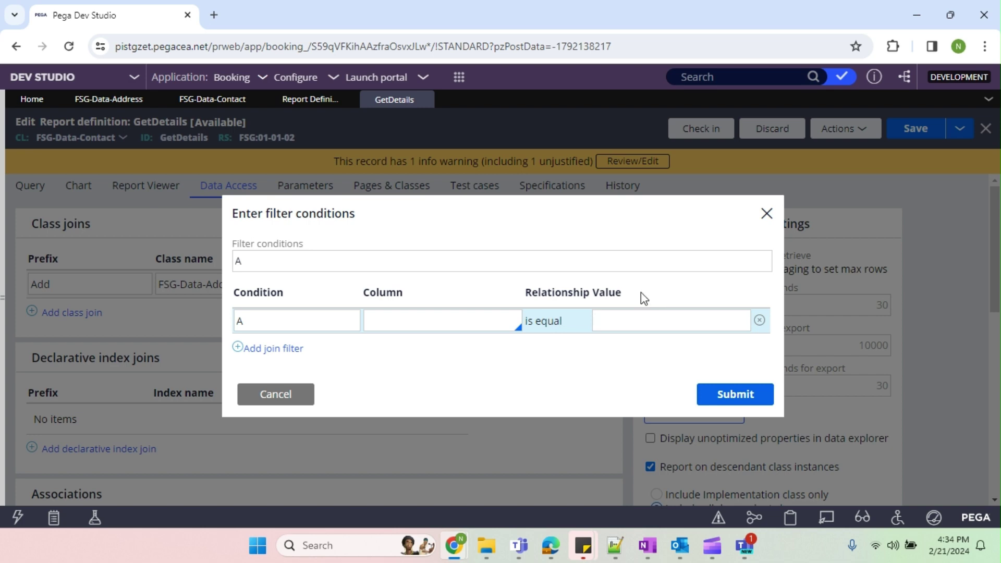
pyautogui.click(415, 313)
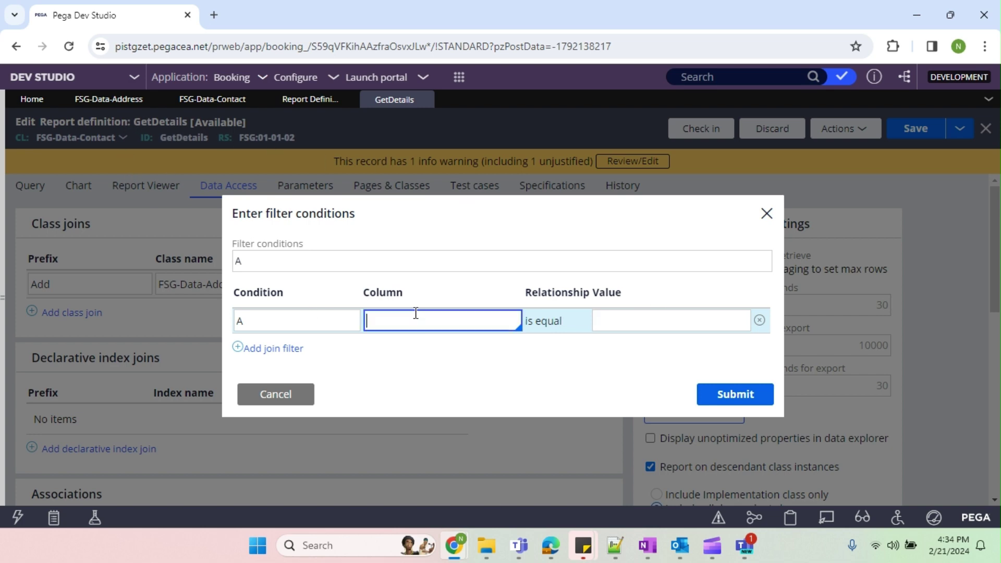
pyautogui.write('Add.')
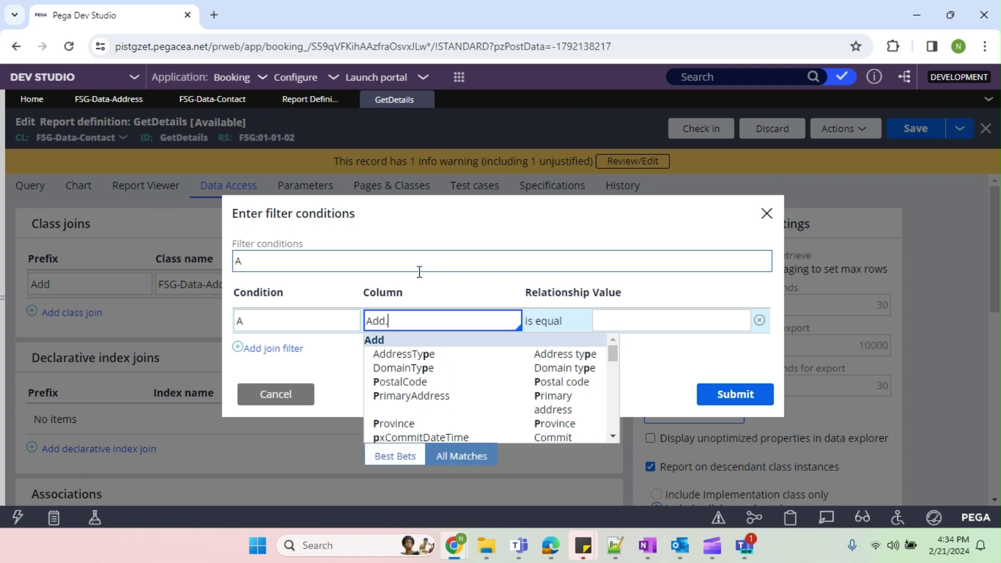
pyautogui.write('refer')
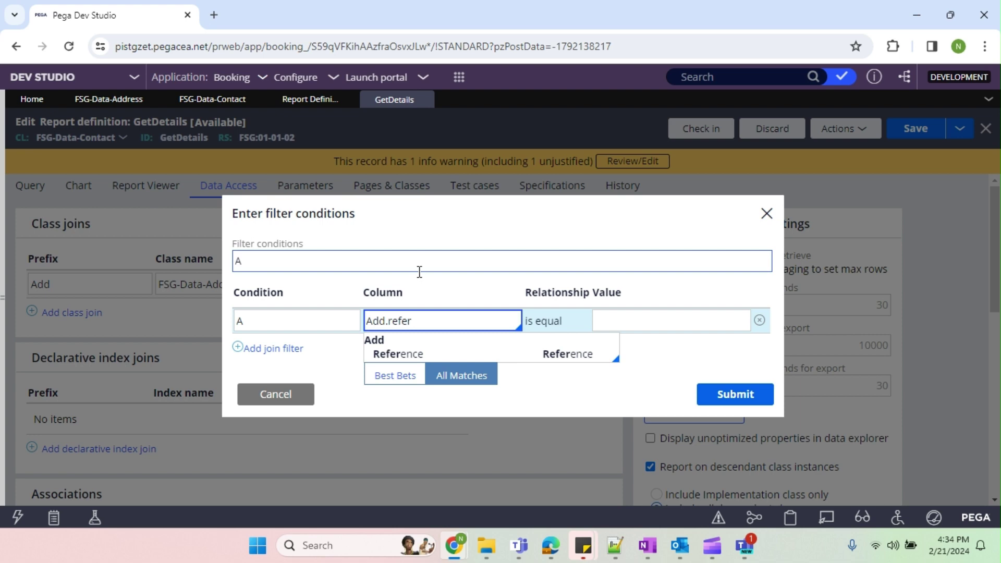
pyautogui.click(408, 353)
pyautogui.click(626, 317)
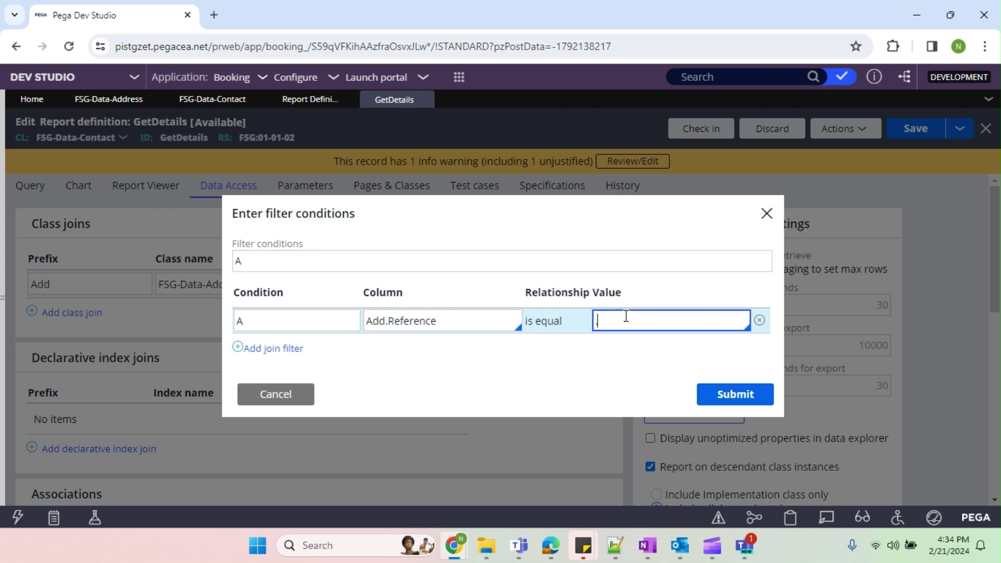
pyautogui.write('.pygu')
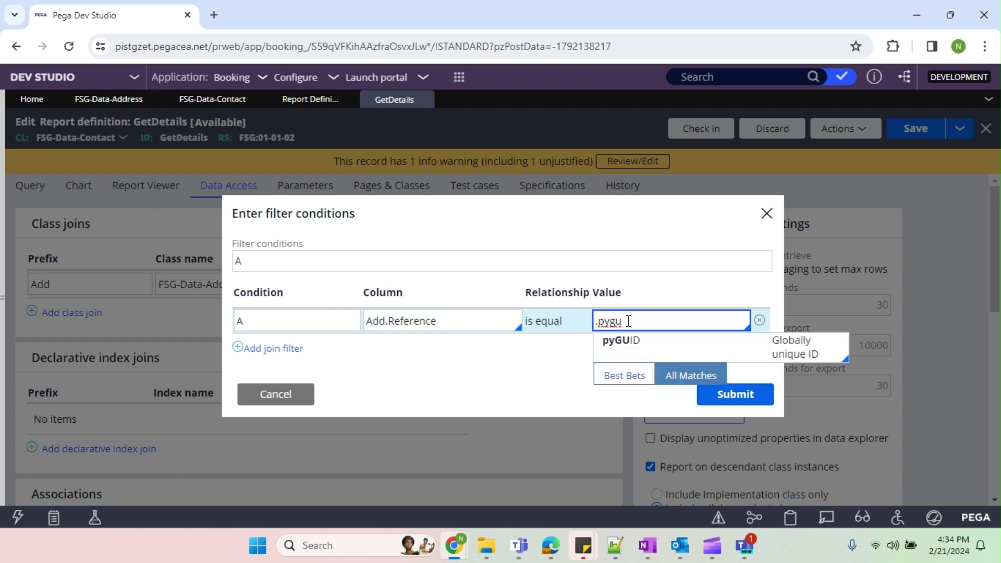
pyautogui.click(622, 340)
pyautogui.click(749, 395)
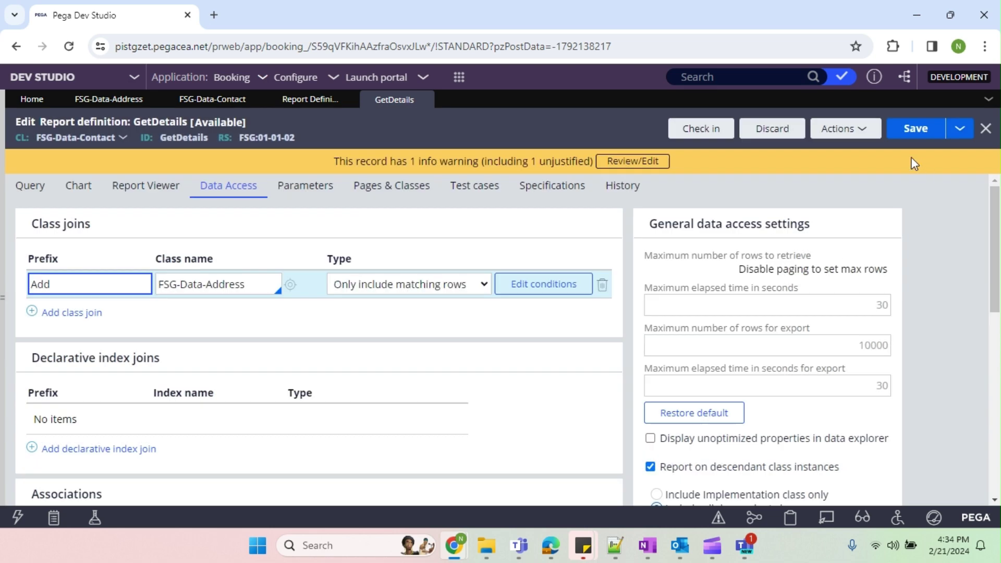
pyautogui.click(913, 130)
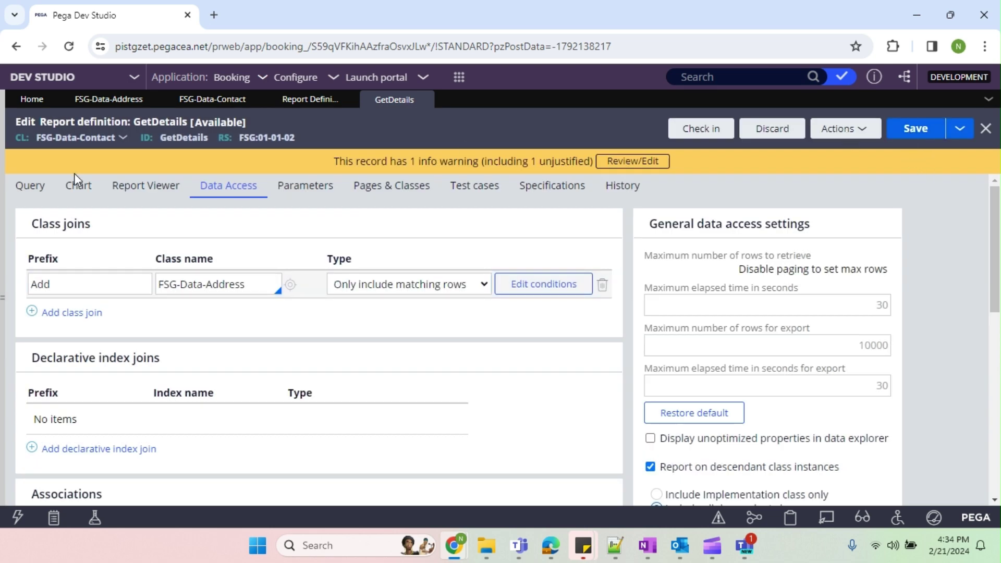
# Add a fifth column row after checking the Address join's Add prefix.
pyautogui.click(30, 192)
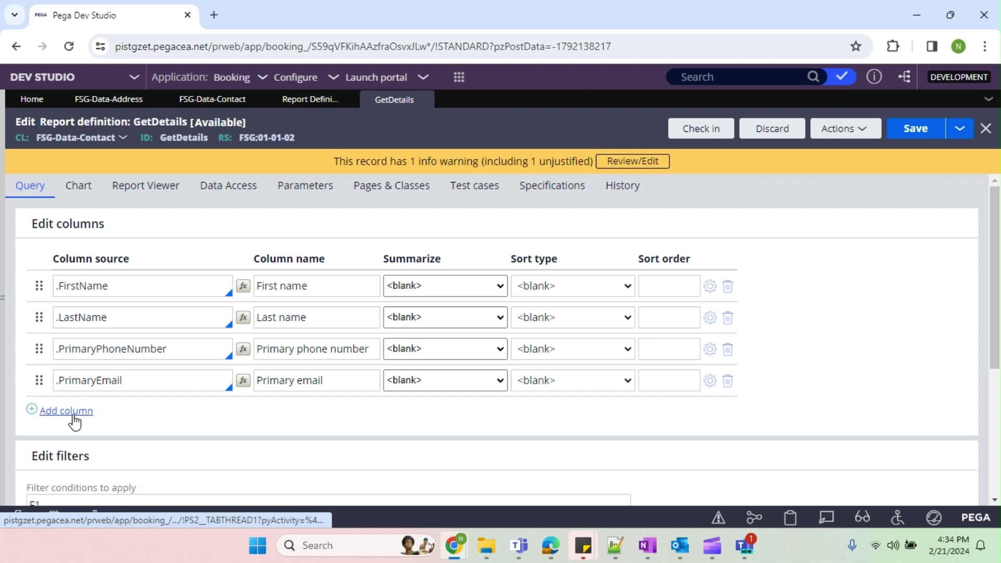
pyautogui.click(73, 415)
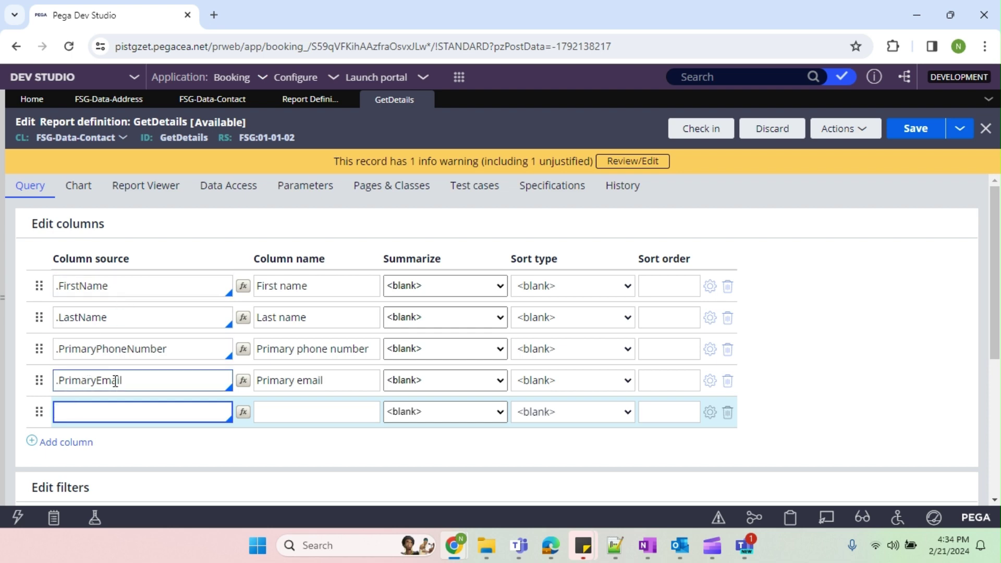
pyautogui.write('Add')
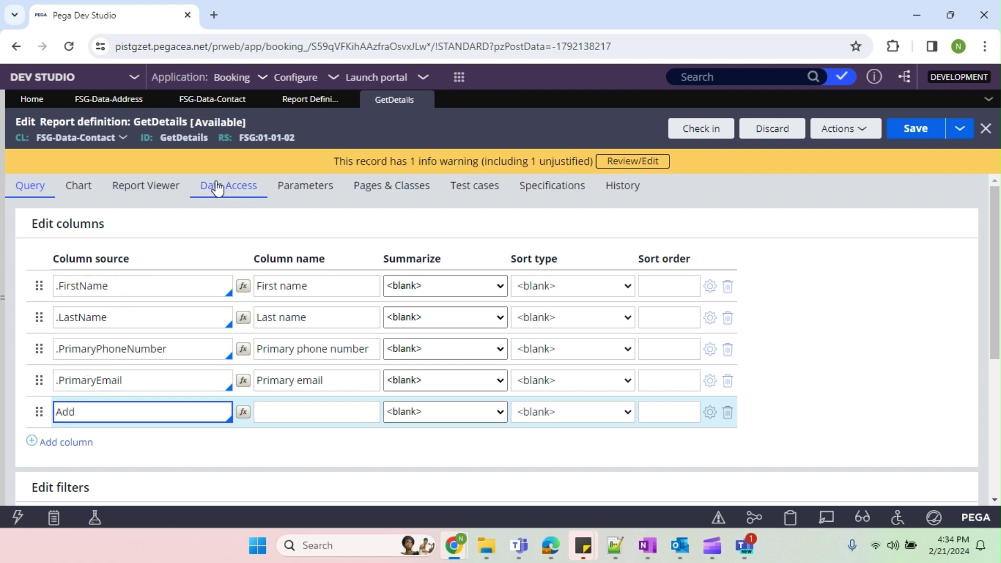
pyautogui.click(226, 186)
pyautogui.doubleClick(47, 282)
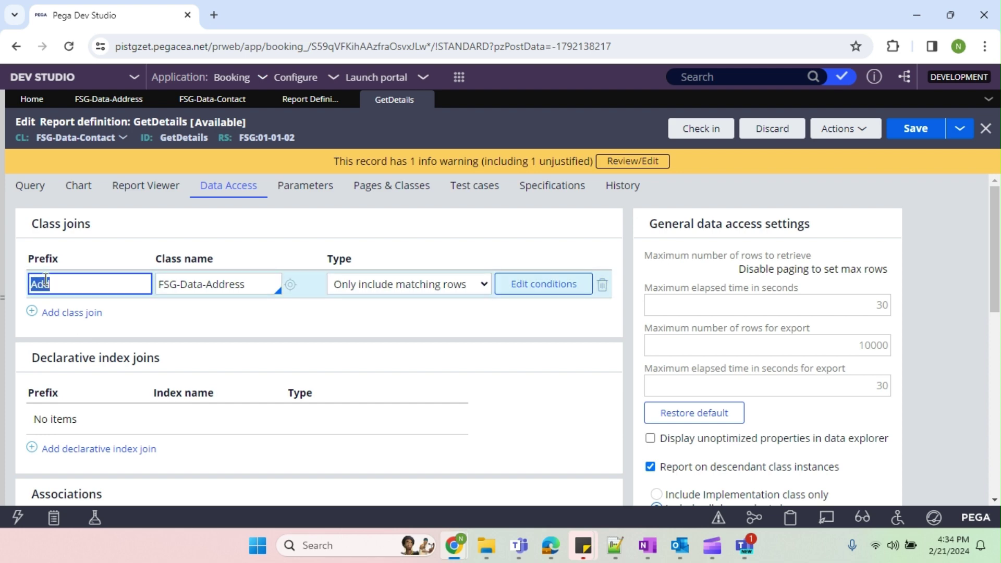
pyautogui.click(32, 185)
pyautogui.click(86, 407)
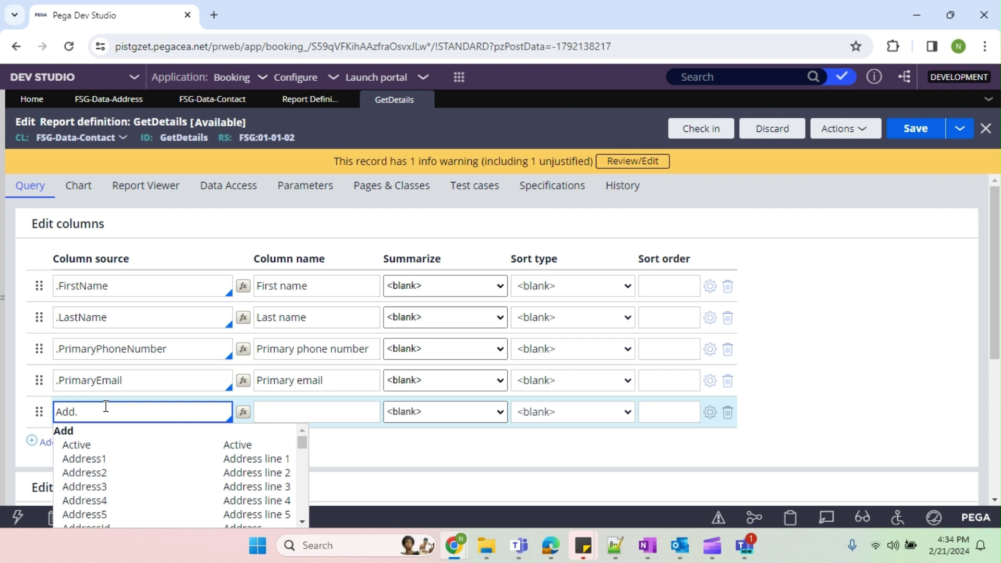
pyautogui.write('py')
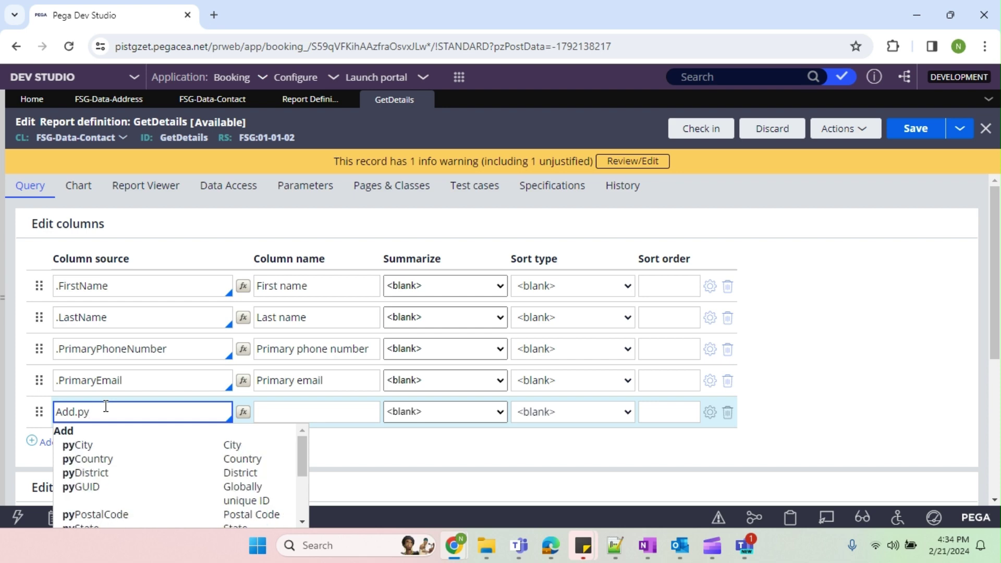
pyautogui.write('ste')
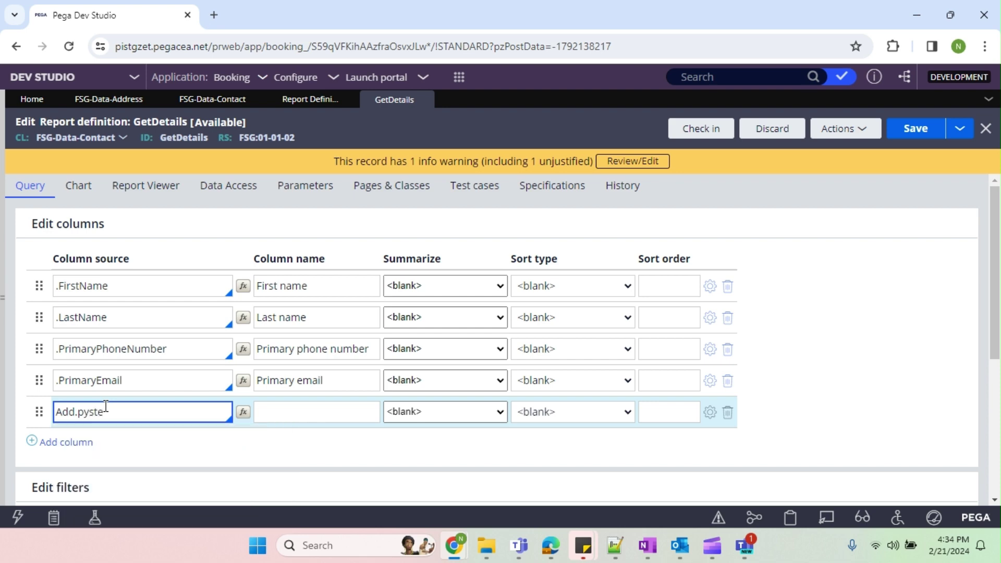
# Set the new column source to Add.pyStreet, clear its column name, and save.
pyautogui.press('BackSpace')
pyautogui.press('BackSpace')
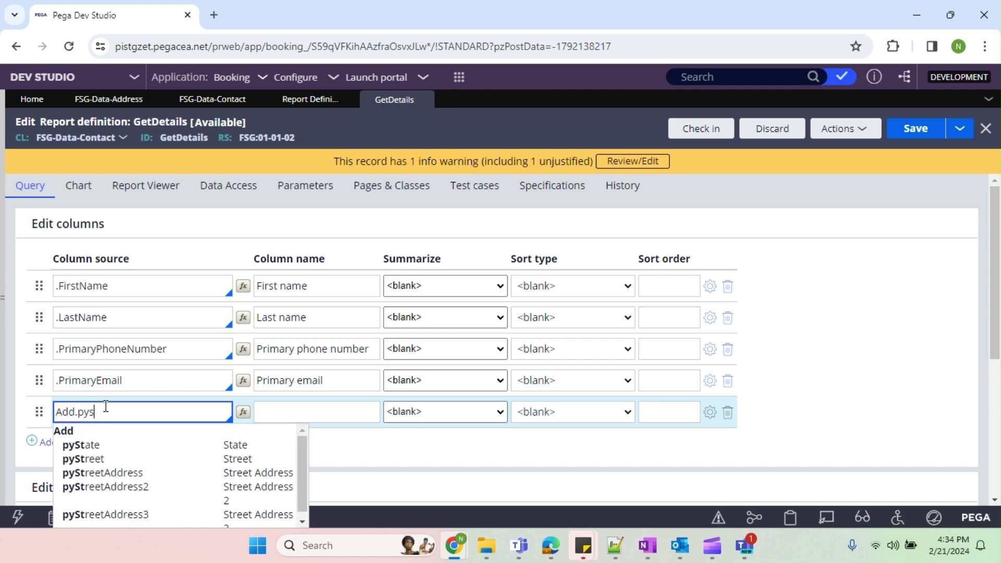
pyautogui.press('Down')
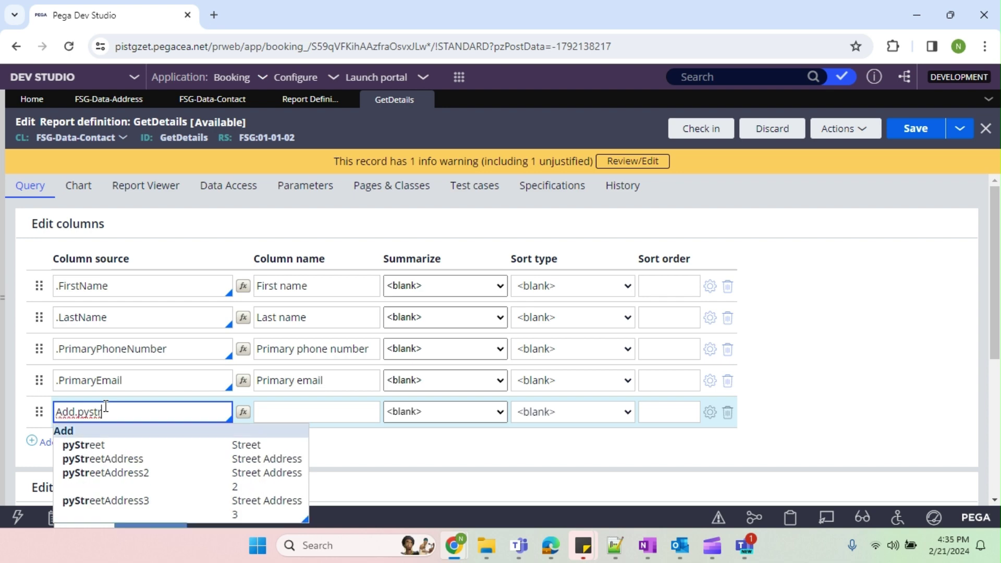
pyautogui.press('Down')
pyautogui.press('Return')
pyautogui.press('Tab')
pyautogui.press('BackSpace')
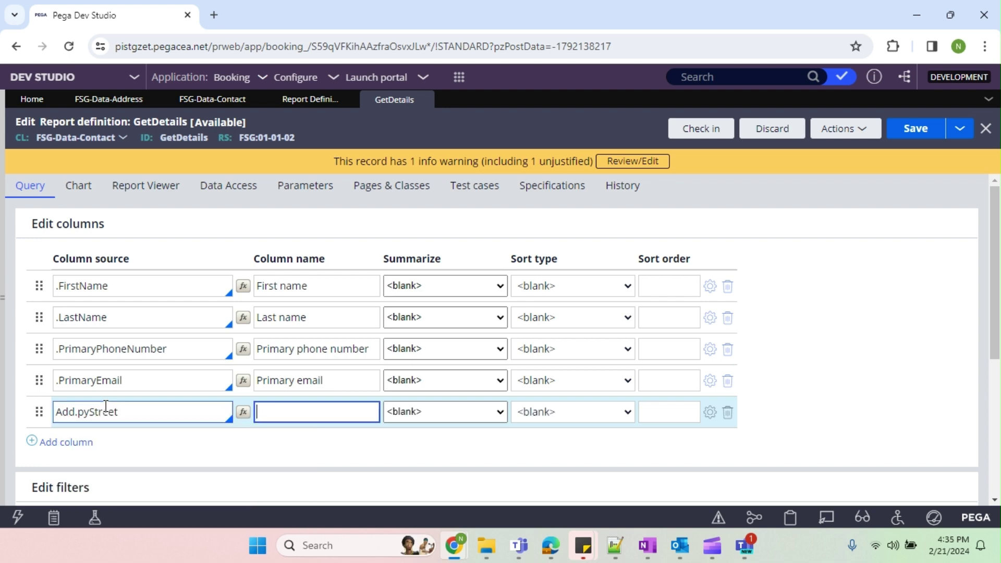
pyautogui.click(619, 456)
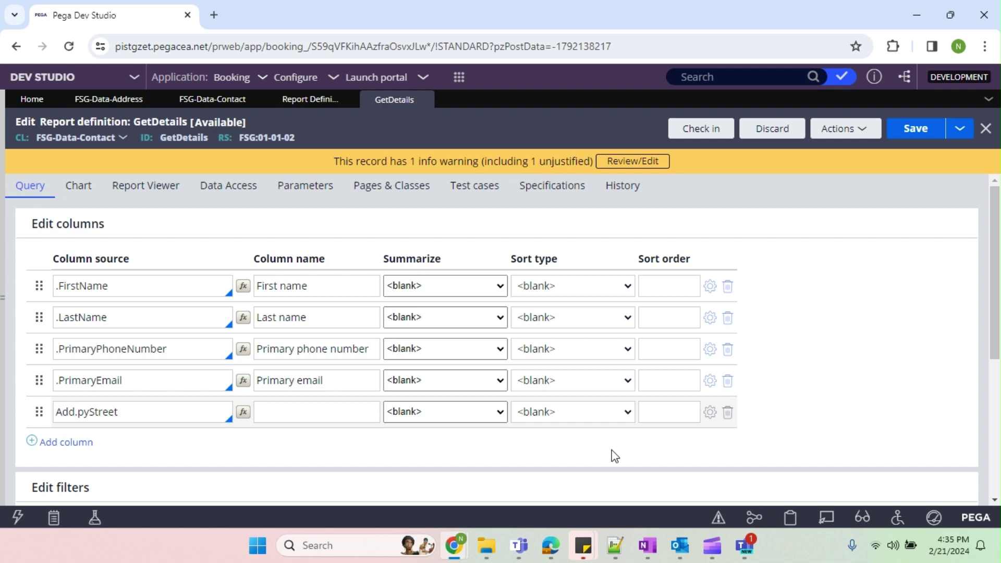
pyautogui.click(138, 418)
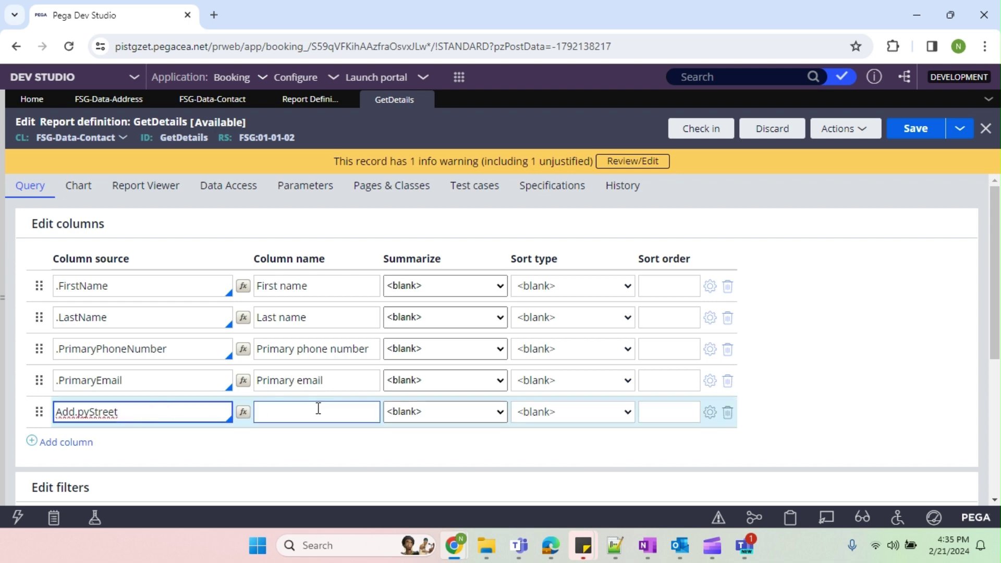
pyautogui.click(916, 129)
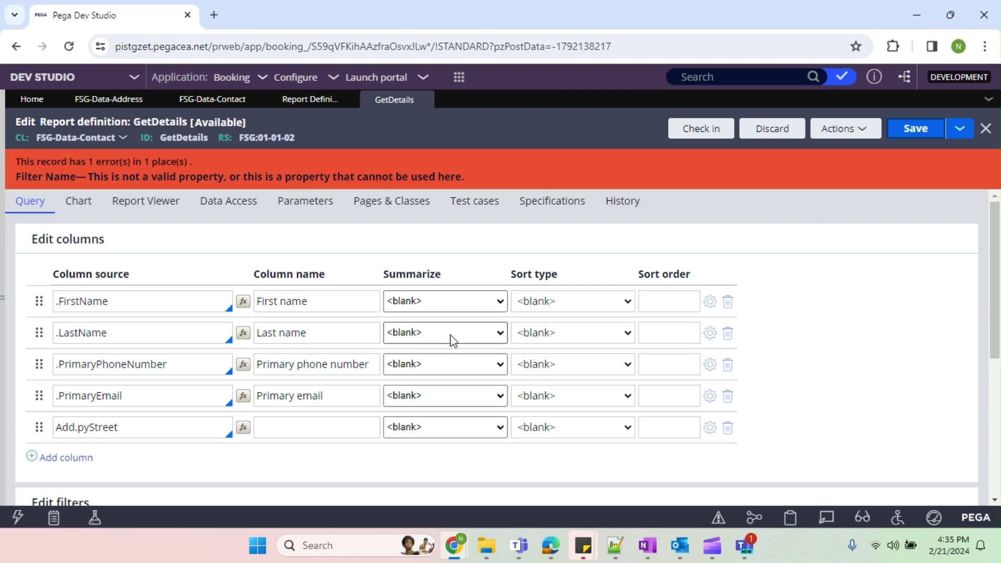
# Change the Address class join prefix from Add to F1.
pyautogui.click(226, 207)
pyautogui.click(579, 303)
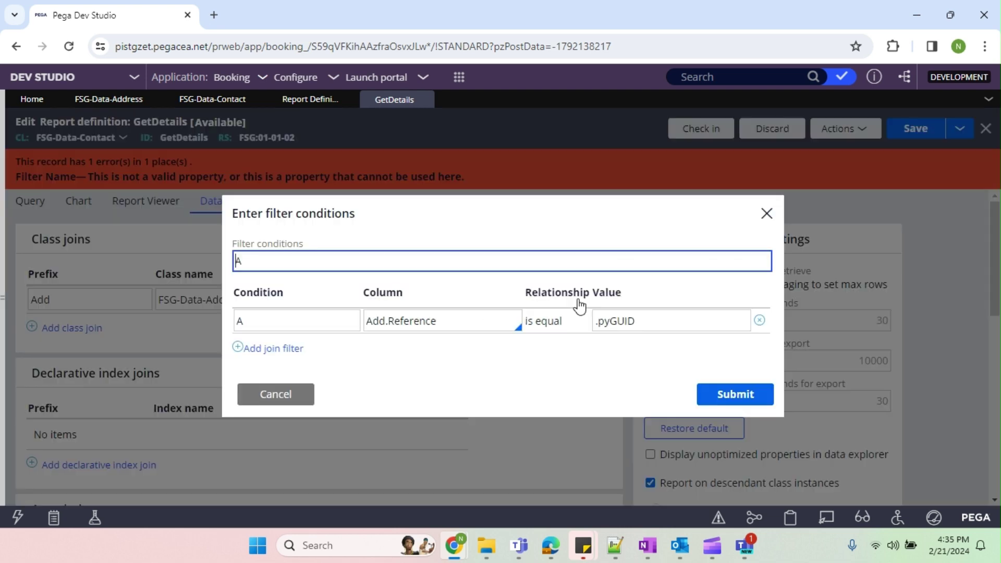
pyautogui.click(740, 396)
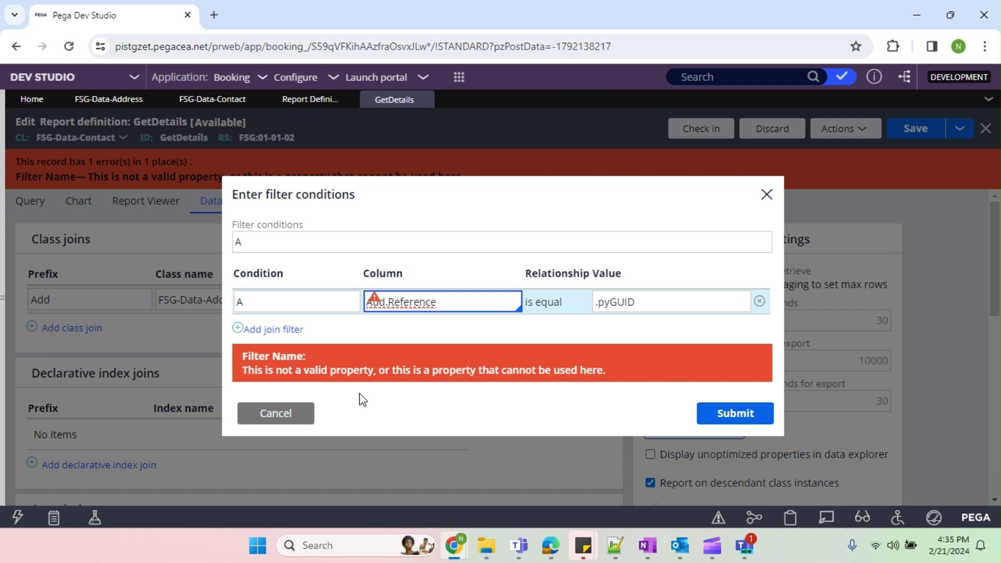
pyautogui.click(243, 410)
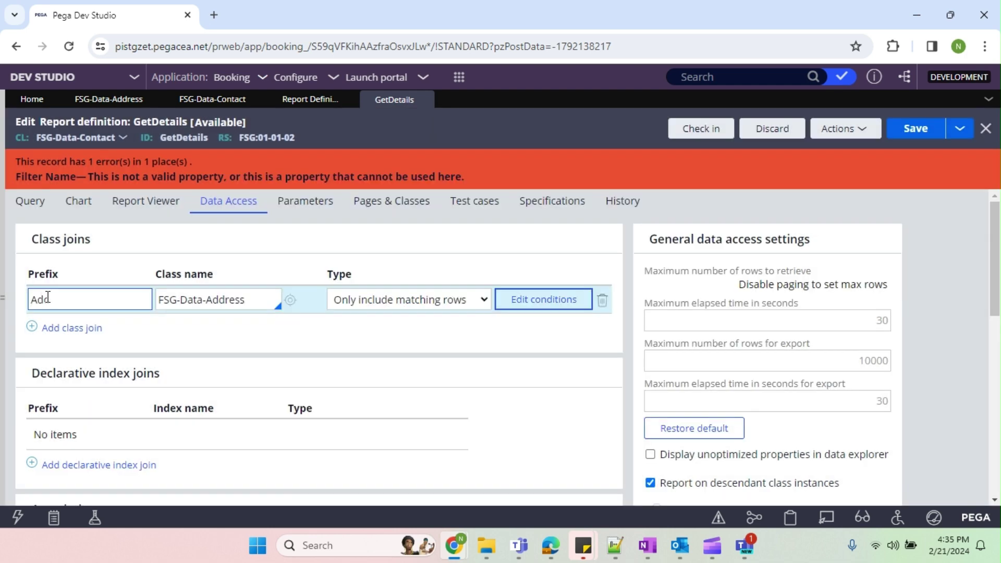
pyautogui.doubleClick(36, 301)
pyautogui.press('BackSpace')
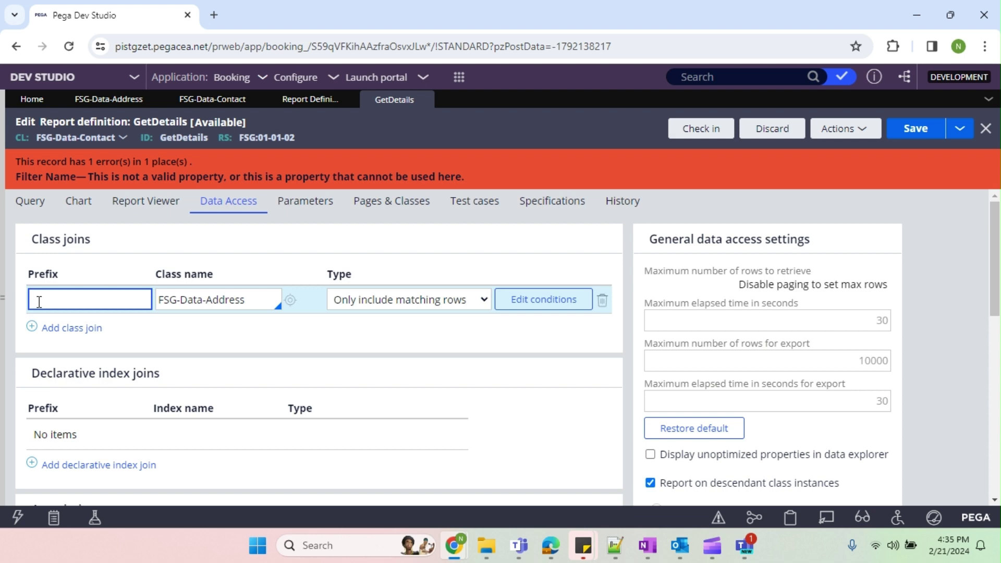
pyautogui.write('F1')
# Change the join condition column from Add.Reference to F1.Reference and submit.
pyautogui.click(209, 327)
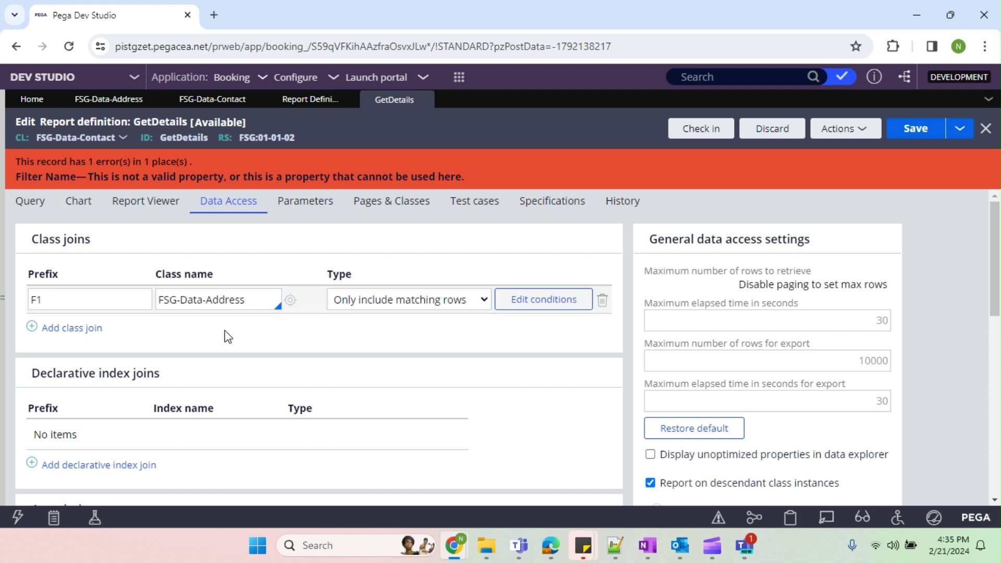
pyautogui.click(539, 301)
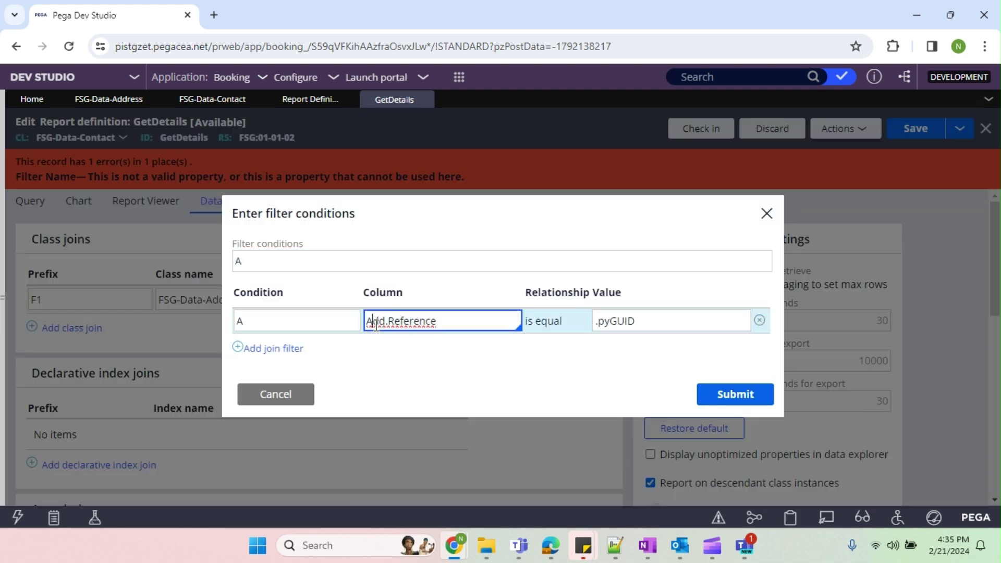
pyautogui.doubleClick(374, 321)
pyautogui.write('F')
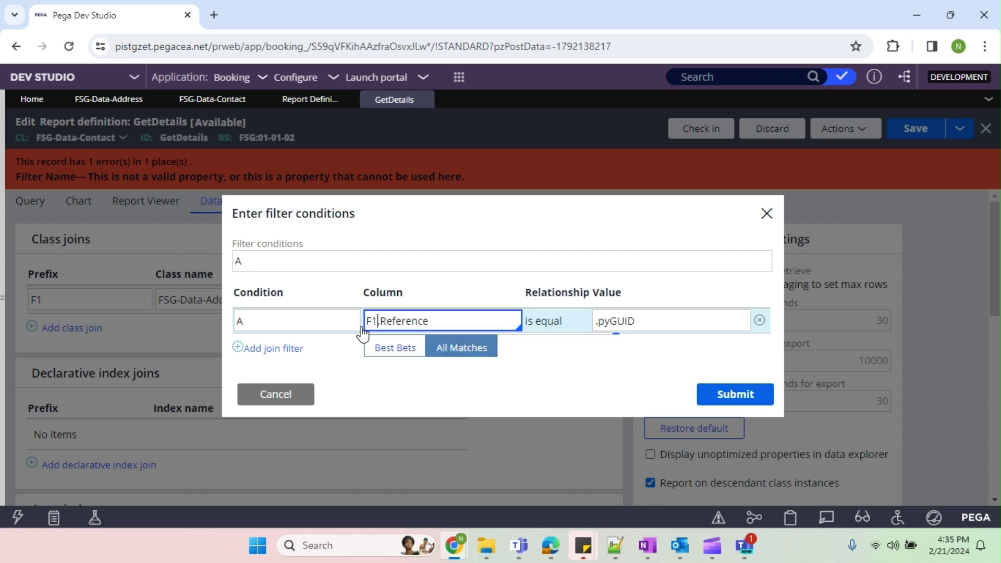
pyautogui.write('1')
pyautogui.click(719, 391)
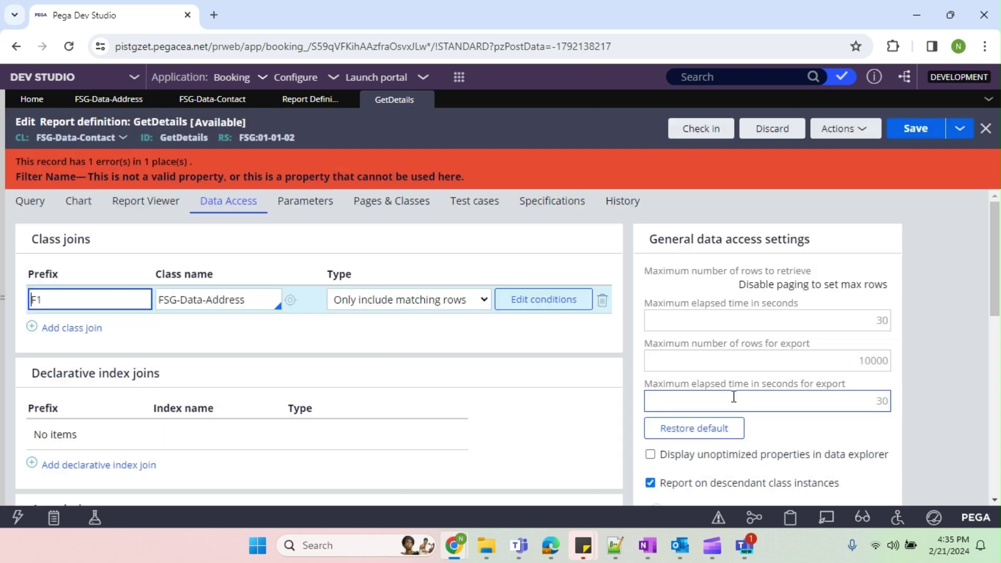
# Clear the fifth column's F1.pyStreet source, delete that row, and save.
pyautogui.click(35, 206)
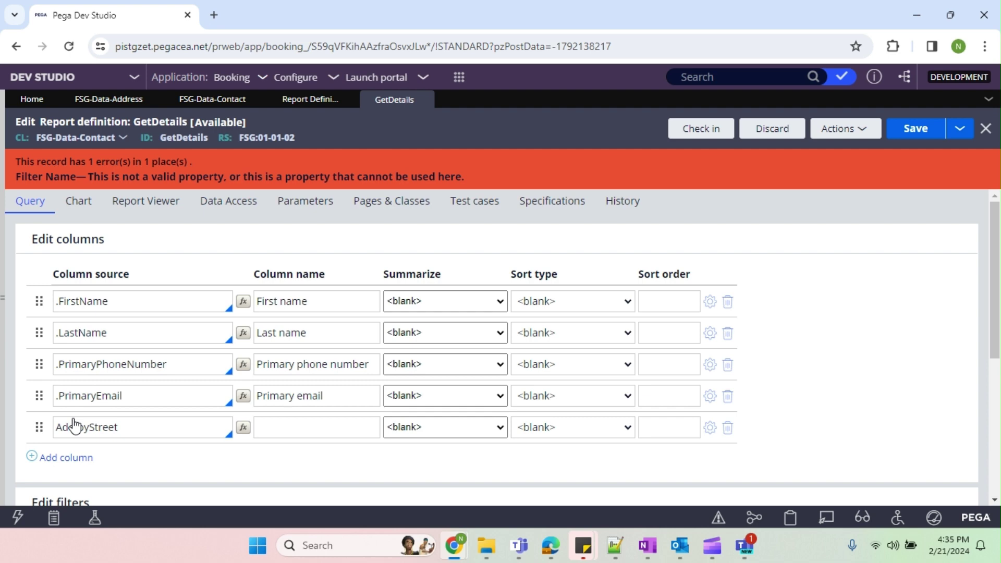
pyautogui.click(73, 427)
pyautogui.doubleClick(67, 427)
pyautogui.write('F1')
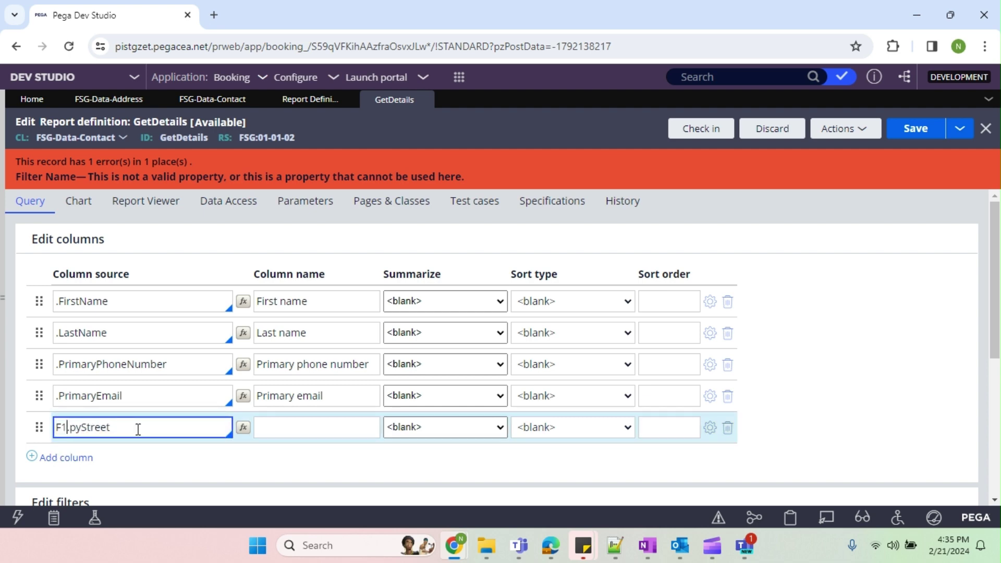
pyautogui.hotkey('ctrl', 'a')
pyautogui.press('BackSpace')
pyautogui.click(915, 126)
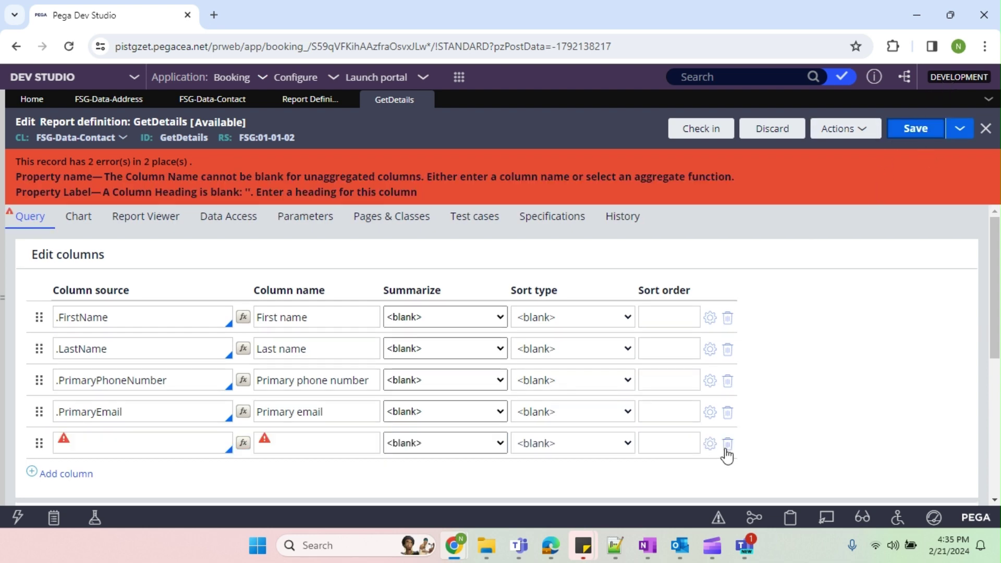
pyautogui.click(728, 443)
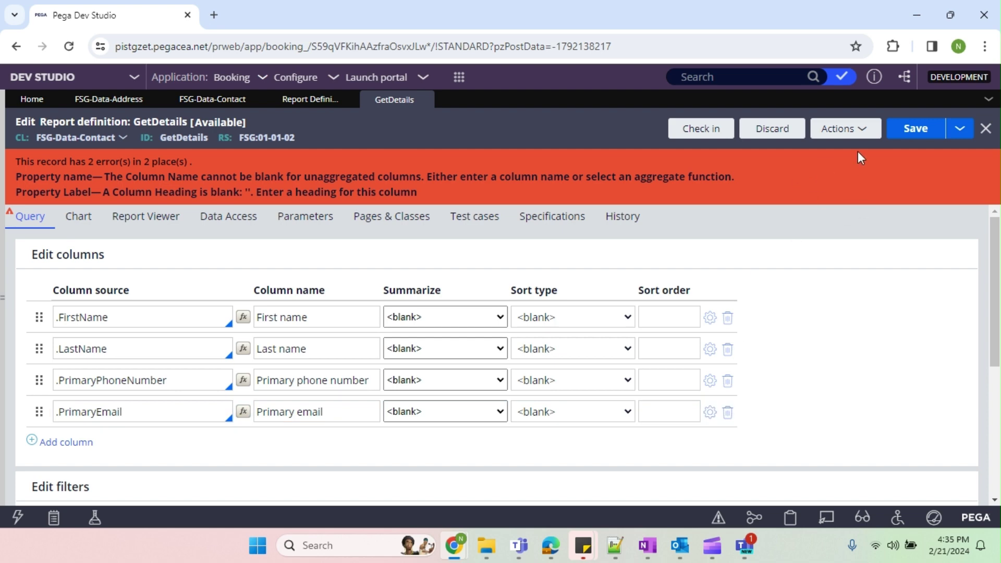
pyautogui.click(917, 129)
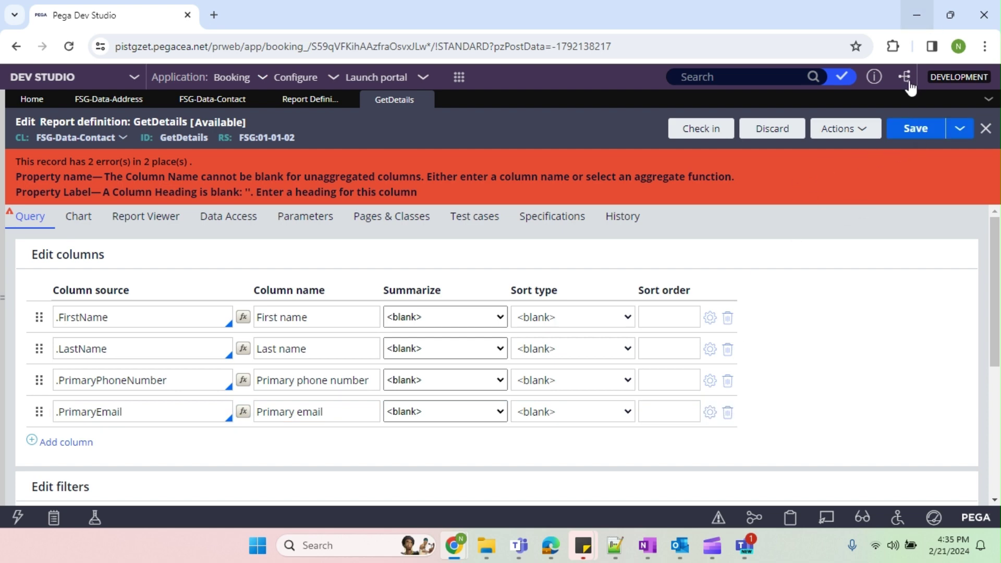
# Start another column with source F1., then delete the unfinished row.
pyautogui.click(93, 413)
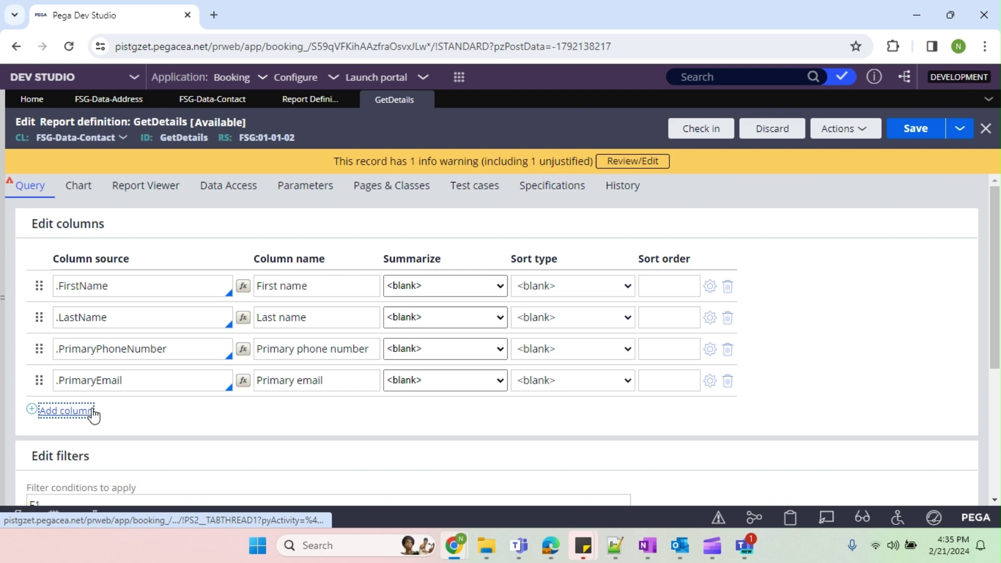
pyautogui.click(90, 415)
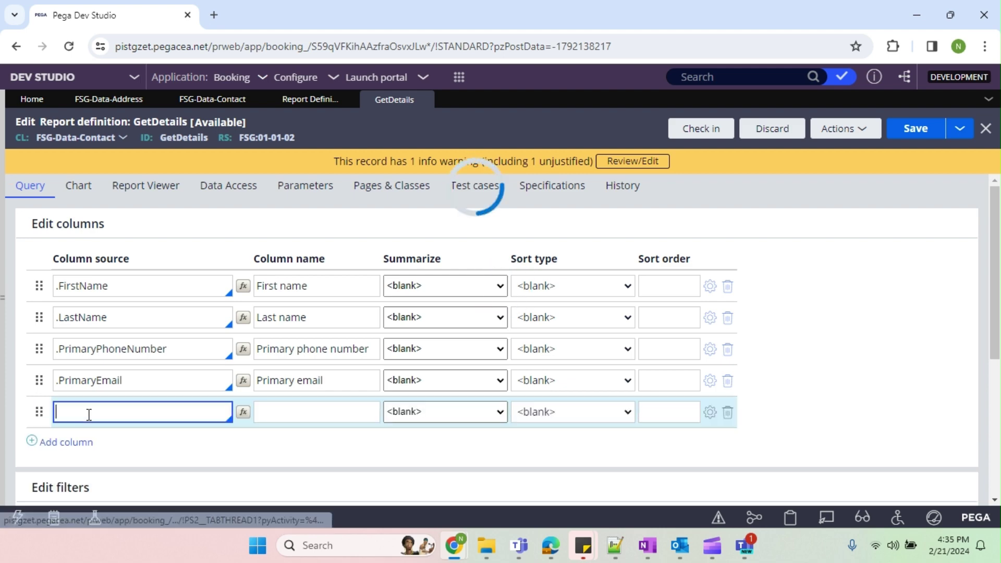
pyautogui.write('F1.')
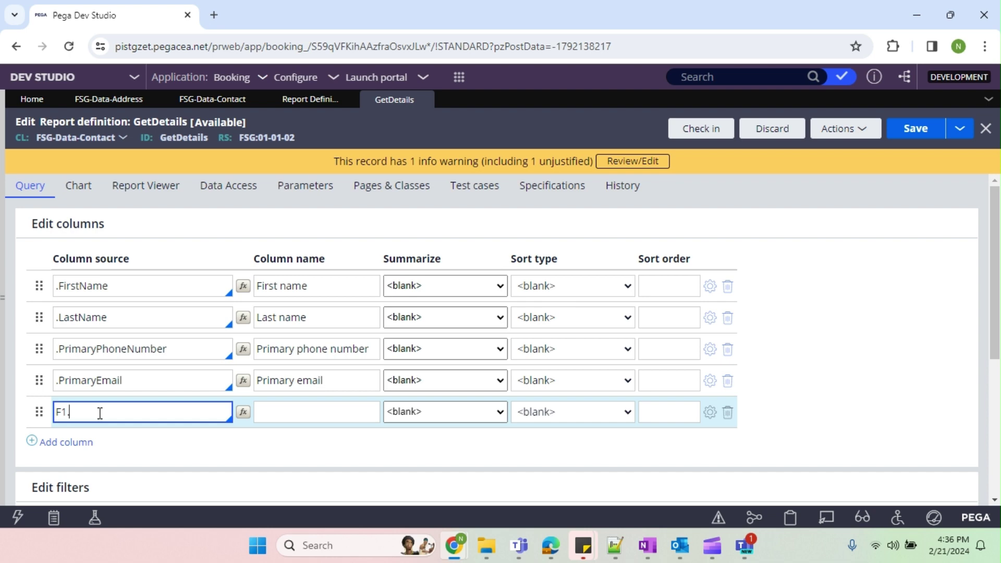
pyautogui.click(725, 414)
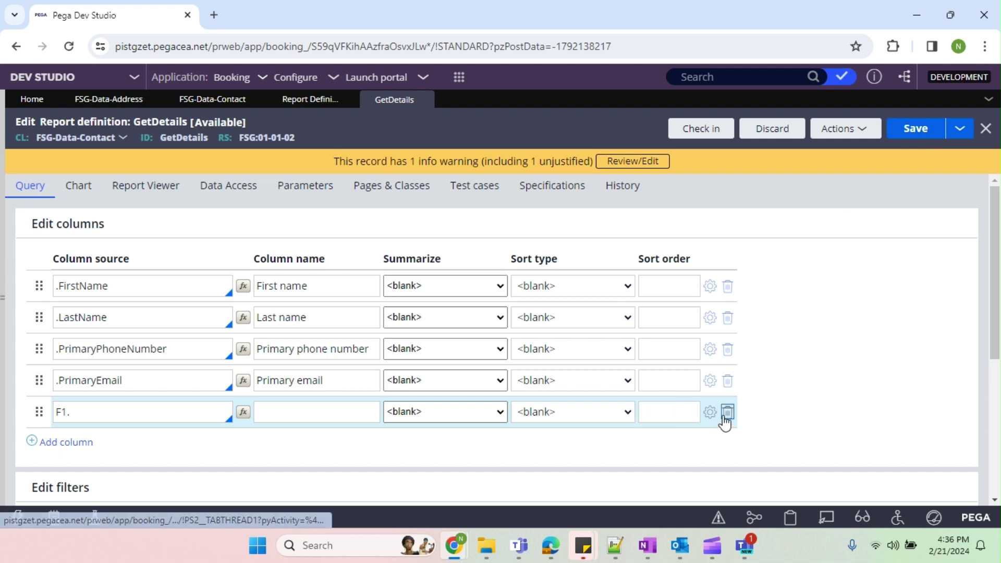
pyautogui.click(727, 413)
# Recheck that the Address join condition is F1.Reference equal to .pyGUID, then save the report.
pyautogui.click(238, 187)
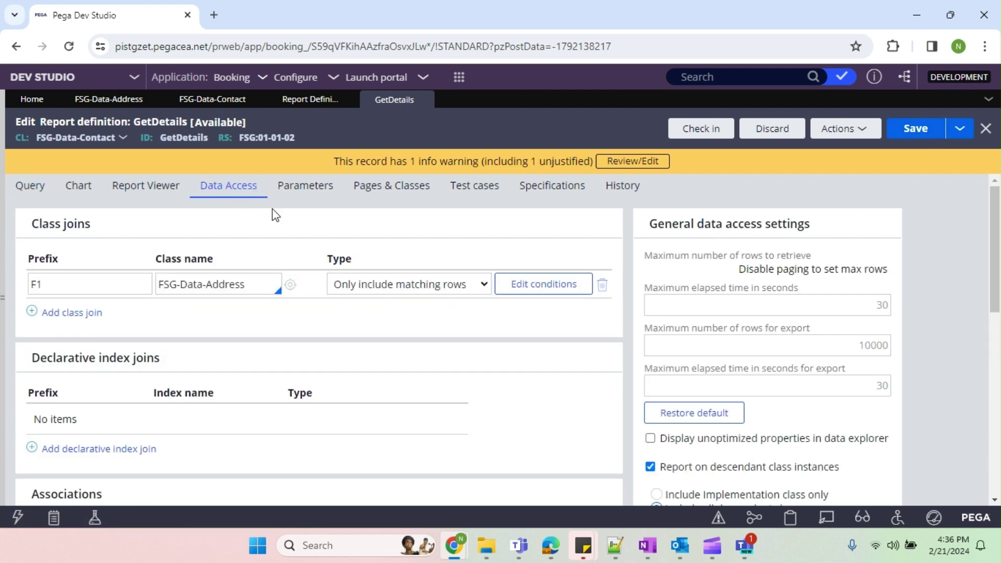
pyautogui.click(572, 283)
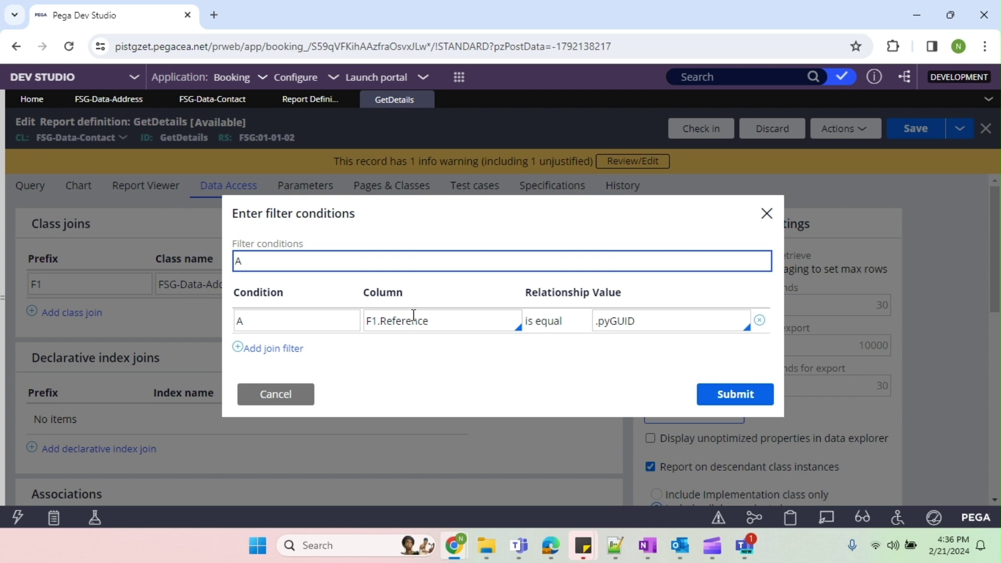
pyautogui.doubleClick(391, 321)
pyautogui.click(660, 323)
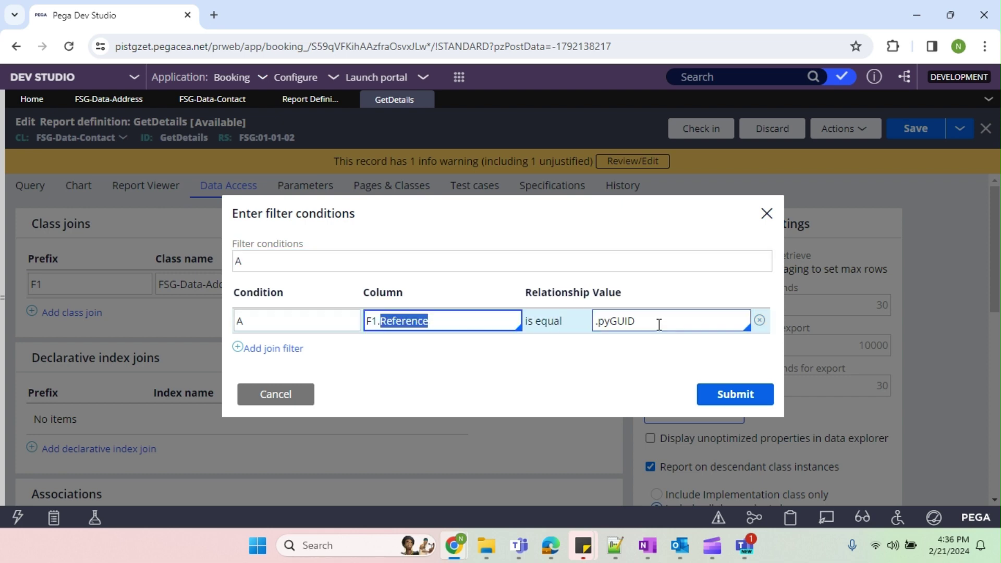
pyautogui.doubleClick(649, 323)
pyautogui.click(712, 394)
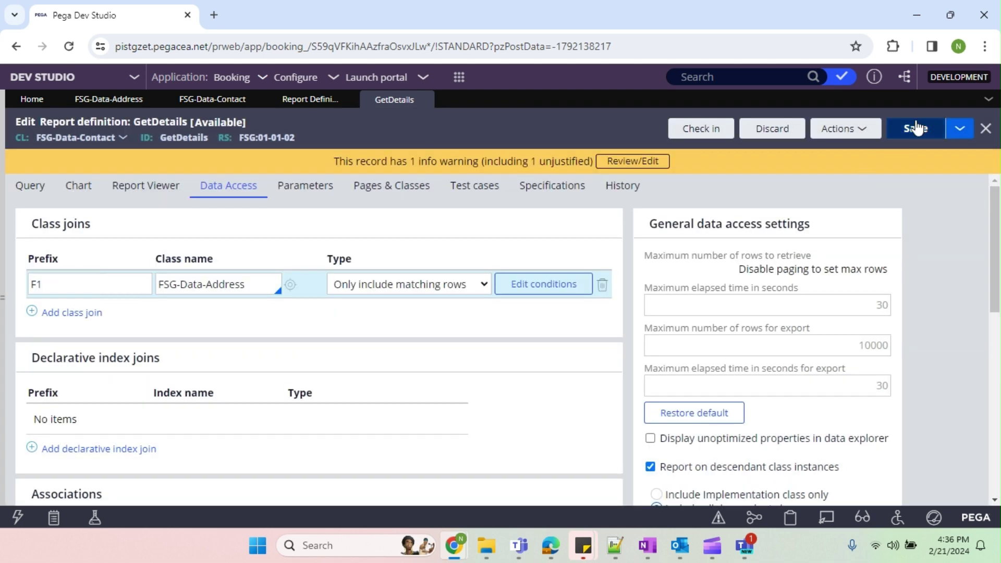
pyautogui.click(915, 128)
# Start a new report column, then clear its half-entered F1 source and leave it.
pyautogui.click(57, 197)
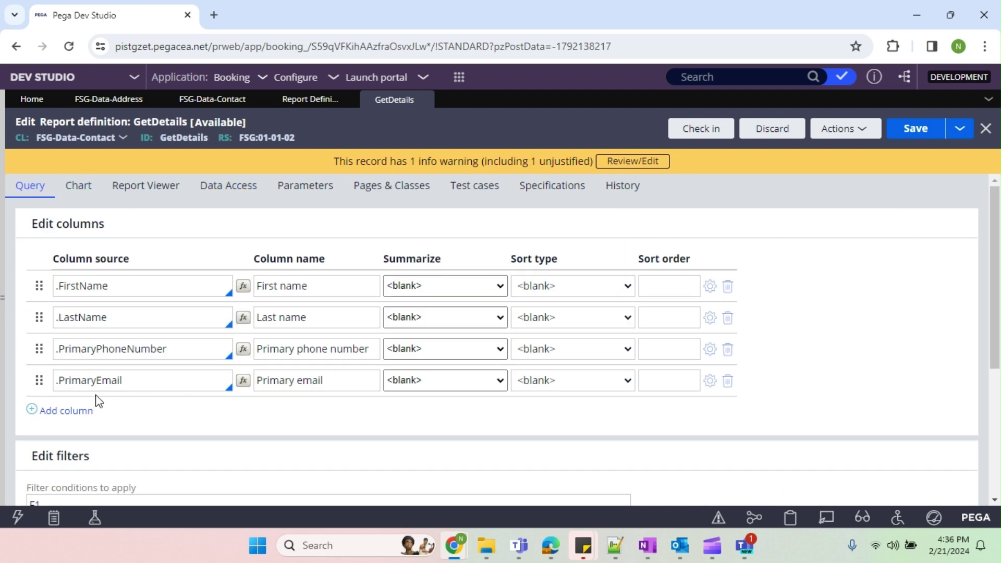
pyautogui.click(79, 414)
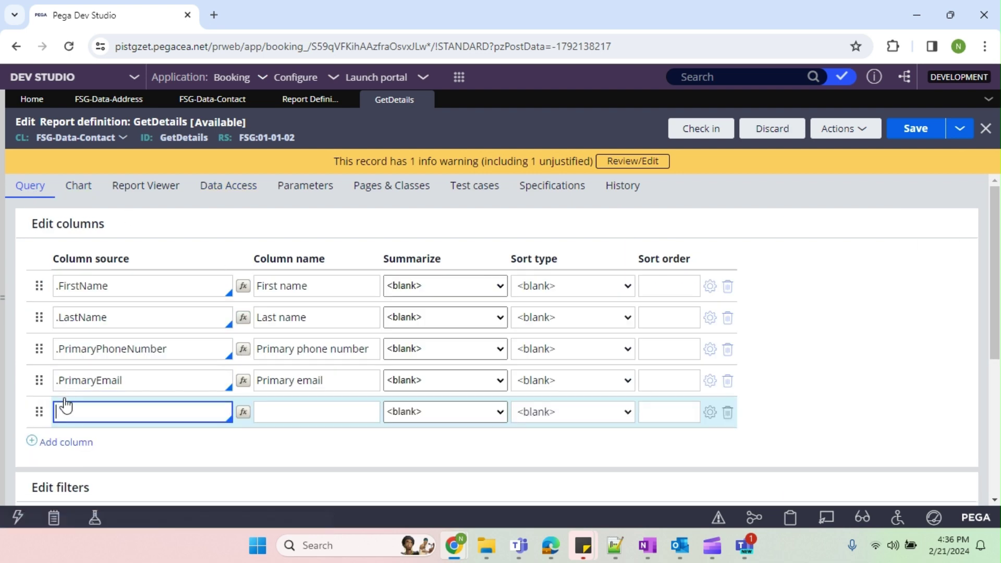
pyautogui.write('F1')
pyautogui.press('BackSpace')
pyautogui.press('BackSpace')
pyautogui.write('F1')
pyautogui.click(736, 416)
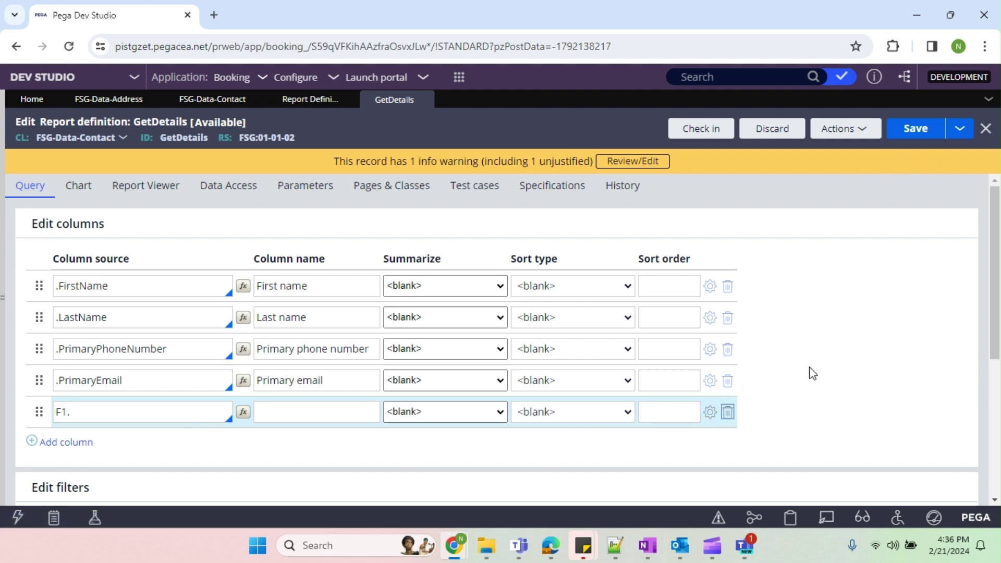
# Drop the half-entered F1 row, check GetDetails in with a comment, then check it back out.
pyautogui.click(914, 129)
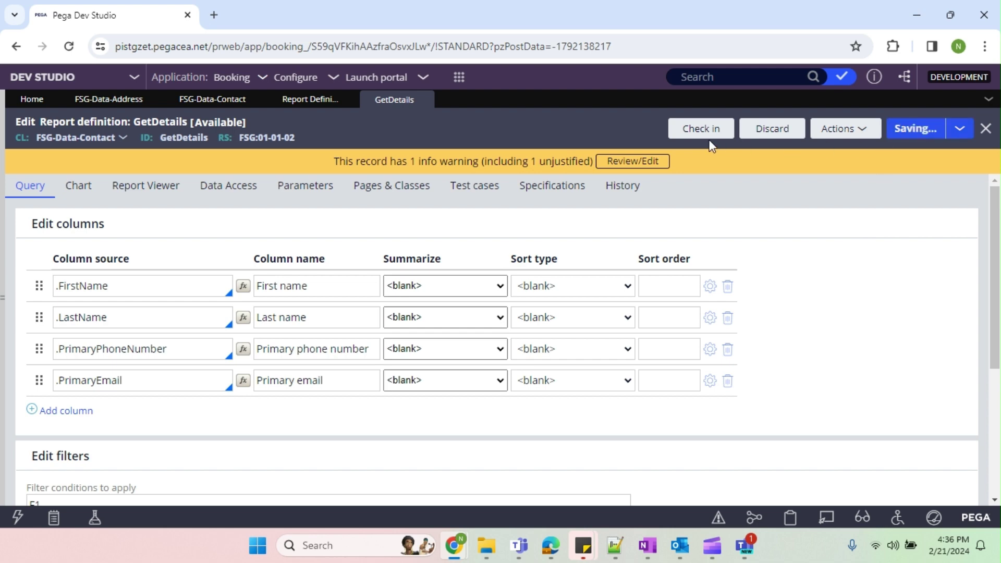
pyautogui.click(691, 130)
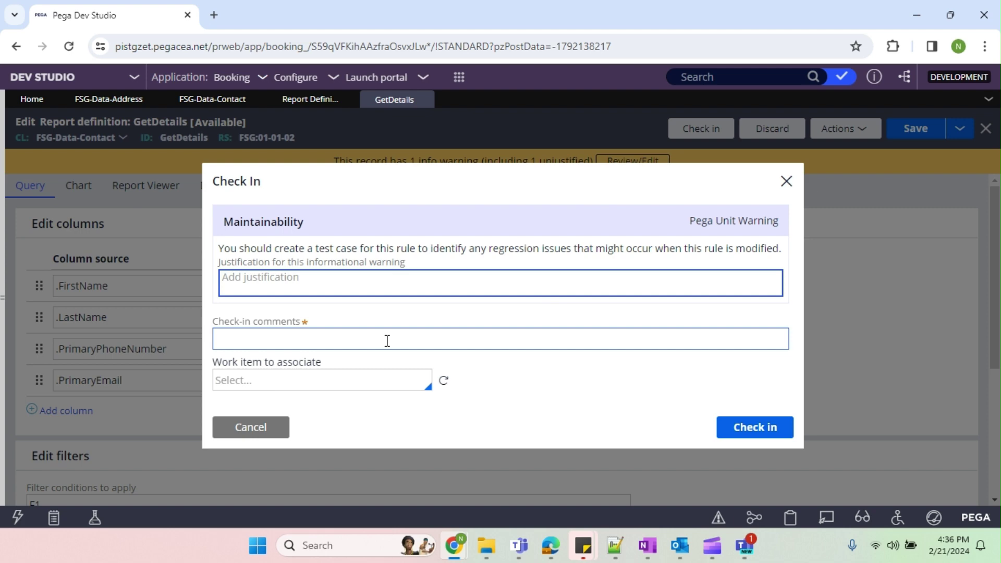
pyautogui.click(386, 341)
pyautogui.press('Return')
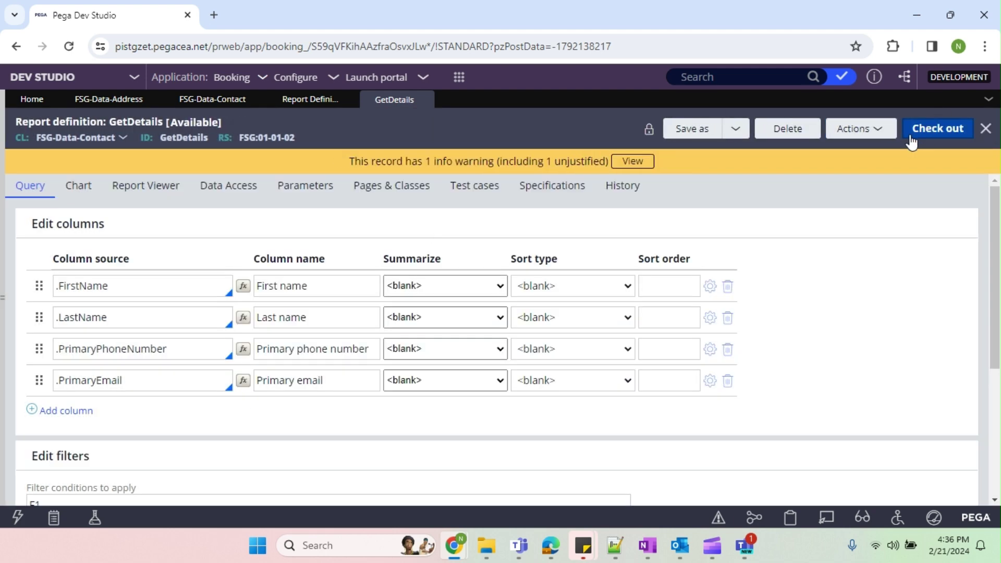
pyautogui.click(919, 142)
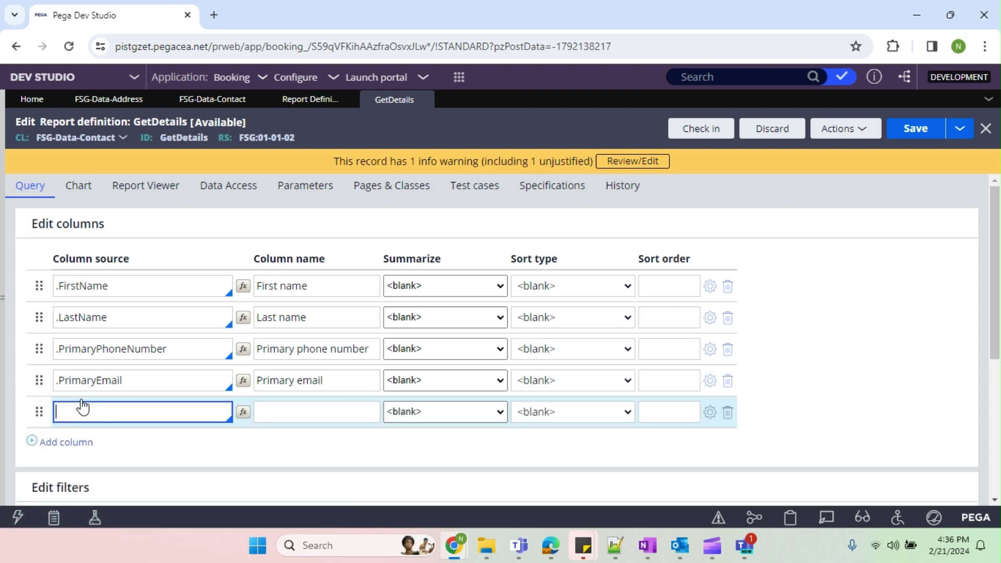
pyautogui.write('F1')
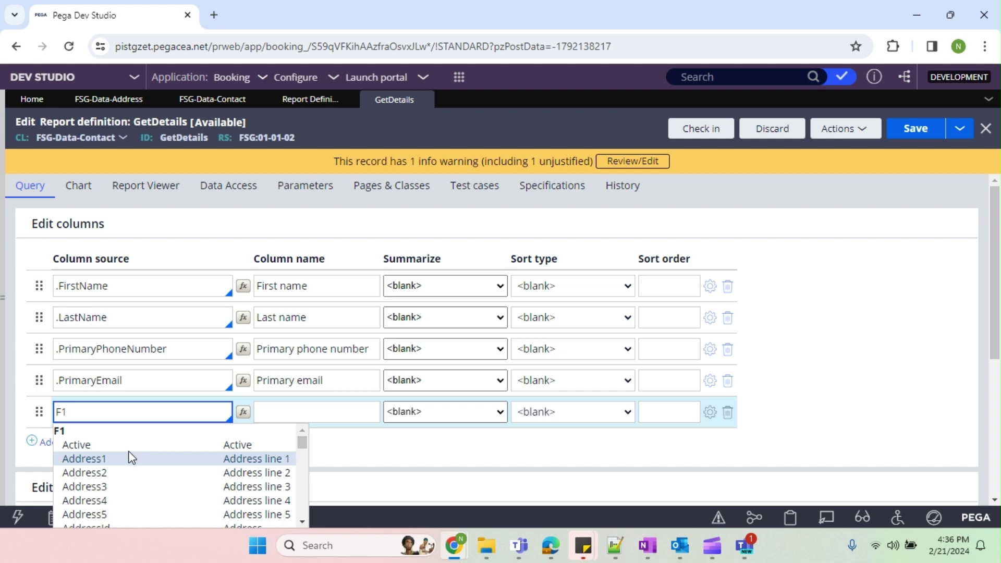
pyautogui.write('.')
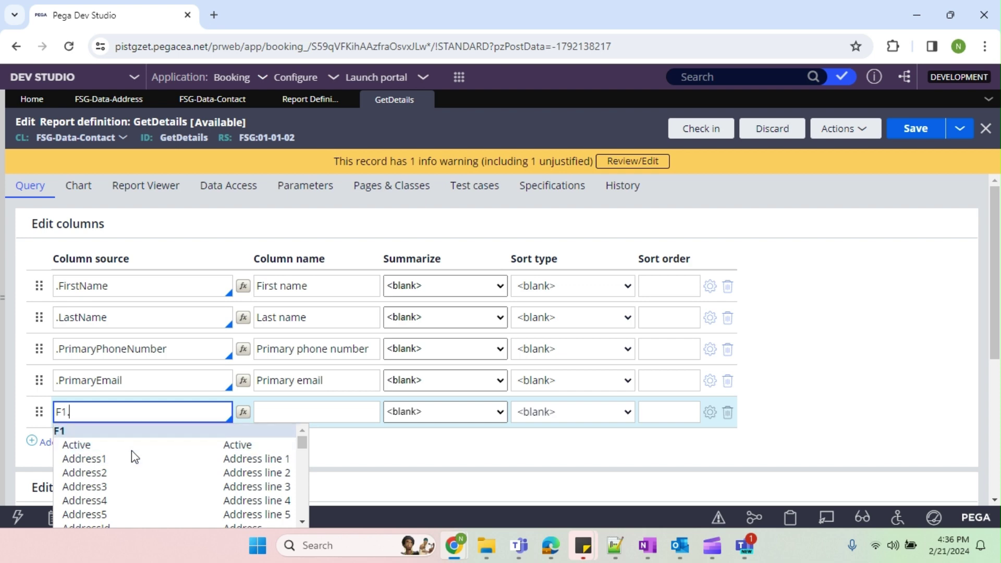
pyautogui.write('py')
# Add an F1.pyStreet column by trimming Address3 from the pyStreetAddress3 suggestion.
pyautogui.press('Down')
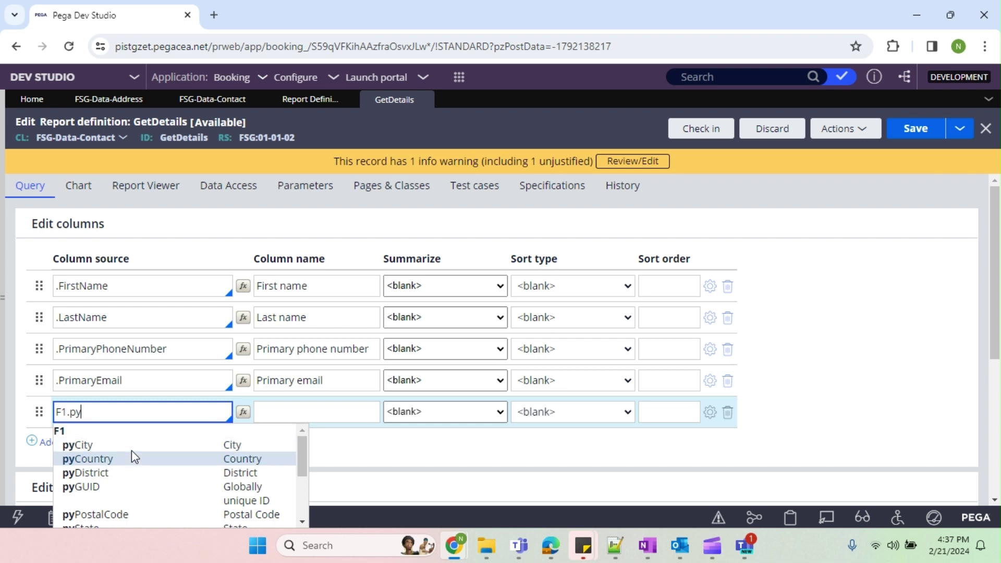
pyautogui.press('Down')
pyautogui.press('Down')
pyautogui.write('s')
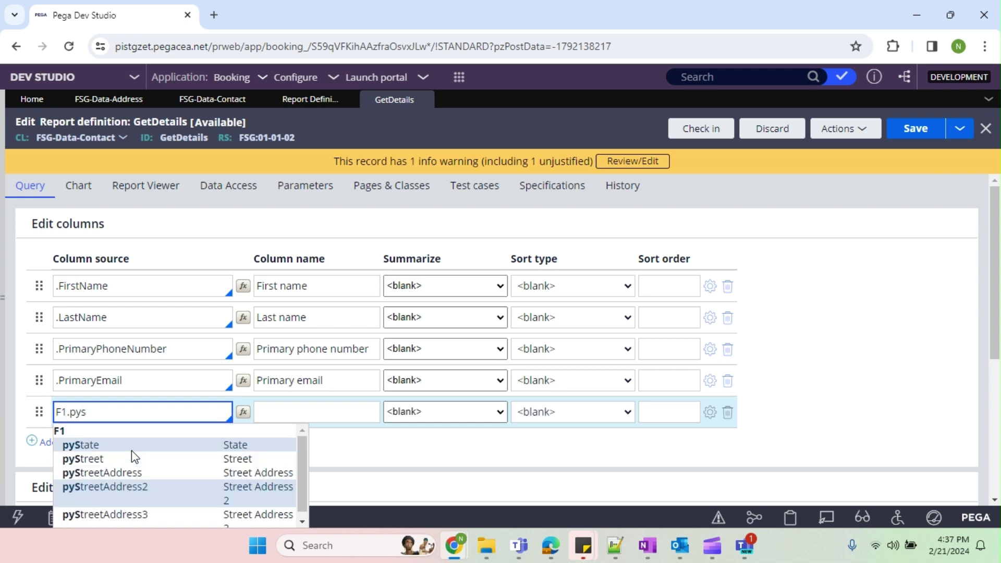
pyautogui.press('Return')
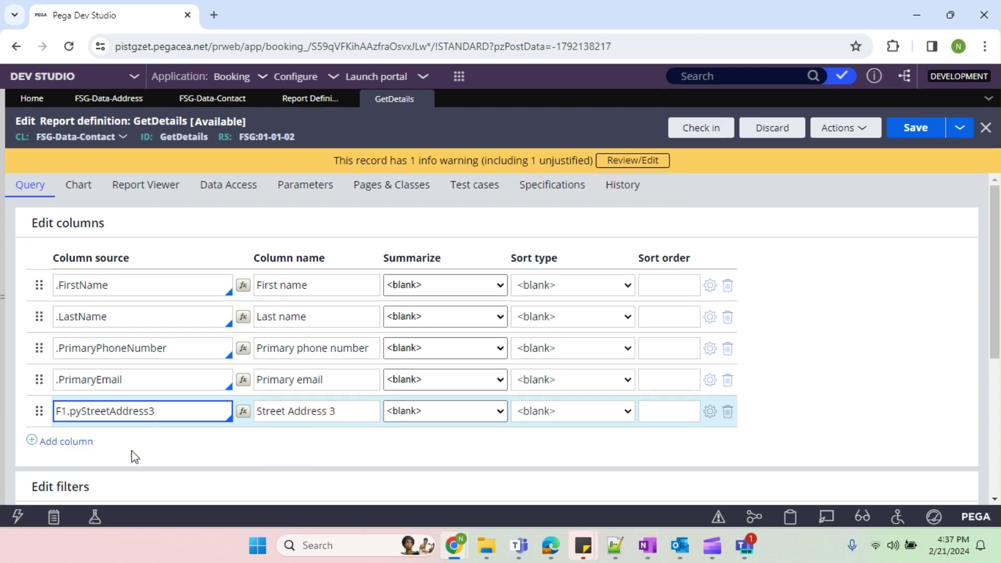
pyautogui.press('Tab')
pyautogui.click(149, 406)
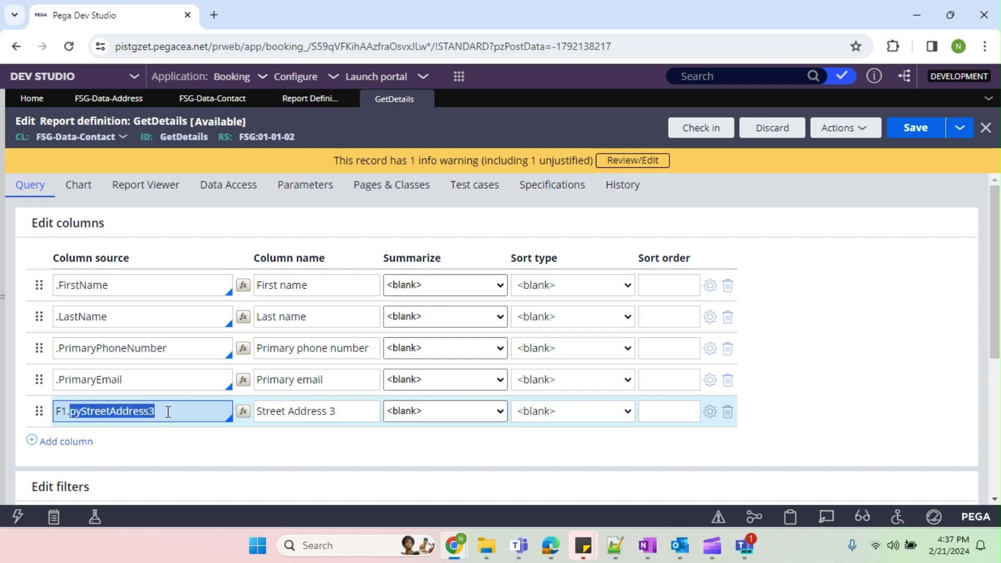
pyautogui.moveTo(155, 410); pyautogui.dragTo(107, 414)
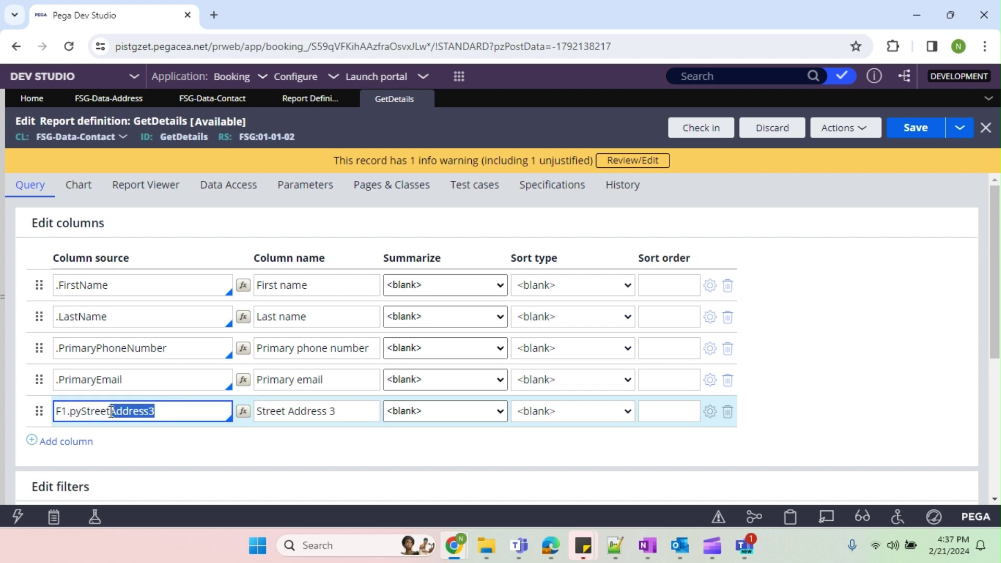
pyautogui.press('BackSpace')
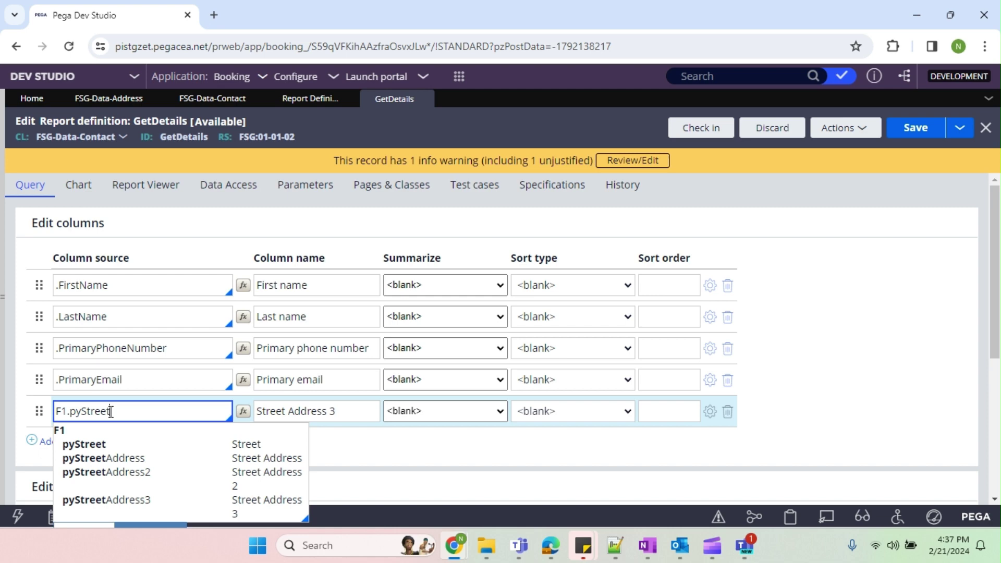
pyautogui.click(119, 444)
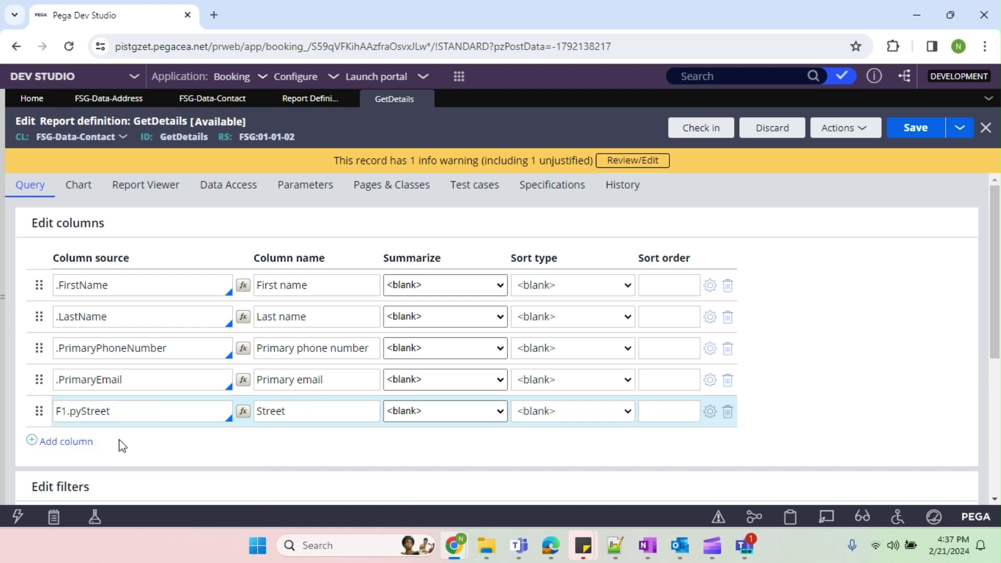
# Add F1.pyCity and F1.pyState address columns from the property suggestions.
pyautogui.click(77, 443)
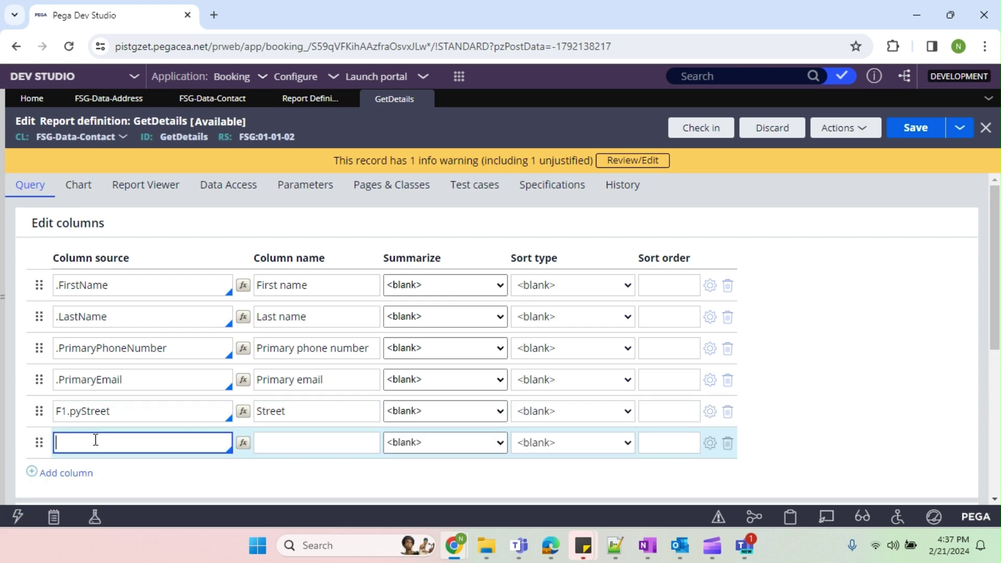
pyautogui.write('F1.py')
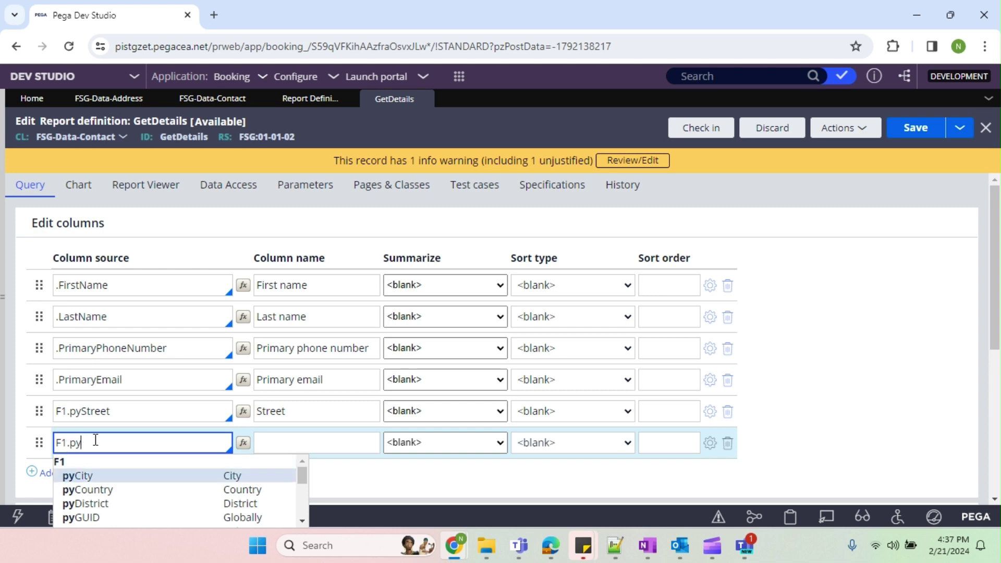
pyautogui.write('F1.pyst')
pyautogui.click(92, 473)
pyautogui.click(91, 470)
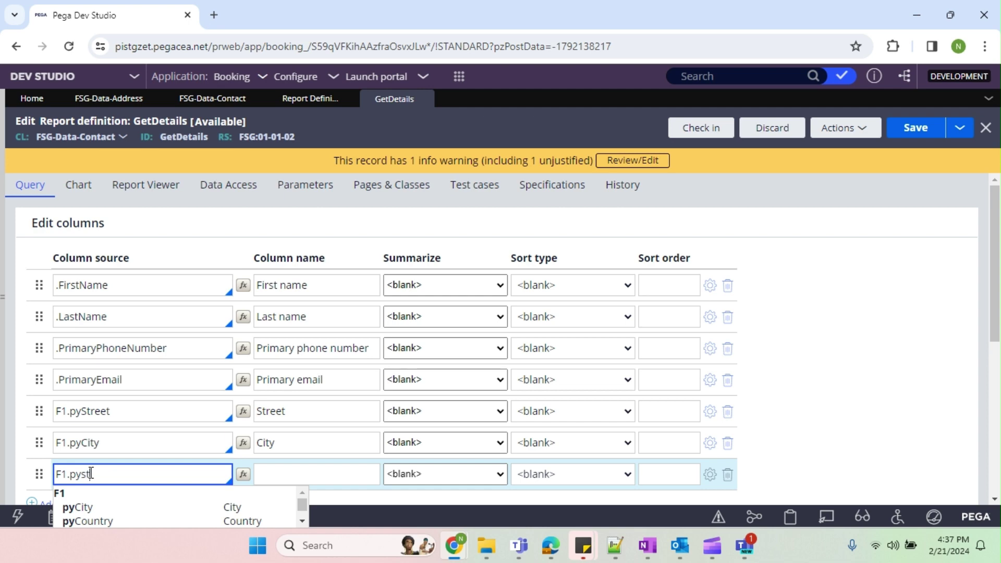
pyautogui.press('Down')
pyautogui.press('Return')
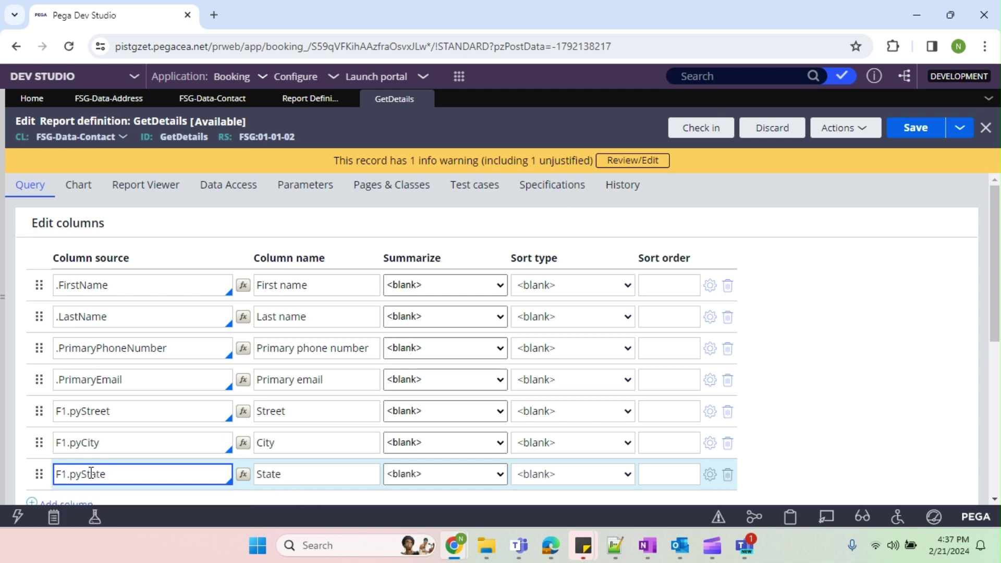
pyautogui.press('Tab')
pyautogui.scroll(-3, 157, 438)
# Add an F1.pyCountry column captioned Country and save the report definition.
pyautogui.click(66, 317)
pyautogui.write('f1.py')
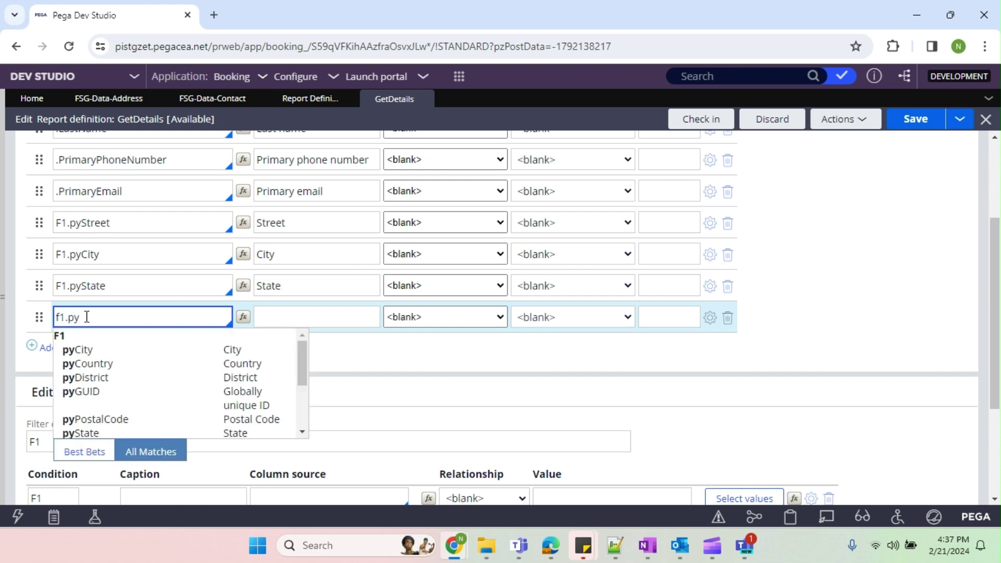
pyautogui.press('Down')
pyautogui.press('Return')
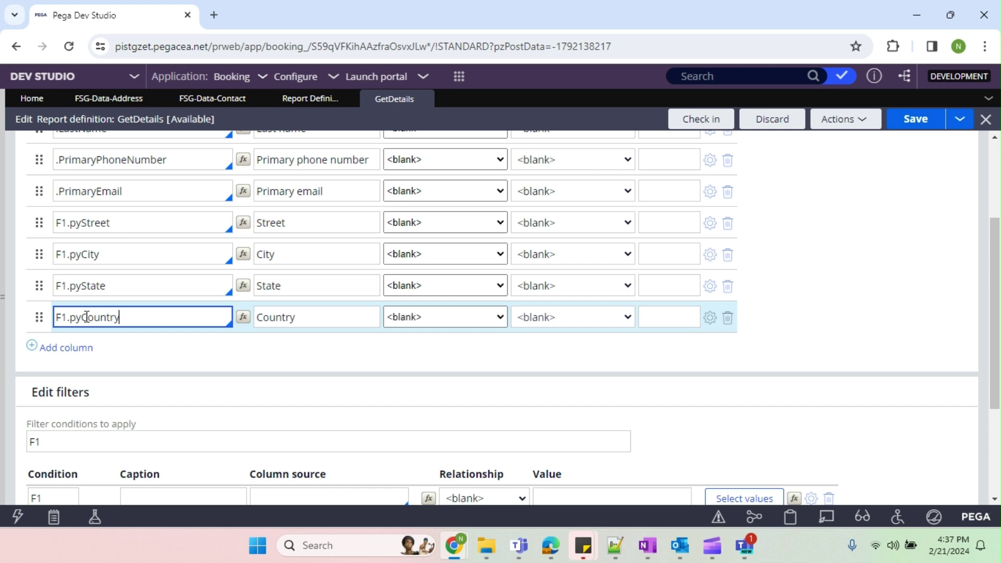
pyautogui.press('Tab')
pyautogui.click(915, 119)
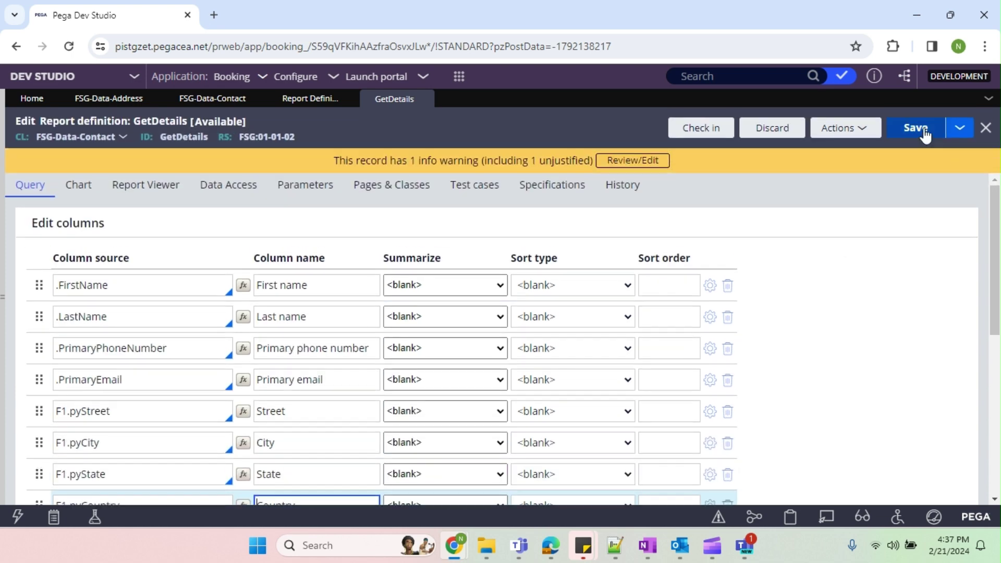
# Run GetDetails, review its two joined records with empty city, then return to Contact records.
pyautogui.click(842, 131)
pyautogui.click(822, 150)
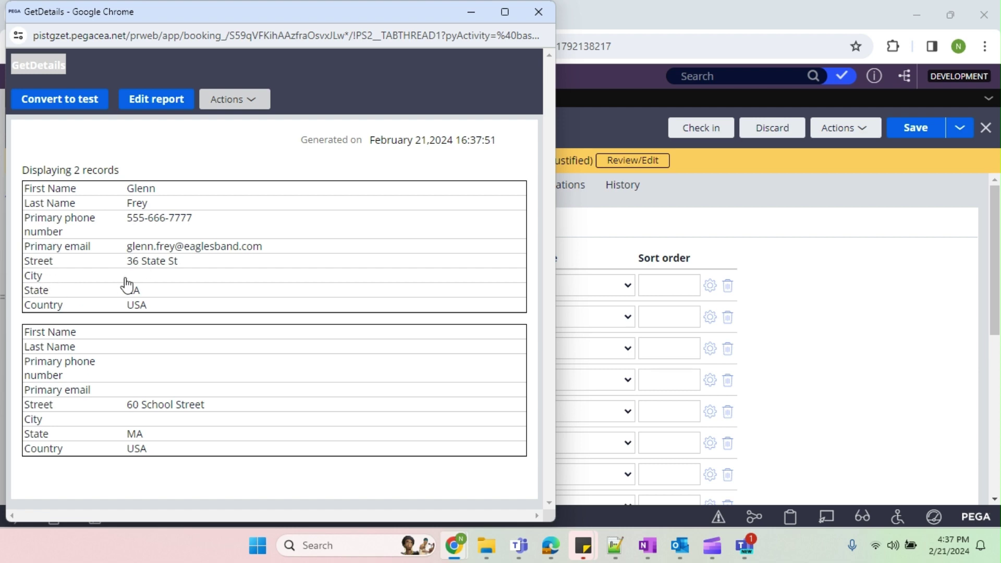
pyautogui.click(155, 280)
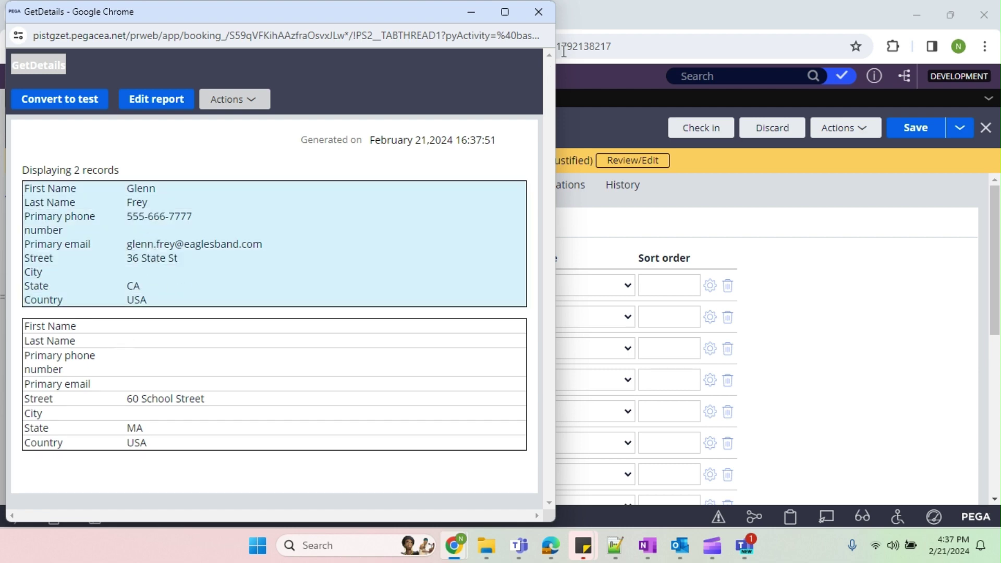
pyautogui.click(535, 13)
pyautogui.click(227, 100)
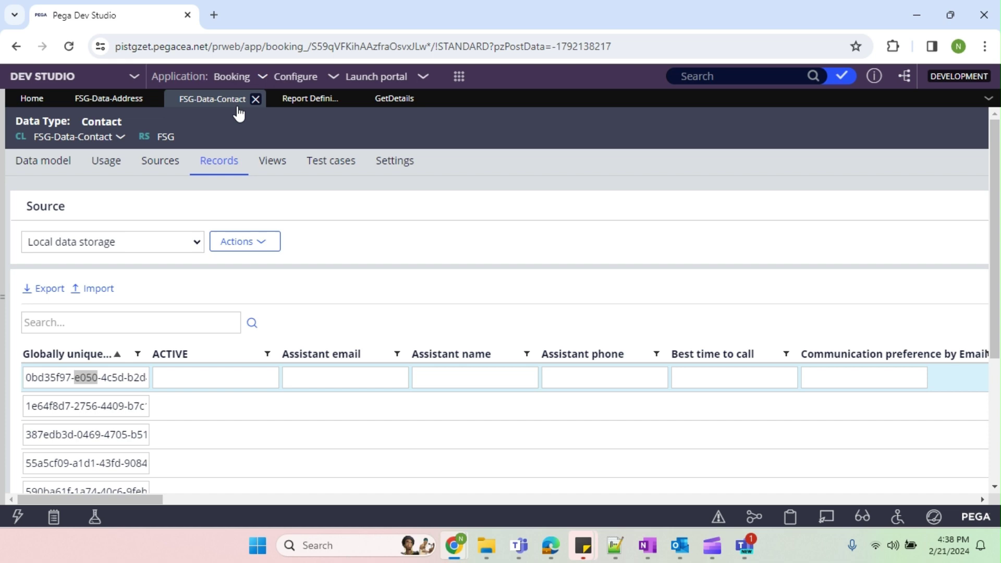
# Inspect the Address records' IsFor column, then return to the GetDetails report definition.
pyautogui.click(102, 100)
pyautogui.moveTo(147, 502); pyautogui.dragTo(791, 481)
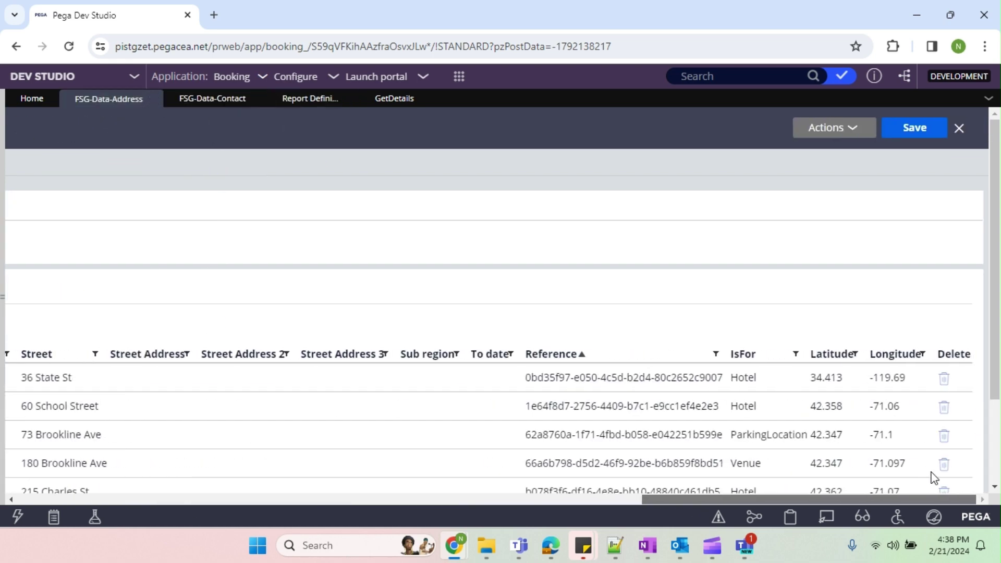
pyautogui.doubleClick(734, 354)
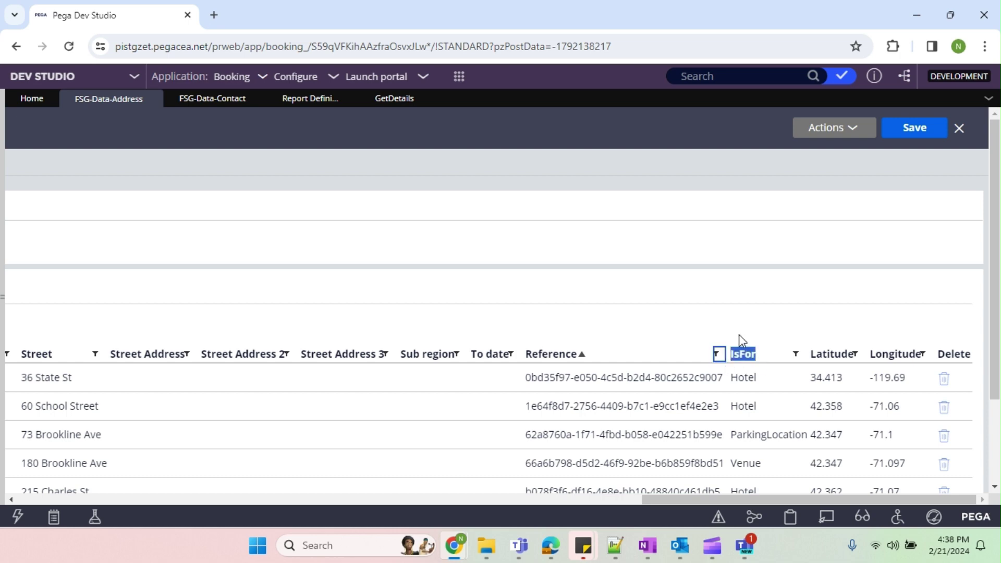
pyautogui.click(306, 101)
pyautogui.click(221, 103)
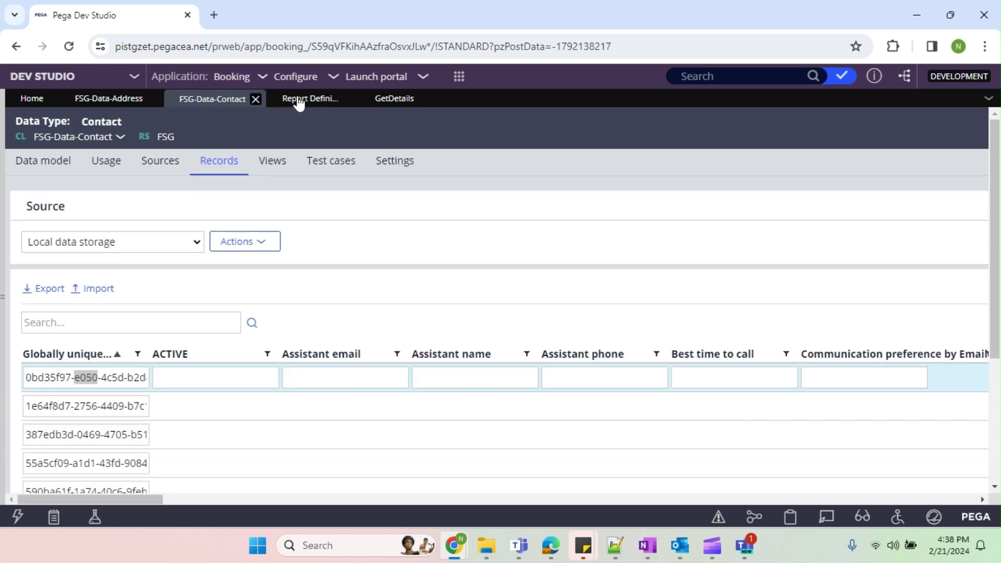
pyautogui.click(301, 100)
pyautogui.click(380, 106)
pyautogui.scroll(-5, 182, 437)
pyautogui.scroll(-1, 93, 246)
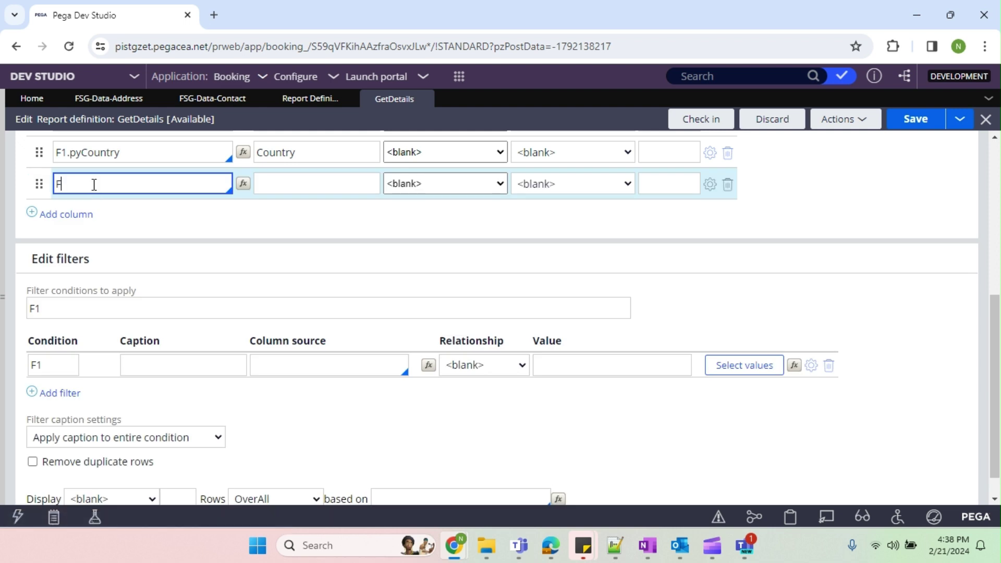
pyautogui.write('1.isf')
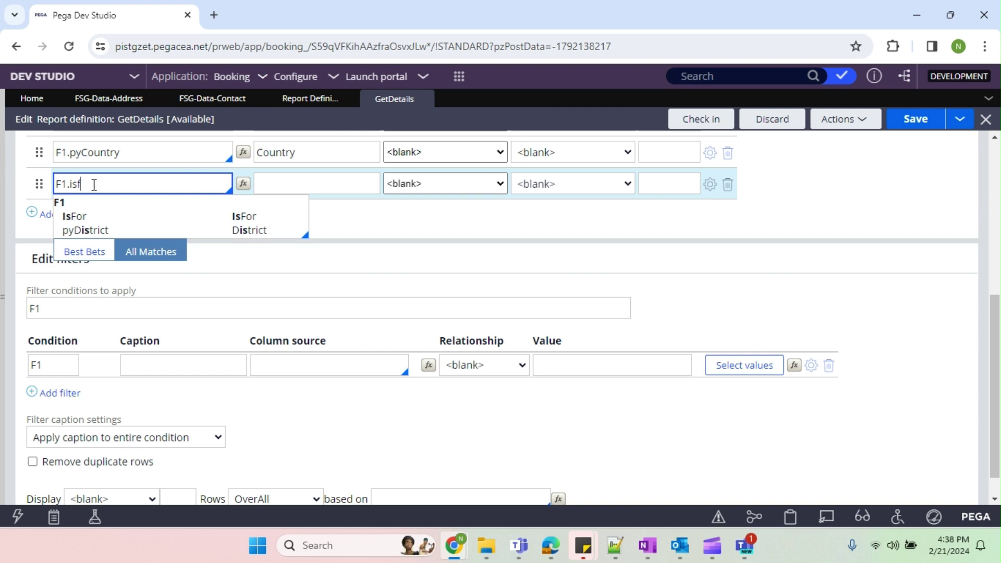
# Add an F1.IsFor column, save, and run GetDetails to see Hotel in both records.
pyautogui.click(74, 216)
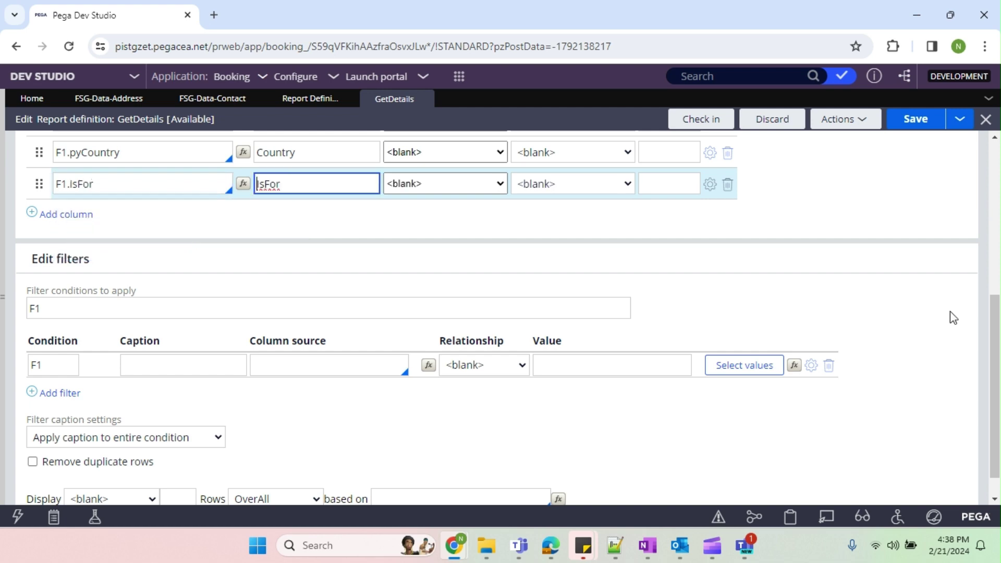
pyautogui.scroll(3, 950, 312)
pyautogui.click(935, 120)
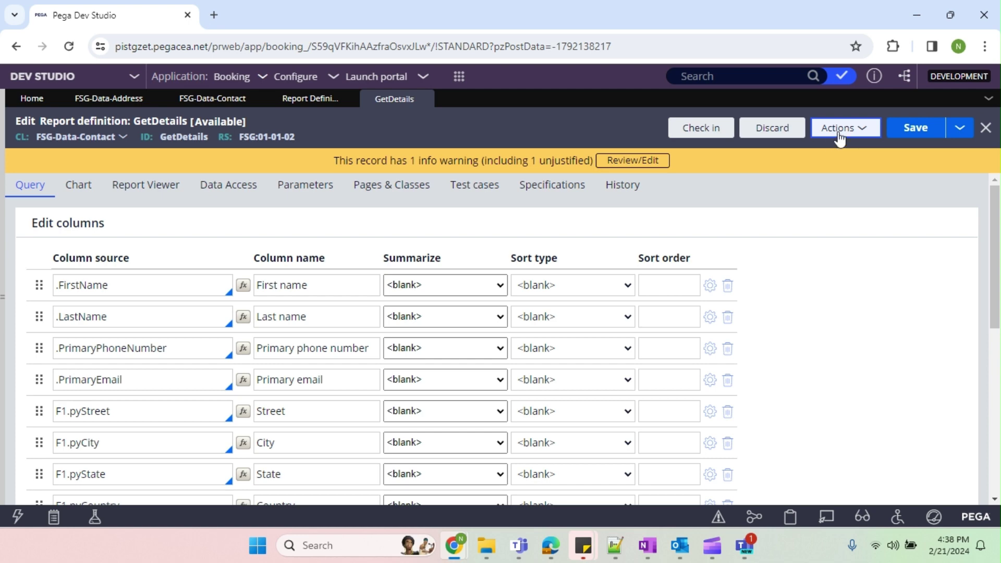
pyautogui.click(839, 137)
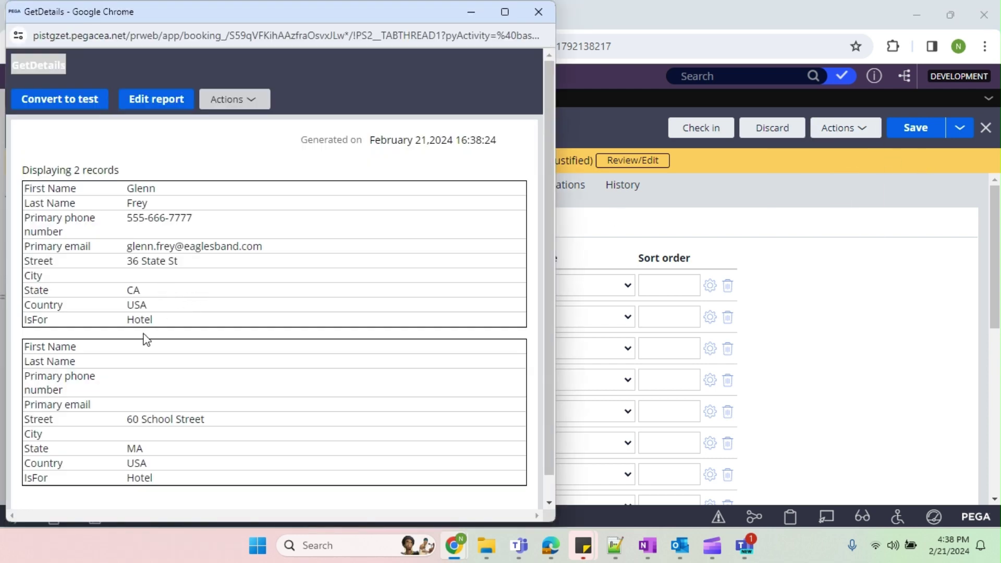
pyautogui.moveTo(125, 322); pyautogui.dragTo(163, 329)
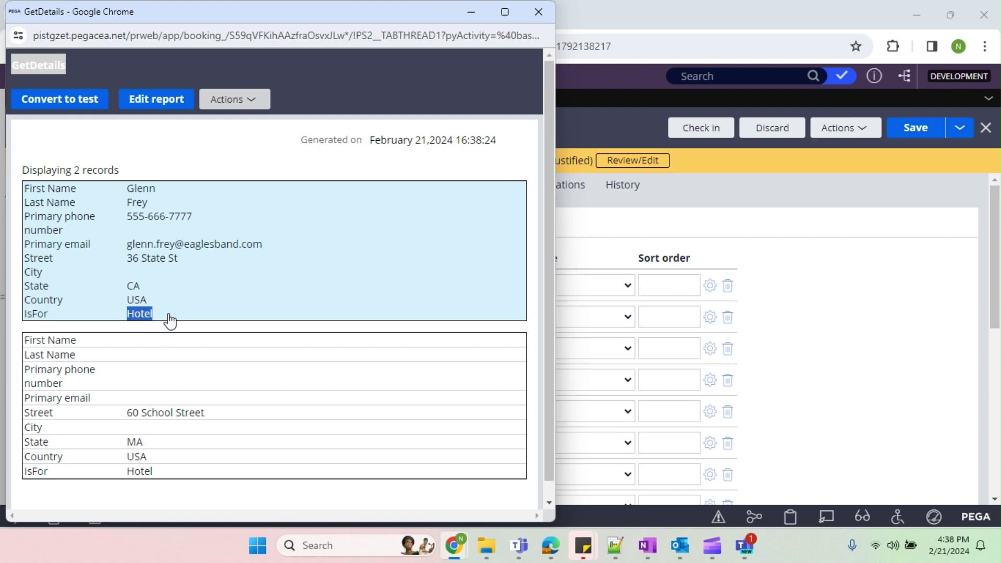
pyautogui.click(538, 12)
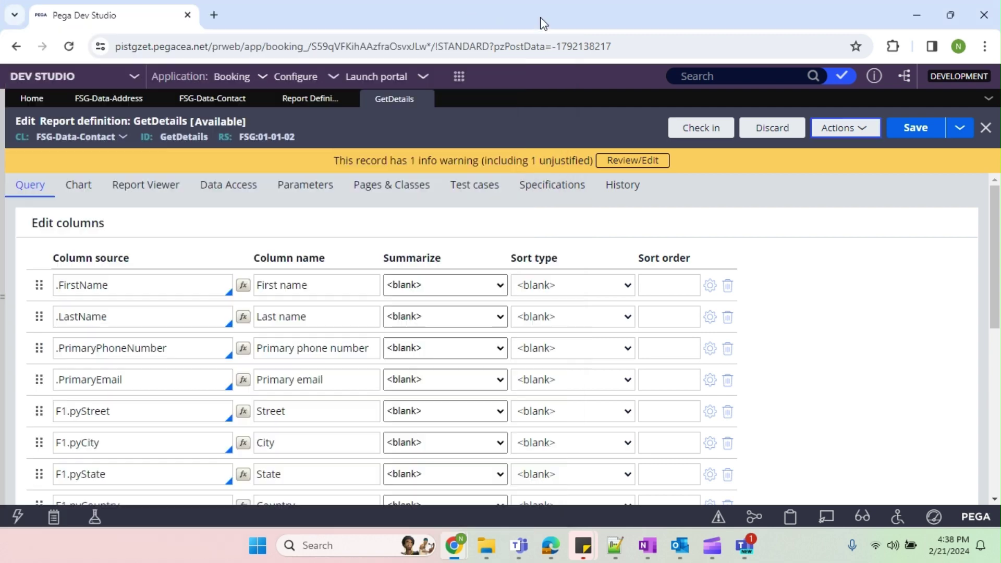
# Open the Hotel data type's records through the Data types explorer.
pyautogui.click(5, 240)
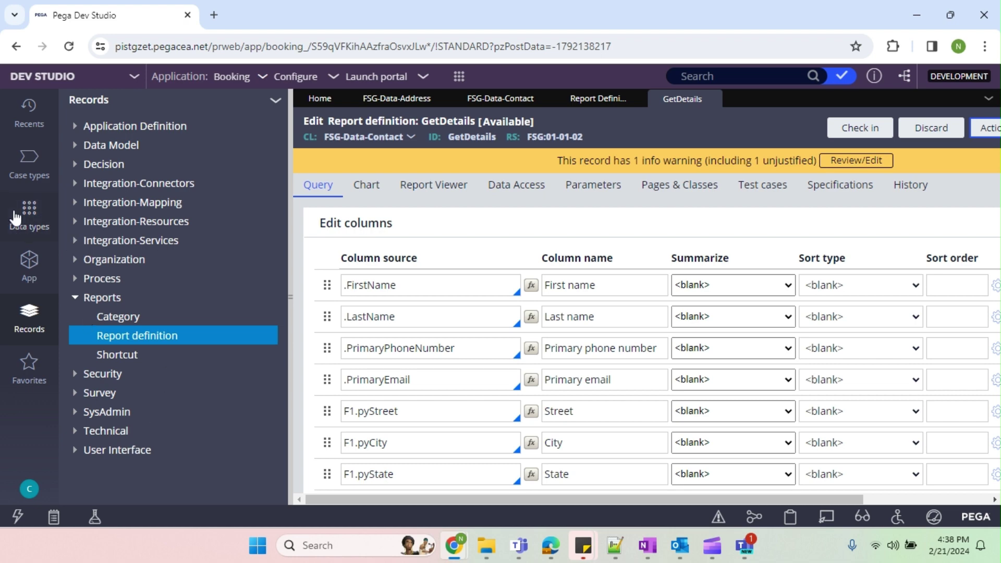
pyautogui.click(29, 213)
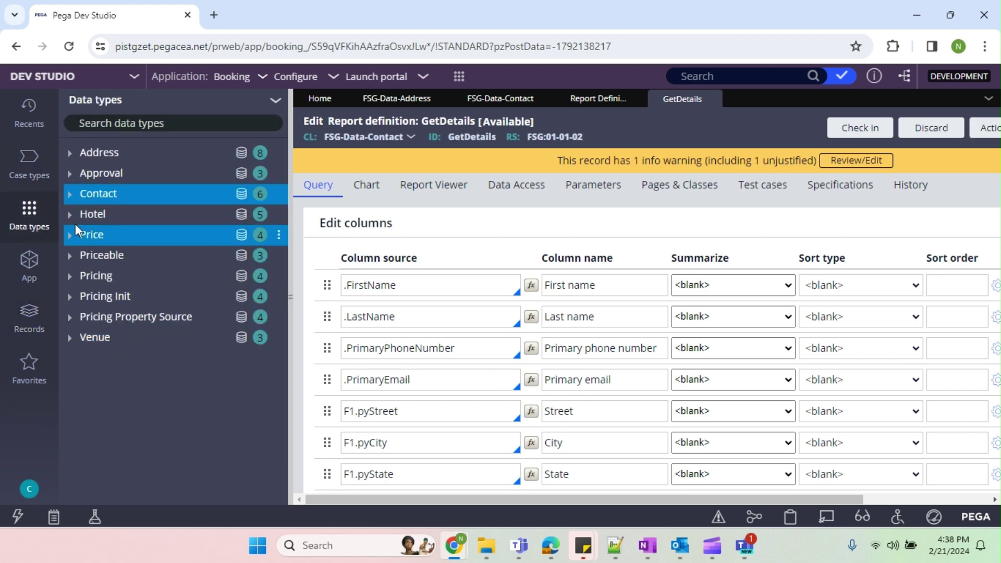
pyautogui.click(91, 216)
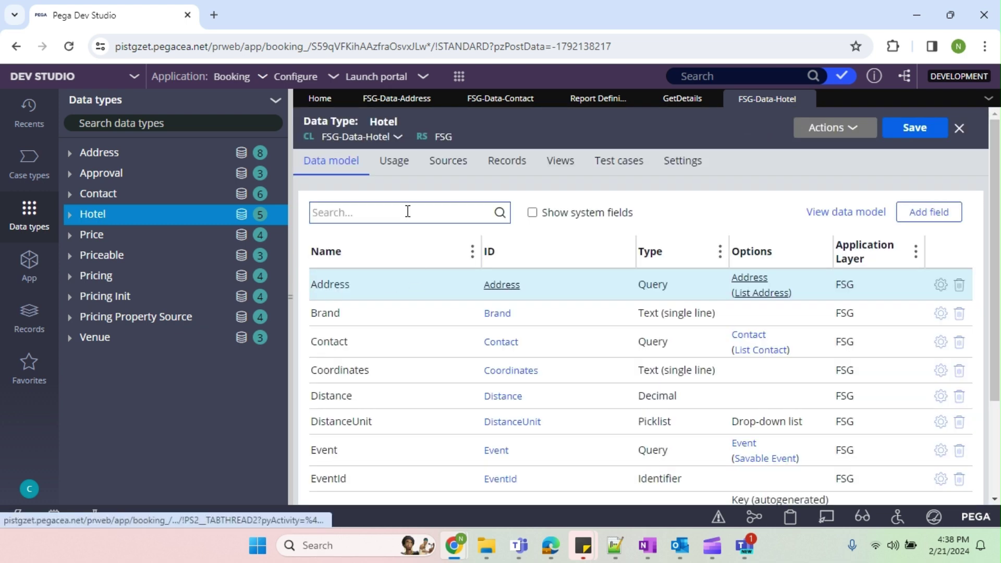
pyautogui.click(452, 165)
pyautogui.click(500, 163)
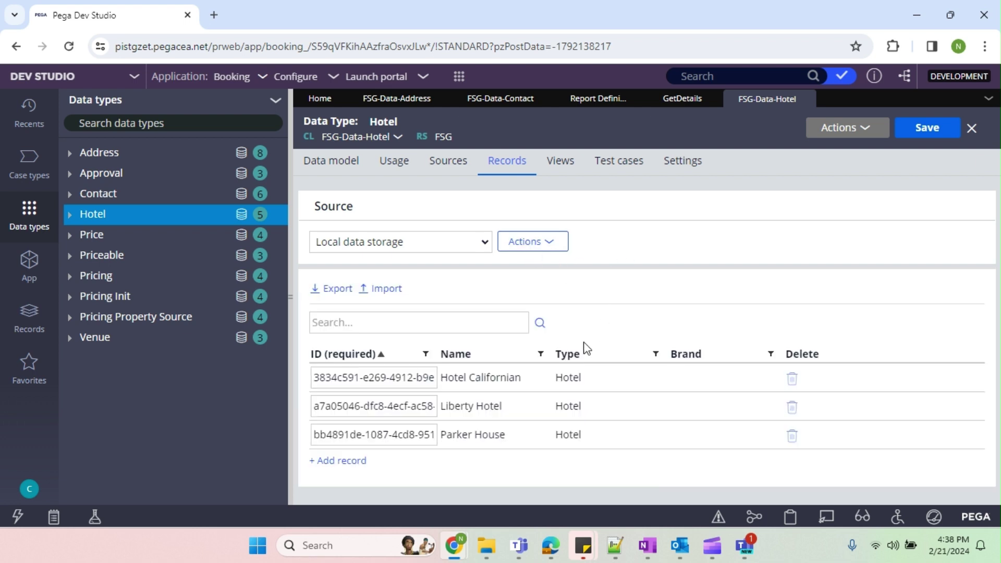
# Sort the three hotels by Name and collapse the data types side panel.
pyautogui.doubleClick(567, 383)
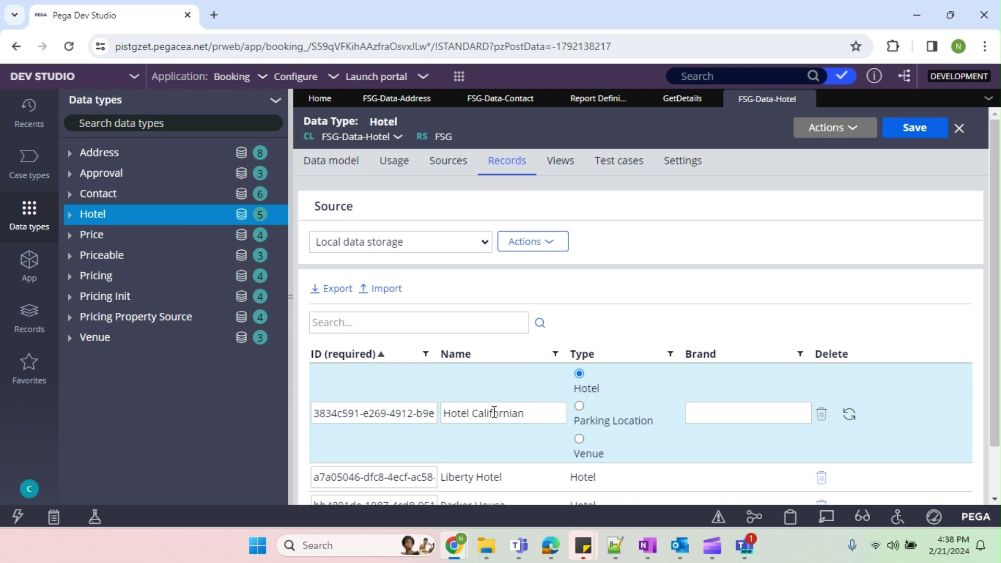
pyautogui.scroll(-1, 493, 413)
pyautogui.moveTo(528, 355); pyautogui.dragTo(440, 358)
pyautogui.click(515, 361)
pyautogui.scroll(1, 515, 361)
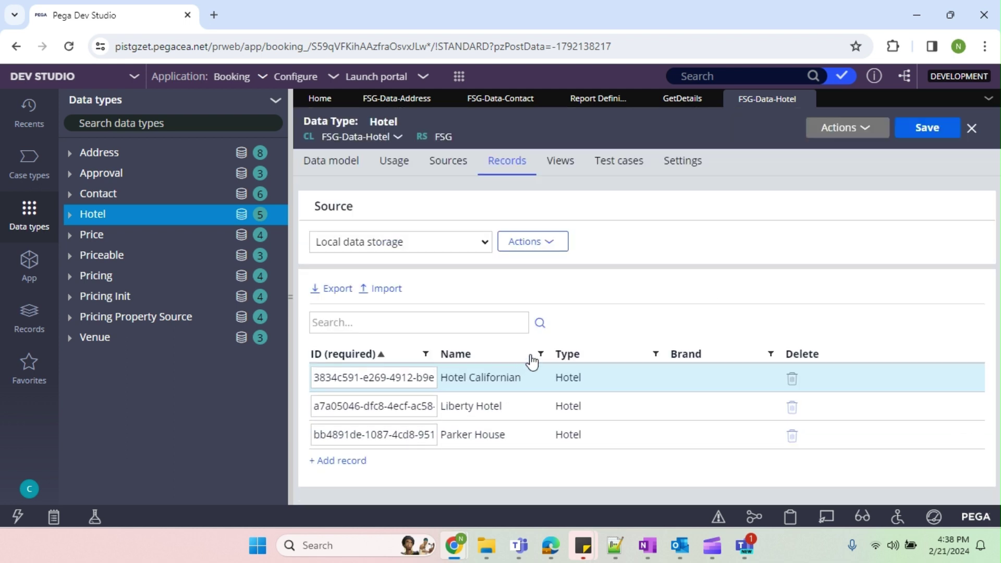
pyautogui.click(524, 355)
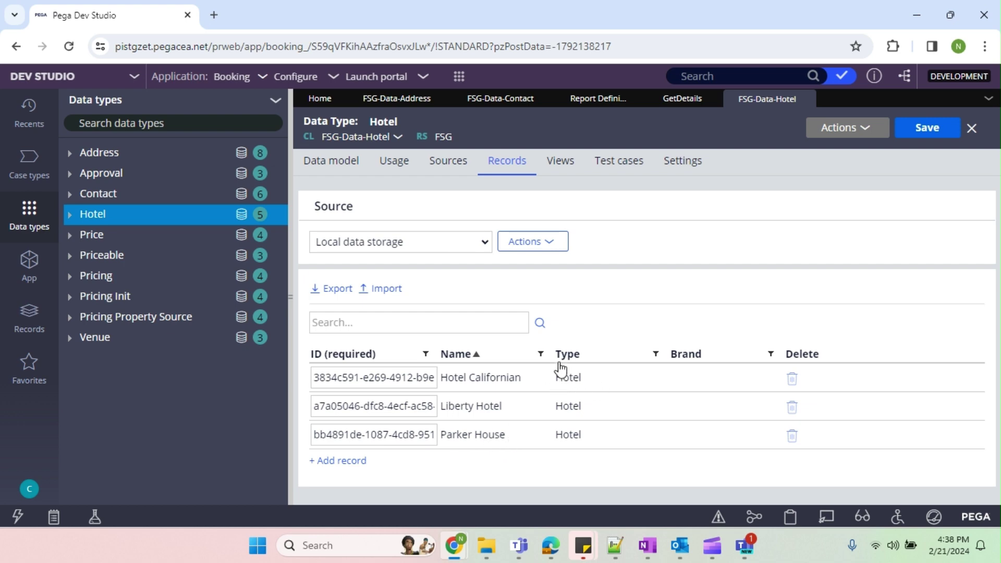
pyautogui.moveTo(293, 300); pyautogui.dragTo(292, 302)
pyautogui.click(293, 300)
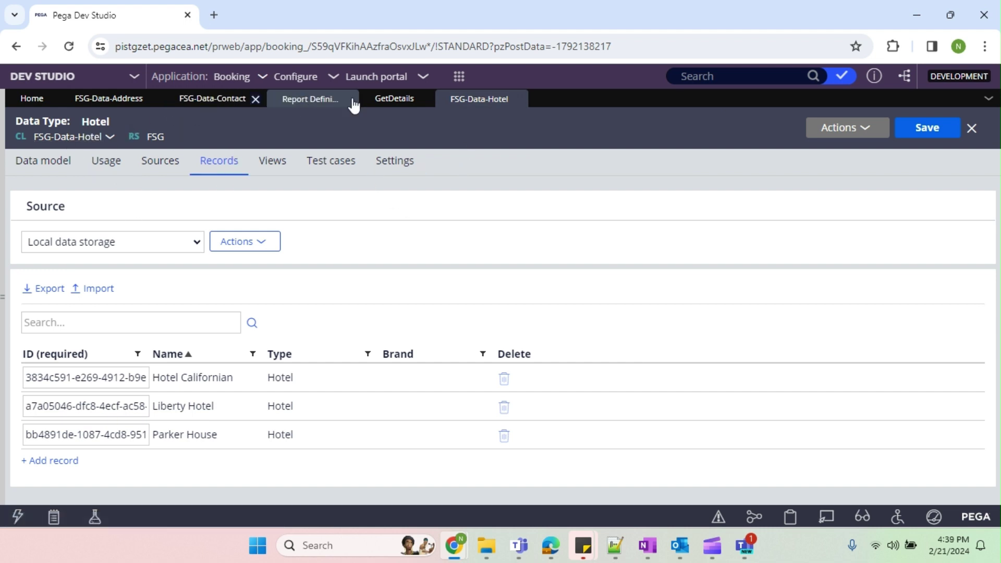
# Go to GetDetails' class join settings and add a new join row.
pyautogui.click(389, 101)
pyautogui.click(303, 191)
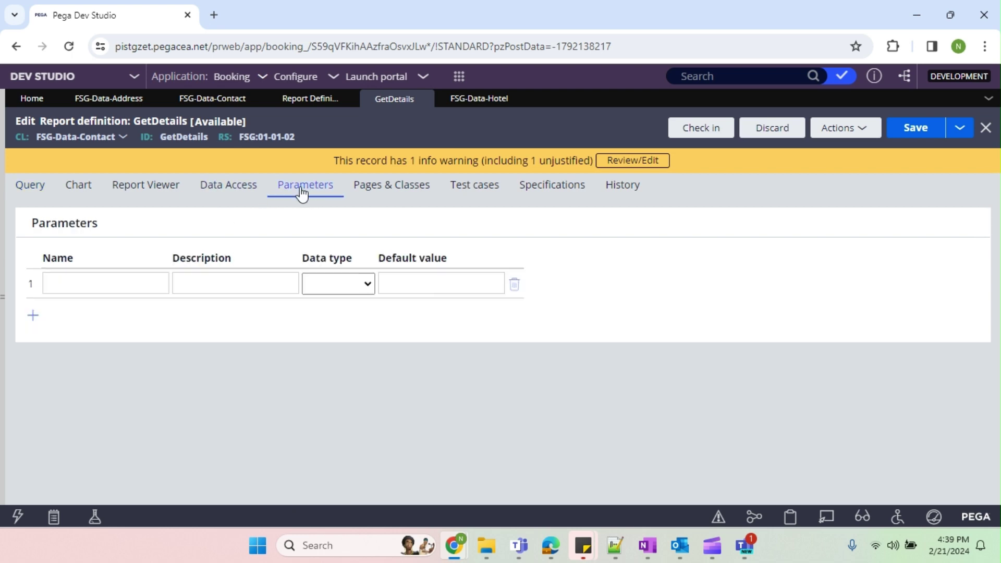
pyautogui.click(215, 192)
pyautogui.click(72, 312)
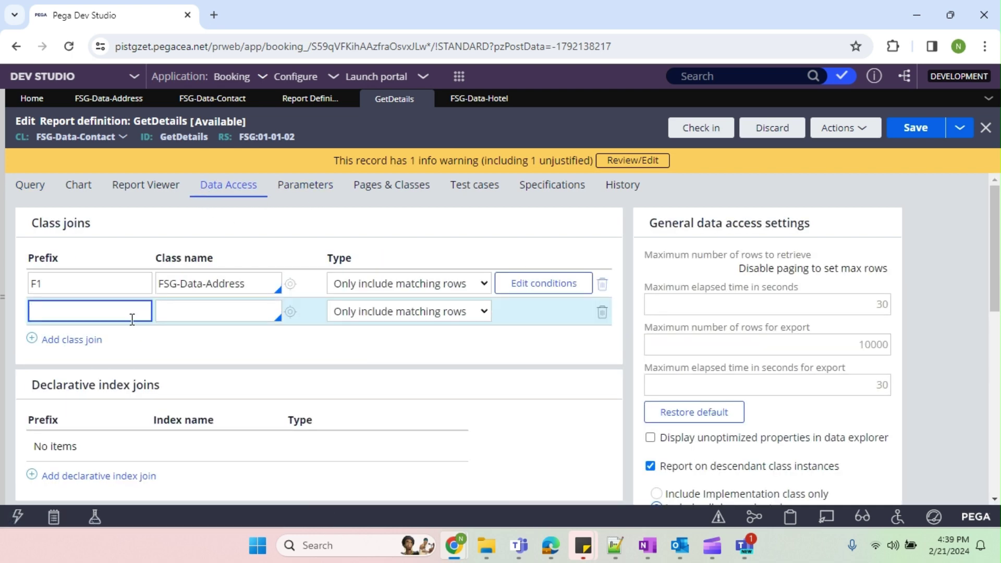
pyautogui.write('F2')
# Set FSG-Data-Hotel as the F2 join class, remove the empty extra row, and open its conditions.
pyautogui.click(234, 310)
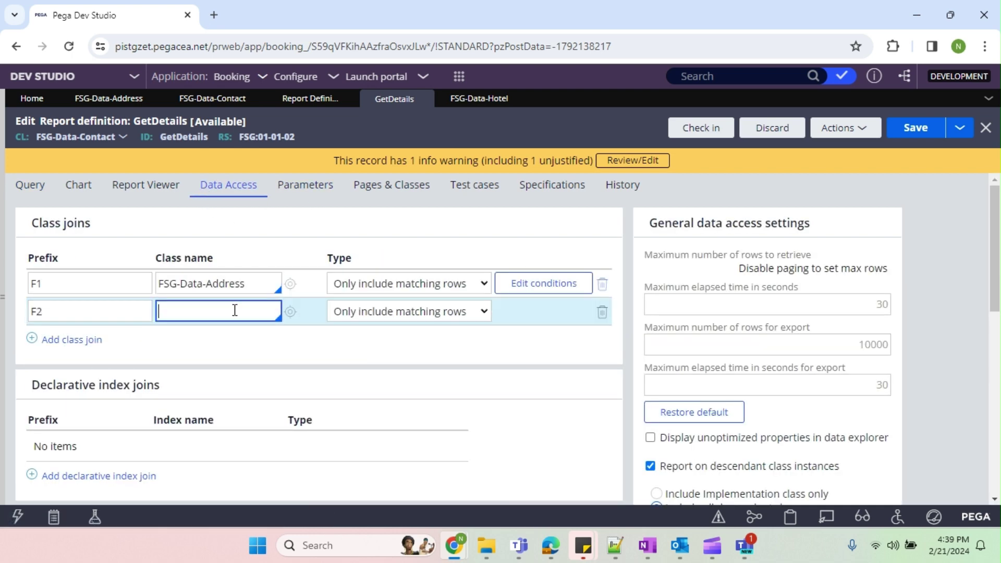
pyautogui.write('FSG-data')
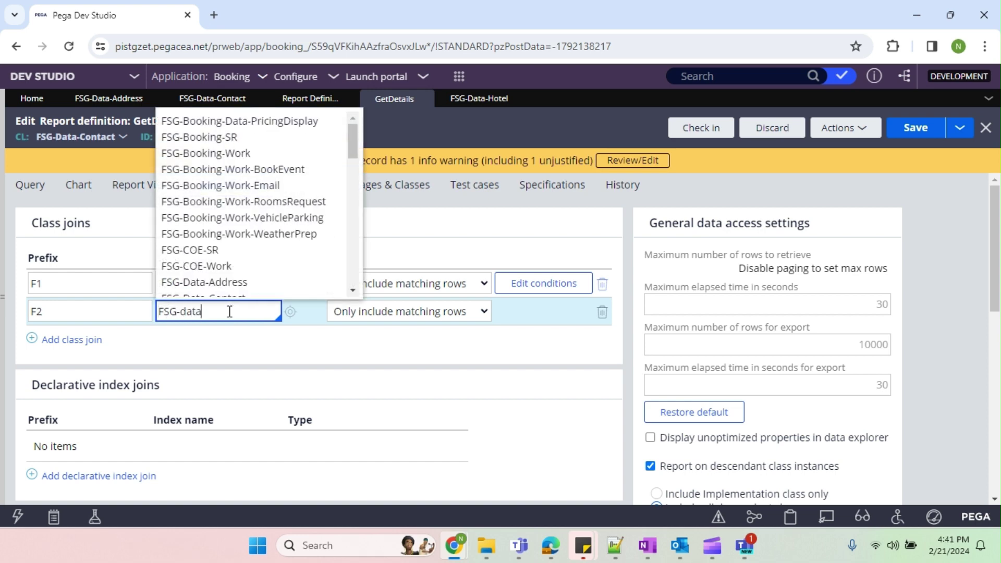
pyautogui.press('Down')
pyautogui.press('Down')
pyautogui.press('Down')
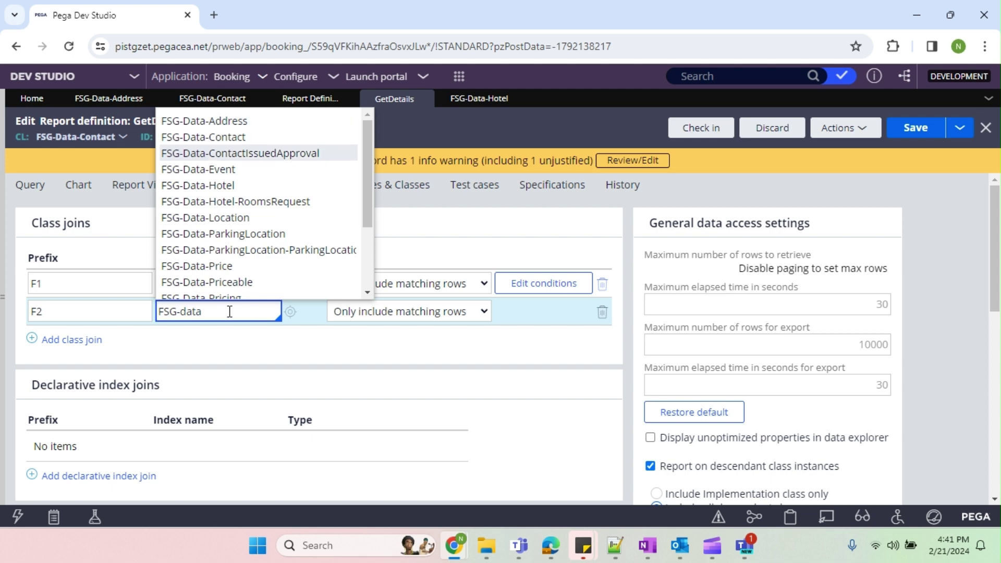
pyautogui.press('Down')
pyautogui.press('Down')
pyautogui.press('Down')
pyautogui.press('Up')
pyautogui.press('Return')
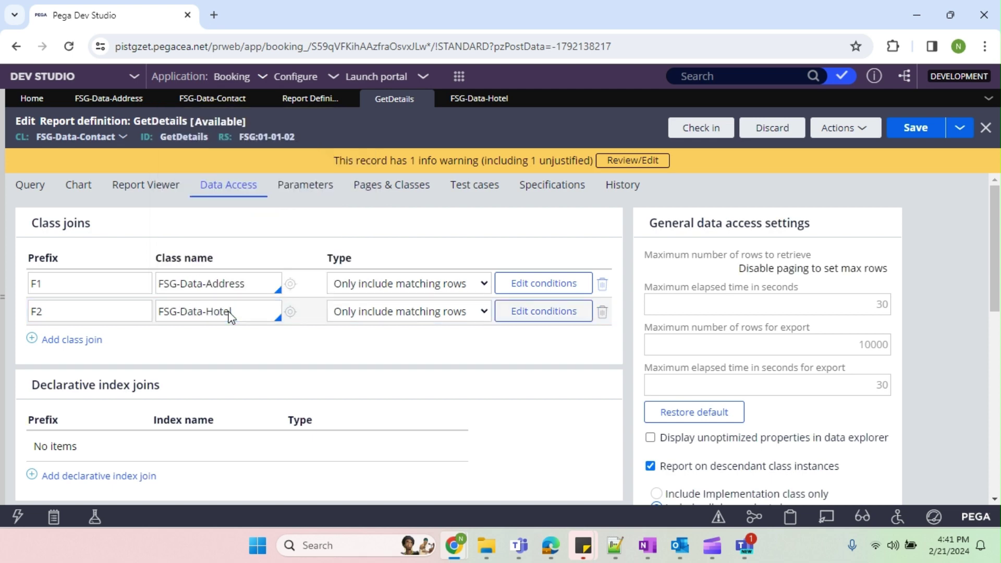
pyautogui.press('Return')
pyautogui.click(600, 341)
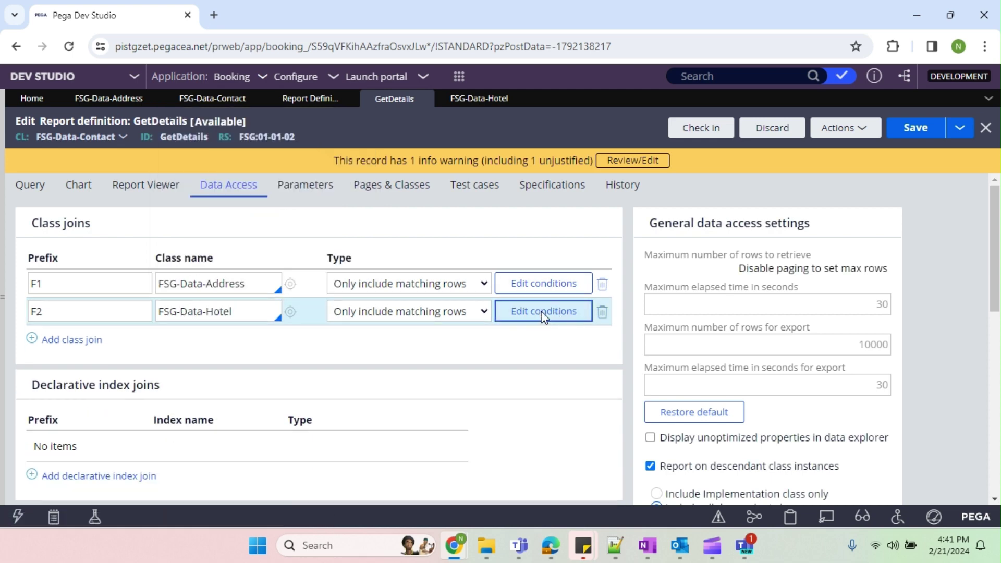
pyautogui.click(544, 311)
# Set the Hotel join condition's column to F2.Type after checking the Hotel records' fields.
pyautogui.click(414, 321)
pyautogui.write('F2.')
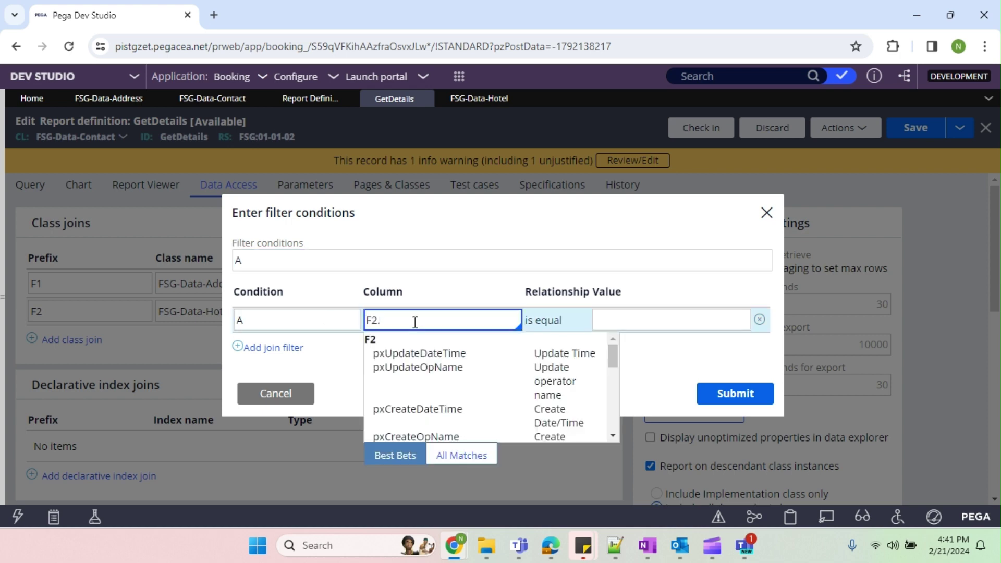
pyautogui.click(475, 100)
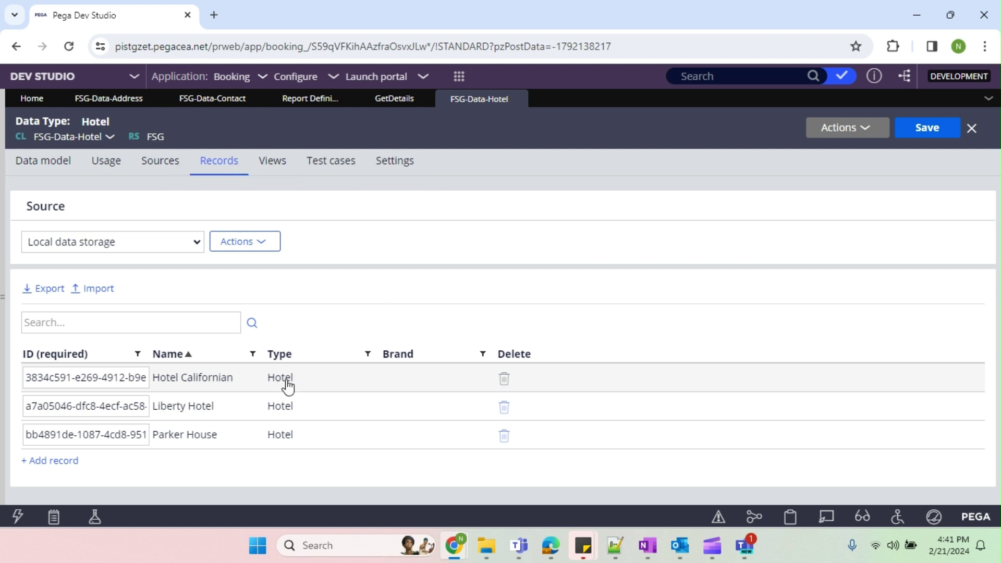
pyautogui.click(394, 107)
pyautogui.click(405, 323)
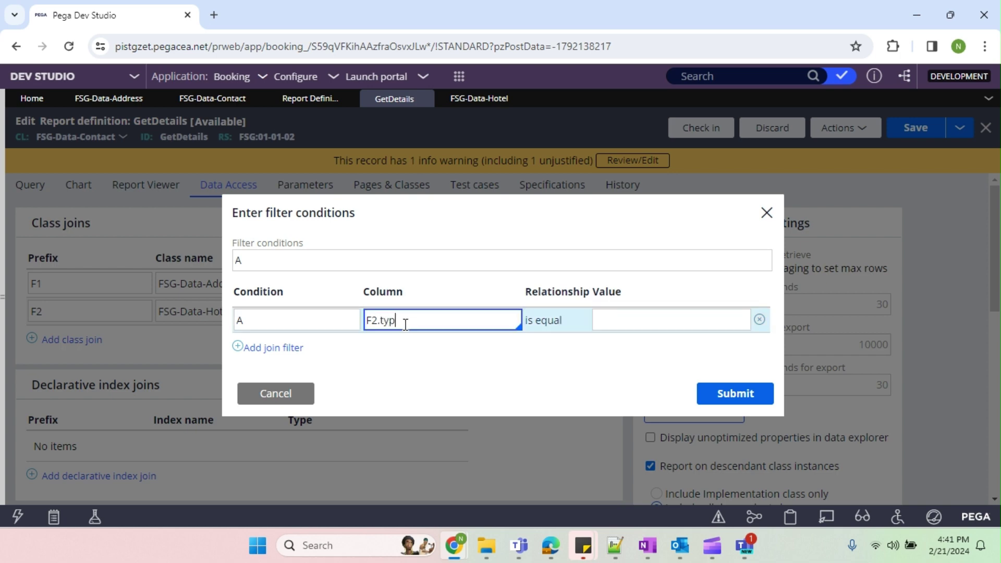
pyautogui.press('Return')
pyautogui.click(657, 321)
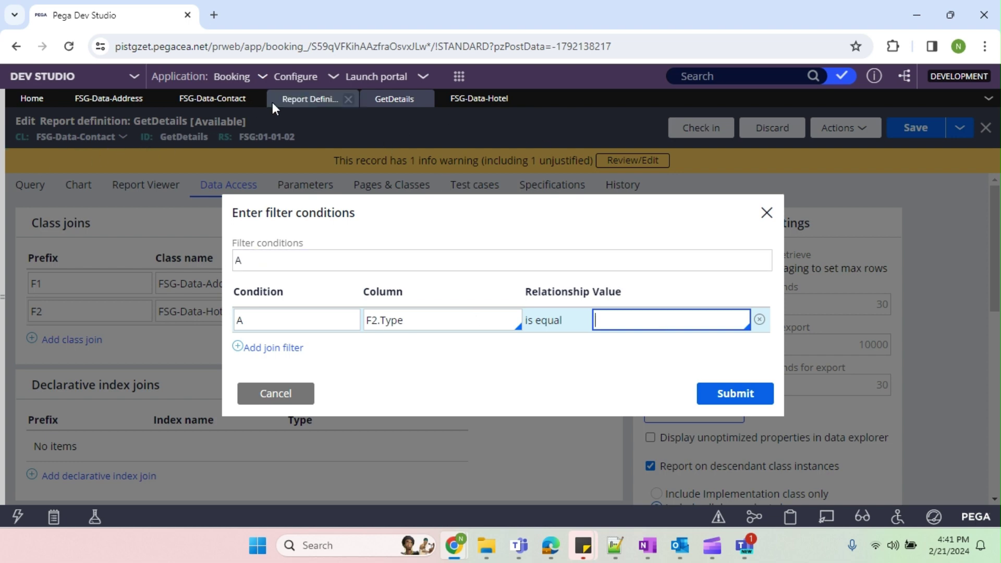
# Review the Contact, Address and Hotel records, then set the comparison value to F1.IsFor and submit.
pyautogui.click(196, 105)
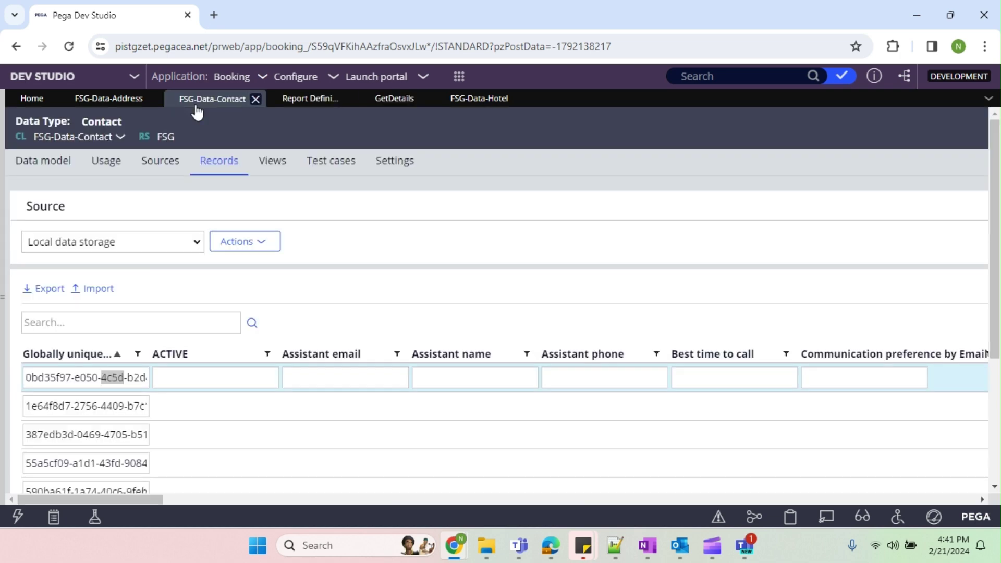
pyautogui.click(110, 100)
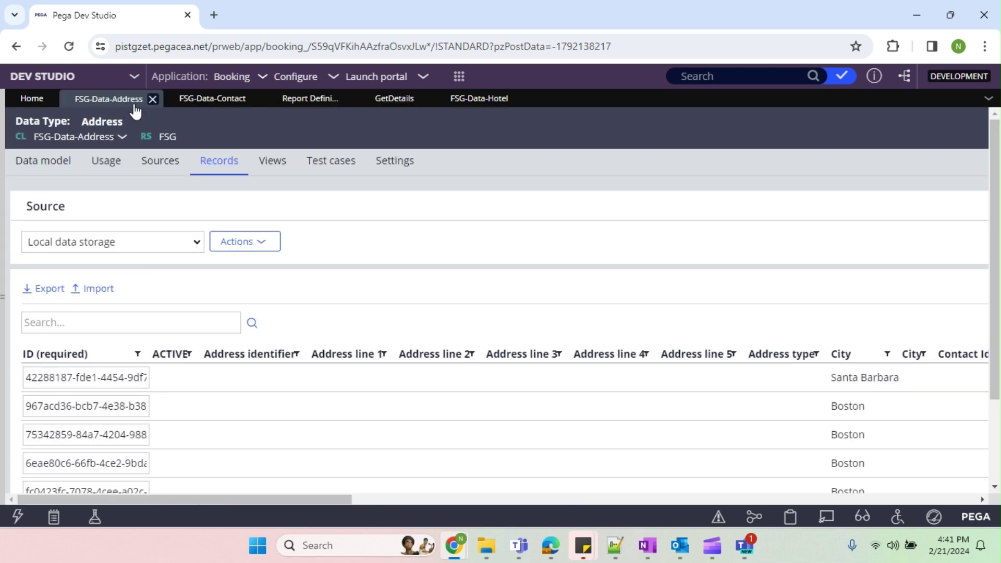
pyautogui.click(472, 101)
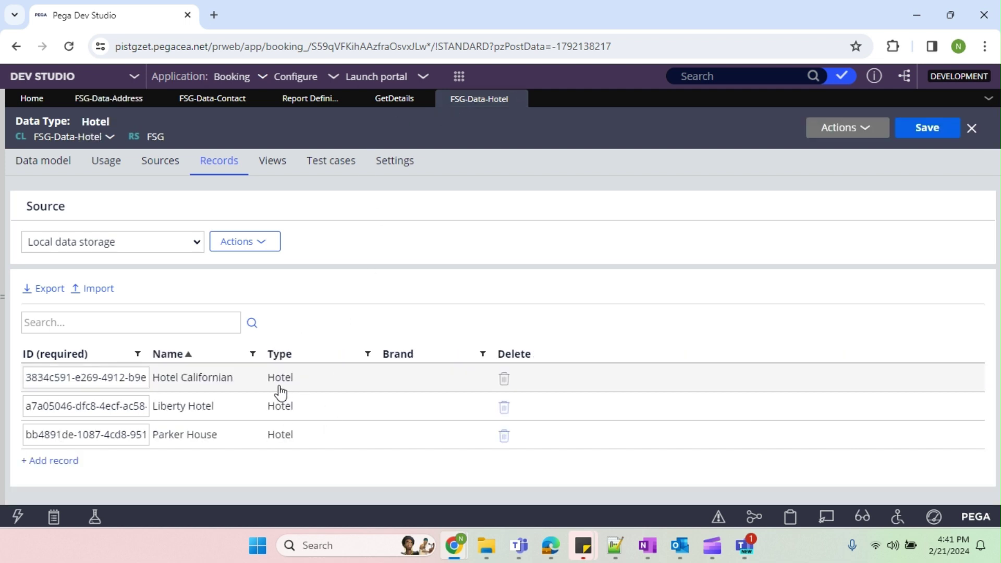
pyautogui.click(197, 101)
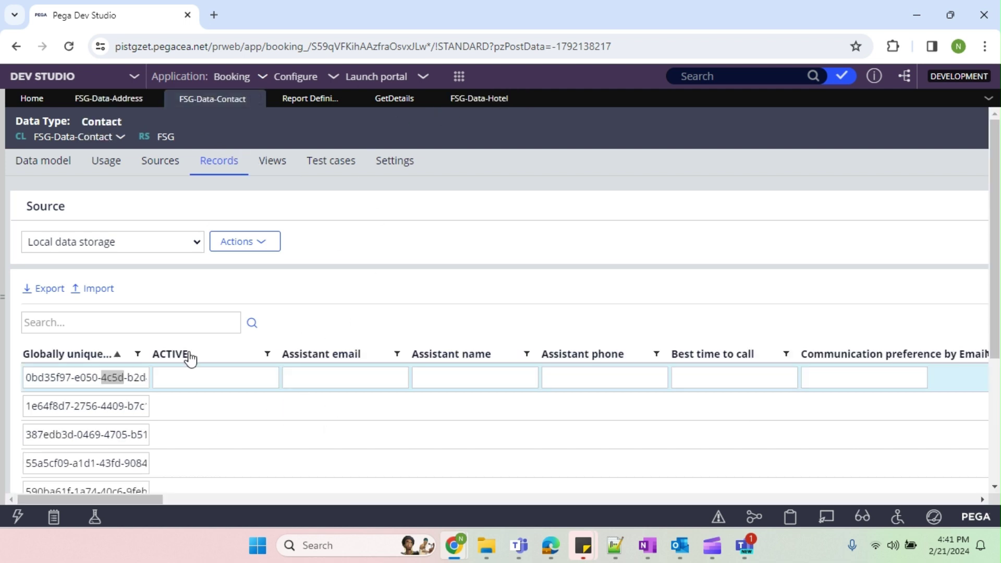
pyautogui.click(382, 103)
pyautogui.click(314, 105)
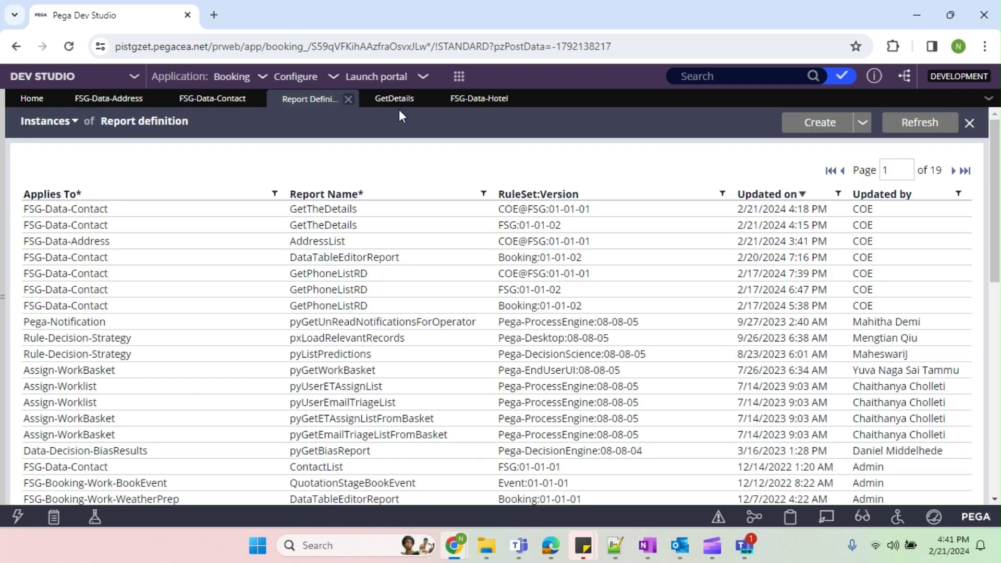
pyautogui.click(381, 105)
pyautogui.click(639, 327)
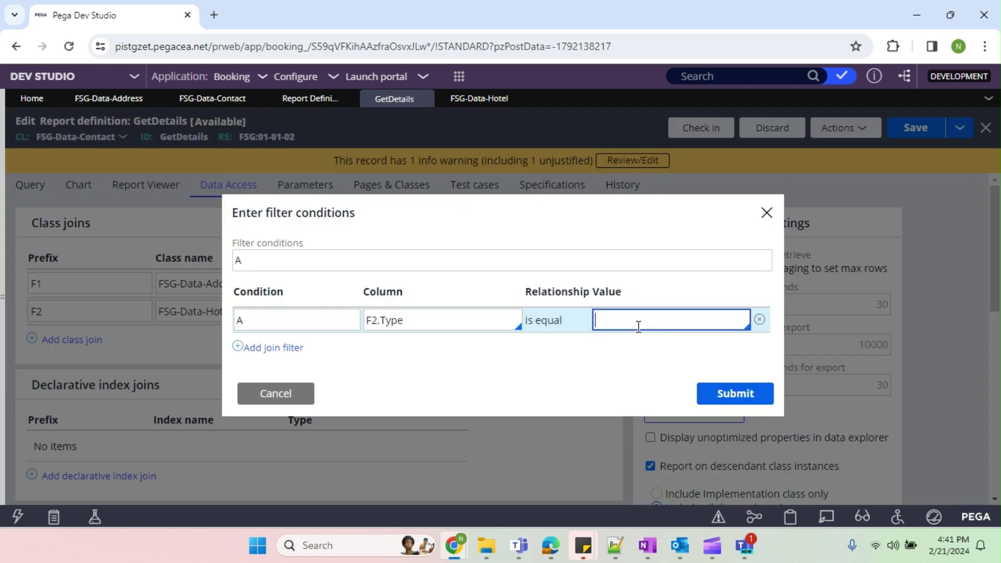
pyautogui.write('F1.i')
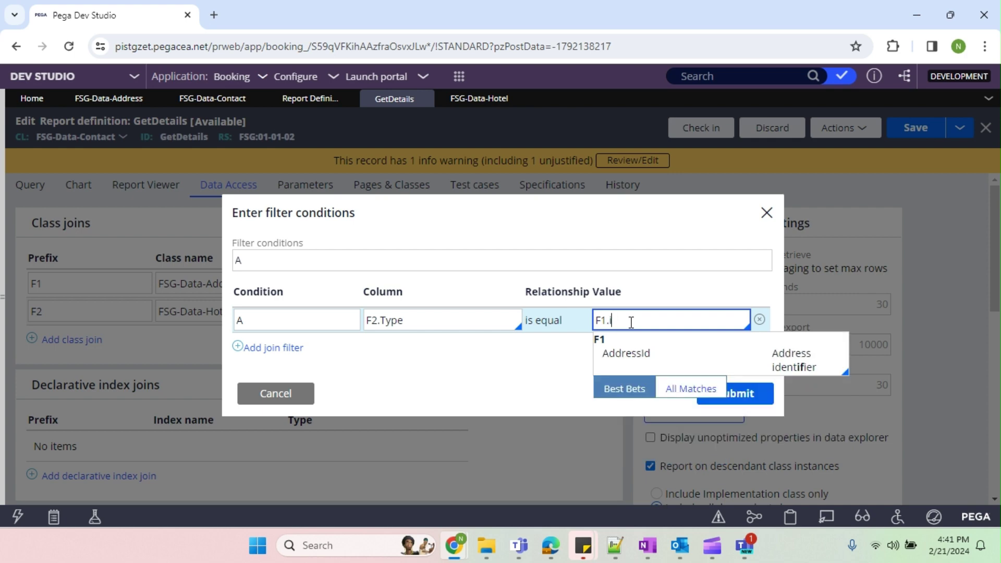
pyautogui.write('s')
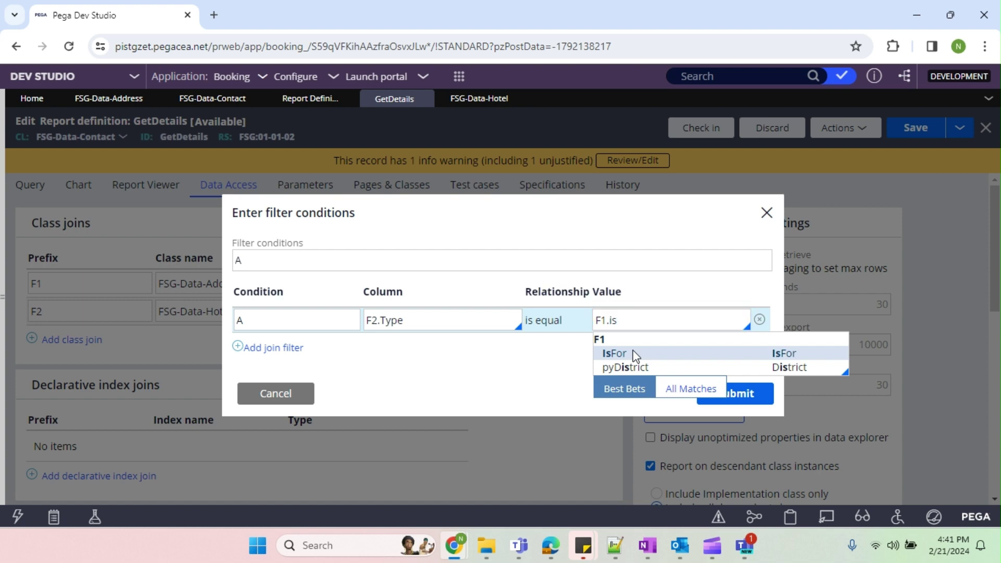
pyautogui.click(634, 353)
pyautogui.click(742, 404)
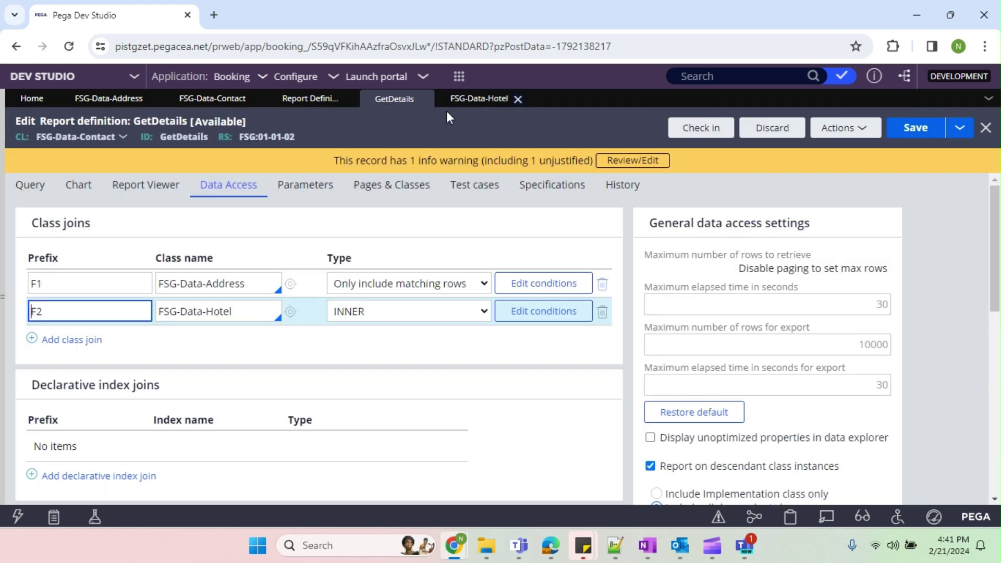
# Look over the Contact and Address records, then go back to GetDetails.
pyautogui.click(226, 110)
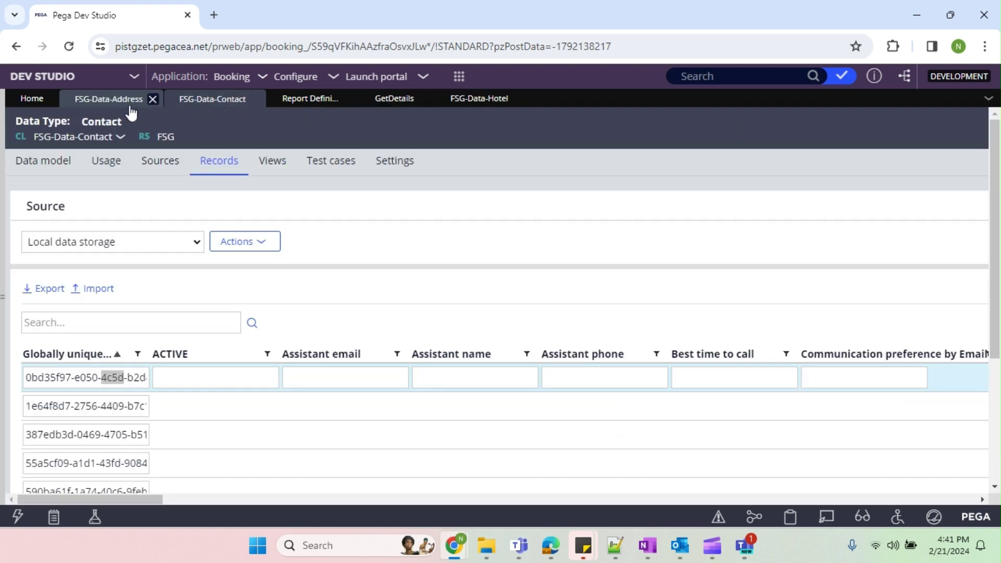
pyautogui.click(117, 104)
pyautogui.moveTo(322, 501); pyautogui.dragTo(946, 501)
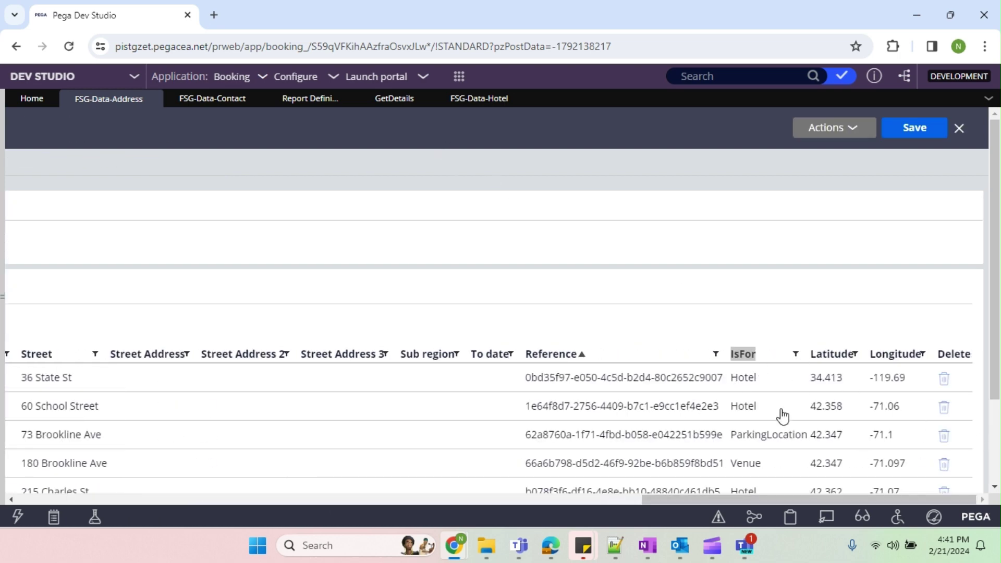
pyautogui.click(395, 100)
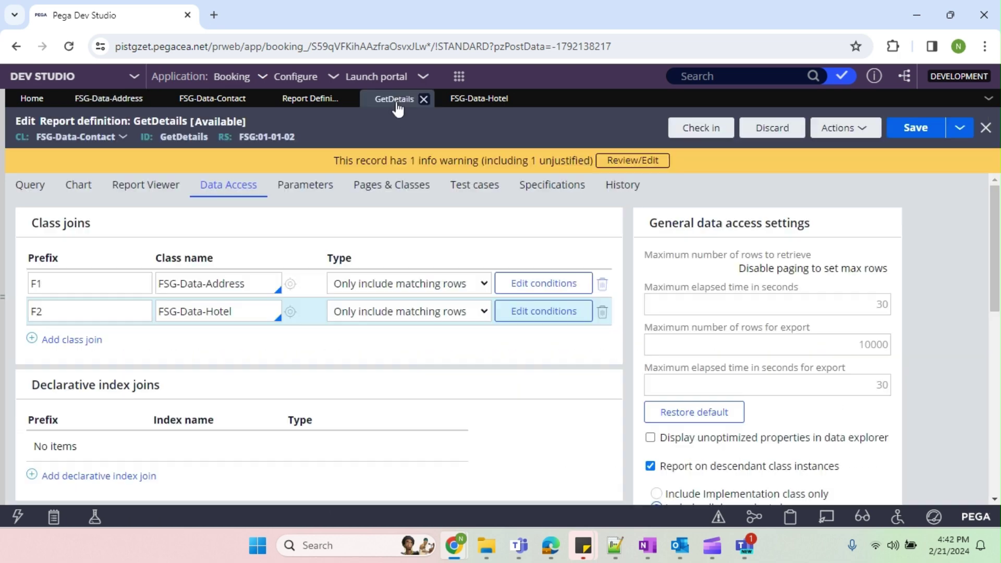
# Review the Hotel join's F1.IsFor condition, close the conditions and save the report.
pyautogui.click(533, 313)
pyautogui.click(615, 321)
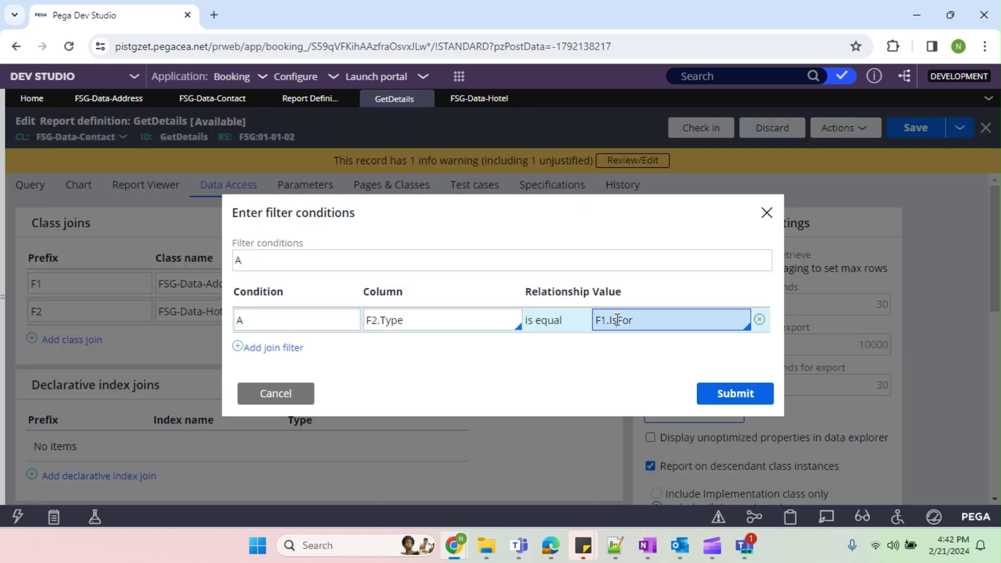
pyautogui.click(732, 393)
pyautogui.click(929, 130)
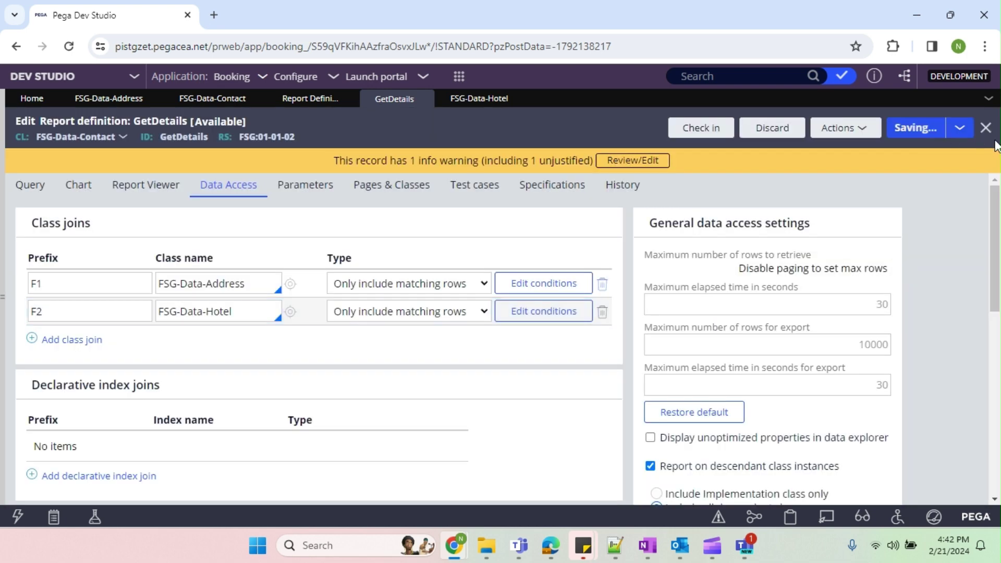
# Start a new F2 column, check the Hotel and Address records, then clear the partial entry.
pyautogui.click(30, 185)
pyautogui.scroll(-2, 133, 389)
pyautogui.scroll(-3, 96, 382)
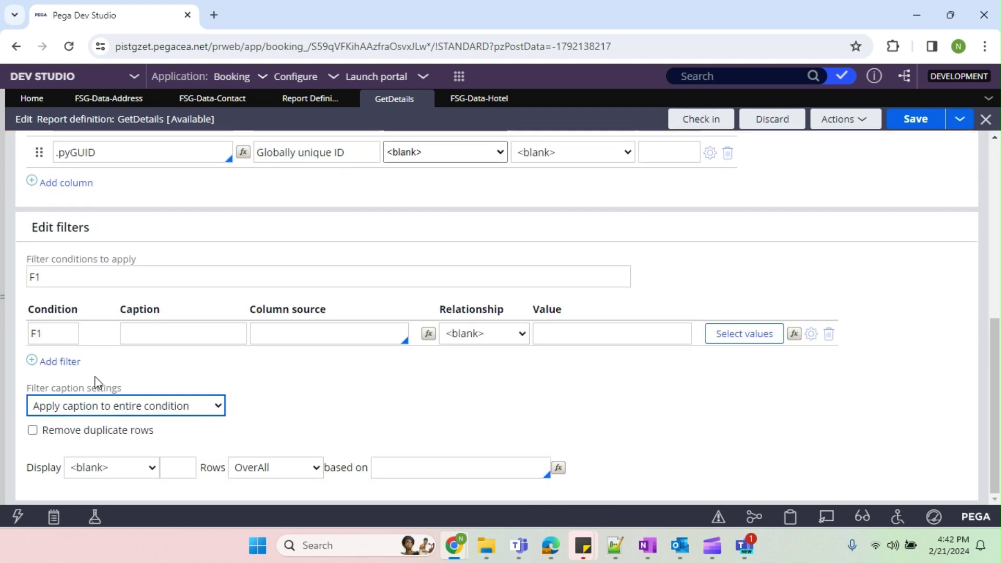
pyautogui.click(74, 183)
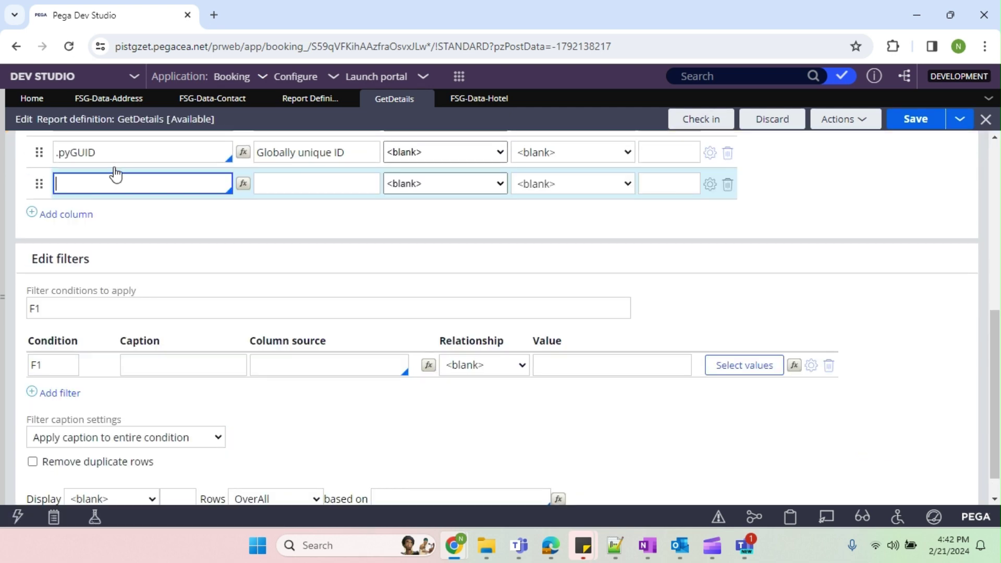
pyautogui.write('2')
pyautogui.press('BackSpace')
pyautogui.click(474, 98)
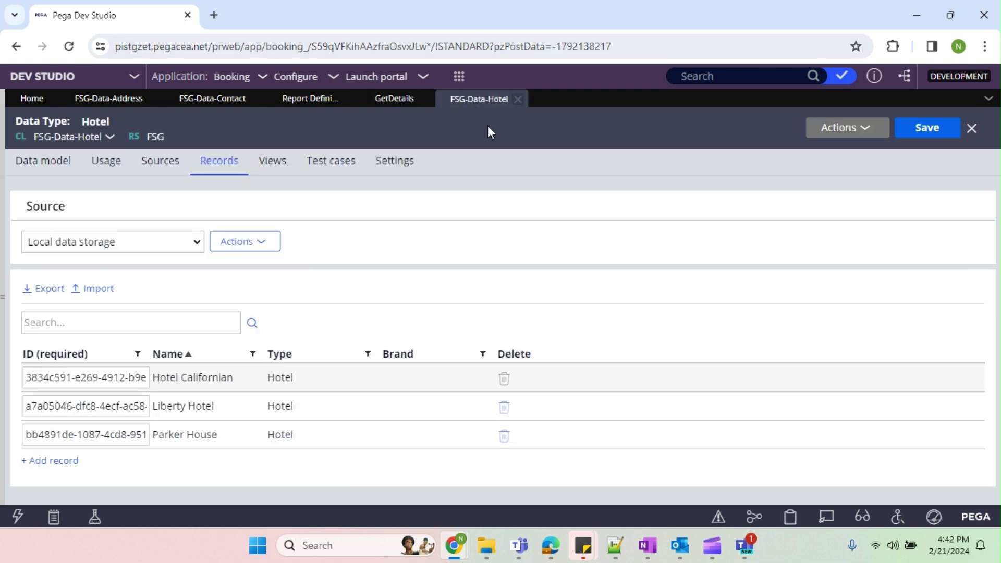
pyautogui.click(110, 98)
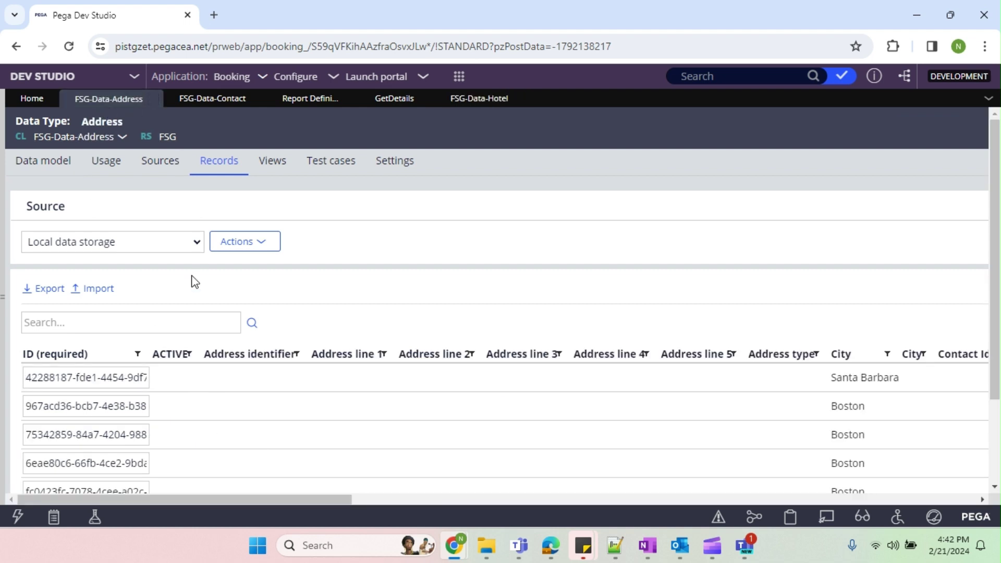
pyautogui.click(395, 99)
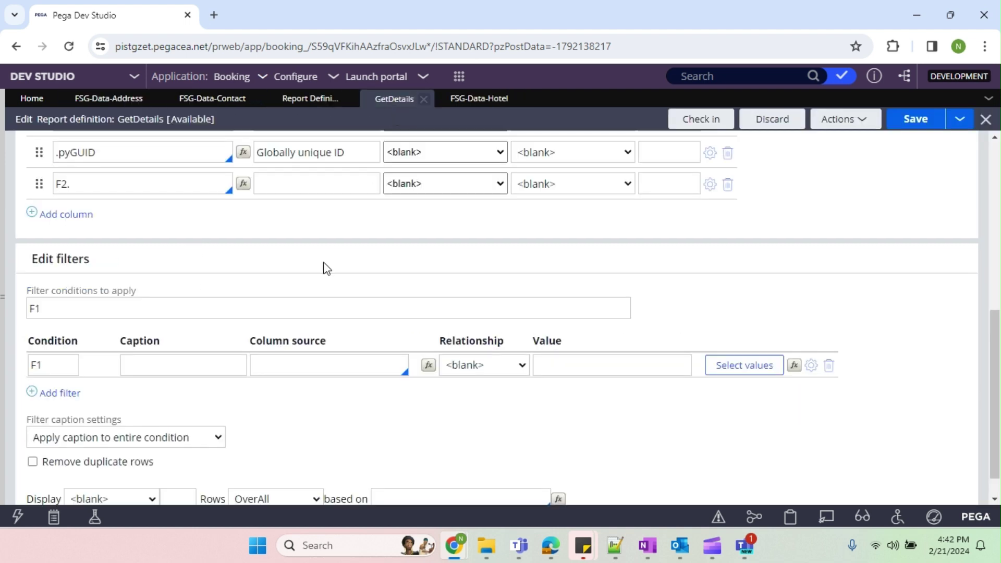
pyautogui.click(119, 180)
pyautogui.hotkey('ctrl', 'a')
pyautogui.press('BackSpace')
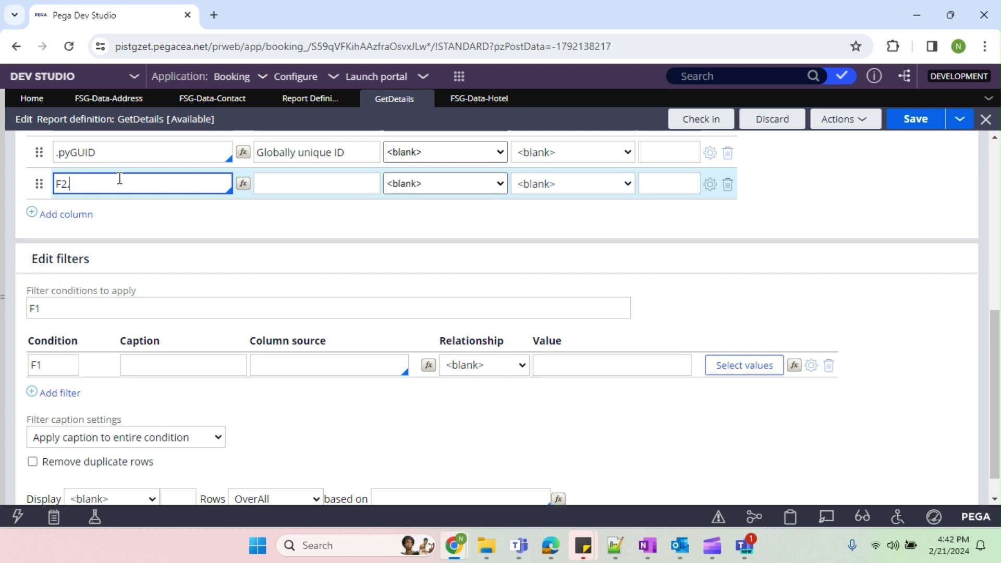
pyautogui.scroll(3, 104, 207)
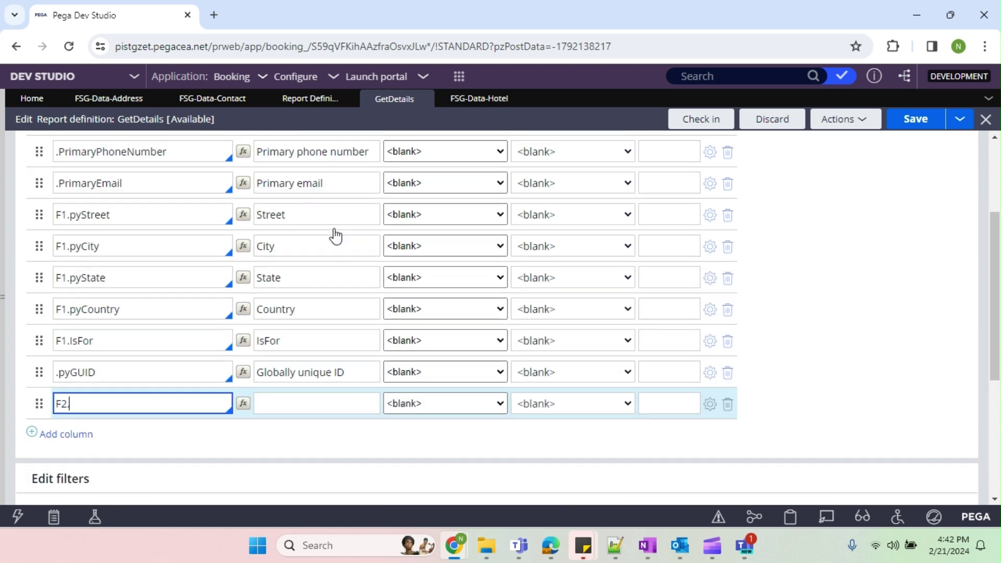
# Delete the unfinished F2 column and the Globally unique ID column, then save GetDetails.
pyautogui.click(726, 402)
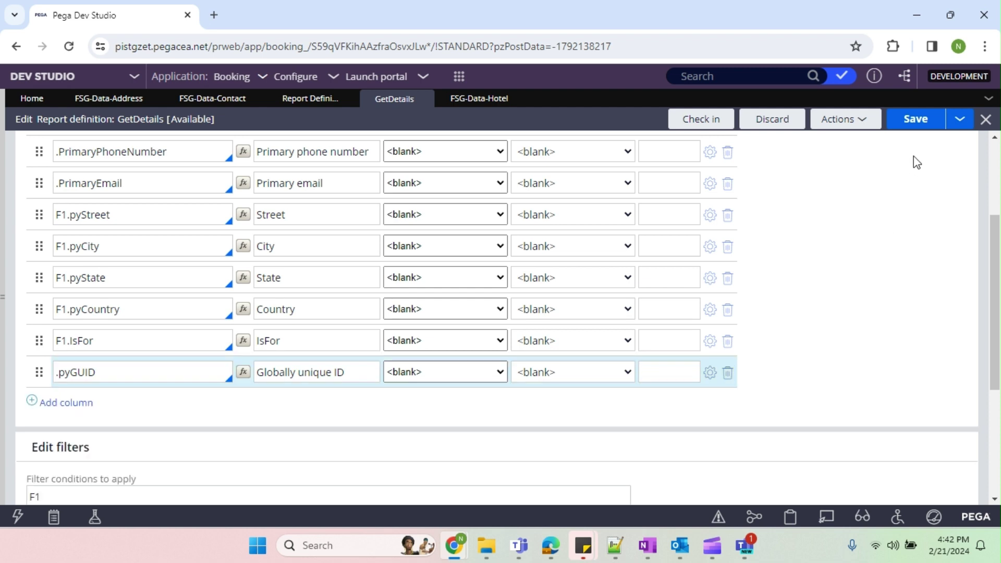
pyautogui.click(727, 372)
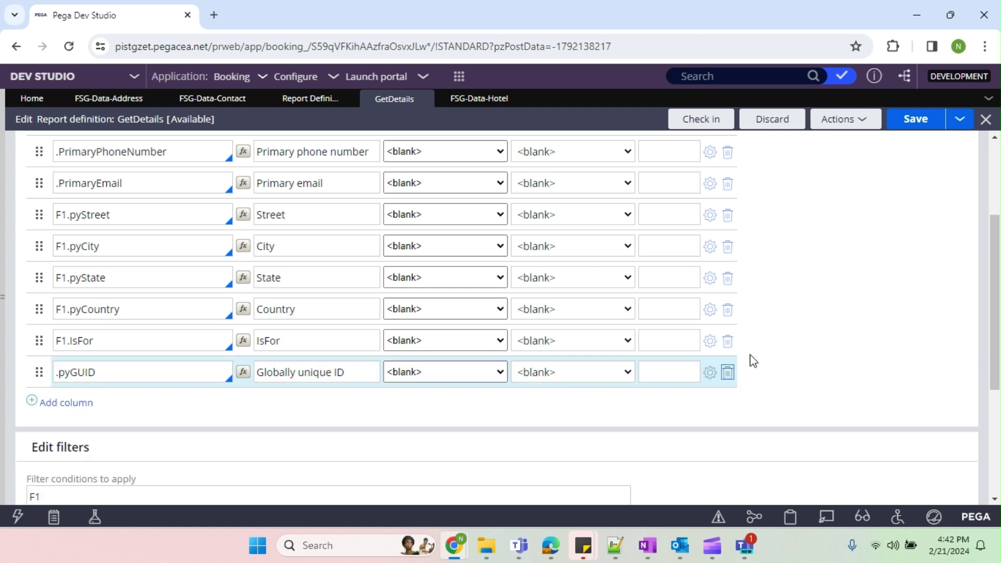
pyautogui.click(908, 121)
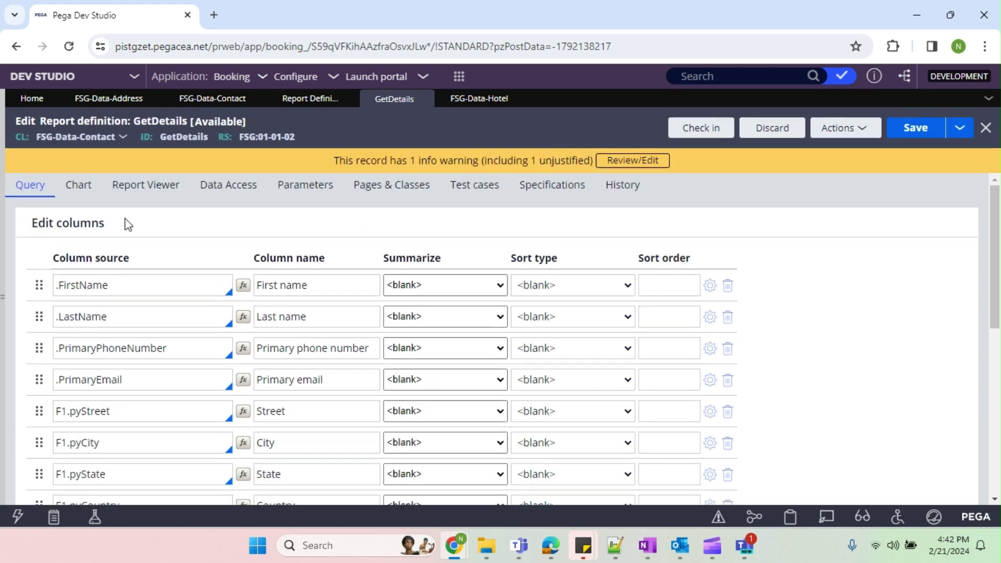
# Confirm the Hotel join condition F2.Type equals F1.IsFor in Data Access and save.
pyautogui.click(228, 187)
pyautogui.click(571, 311)
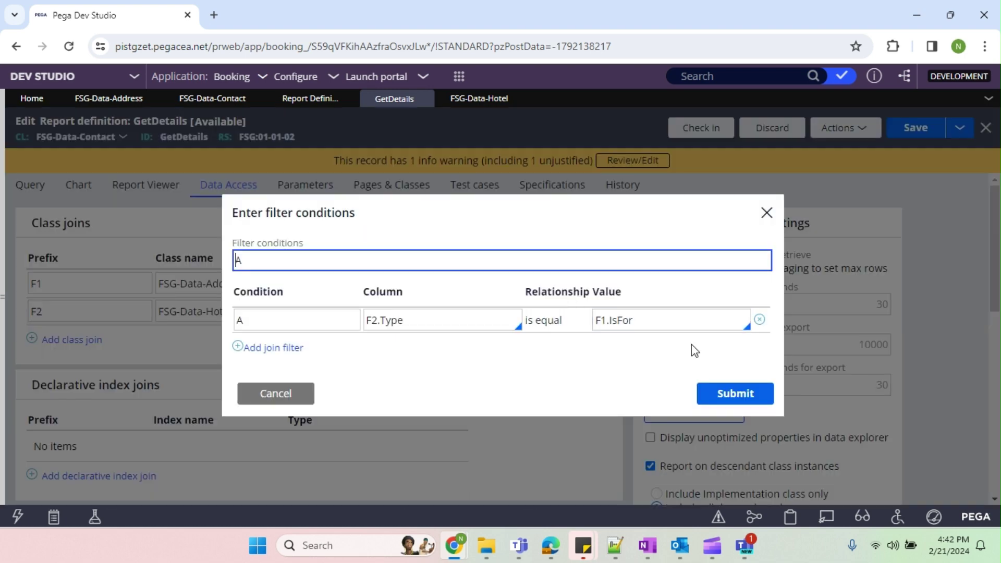
pyautogui.click(728, 393)
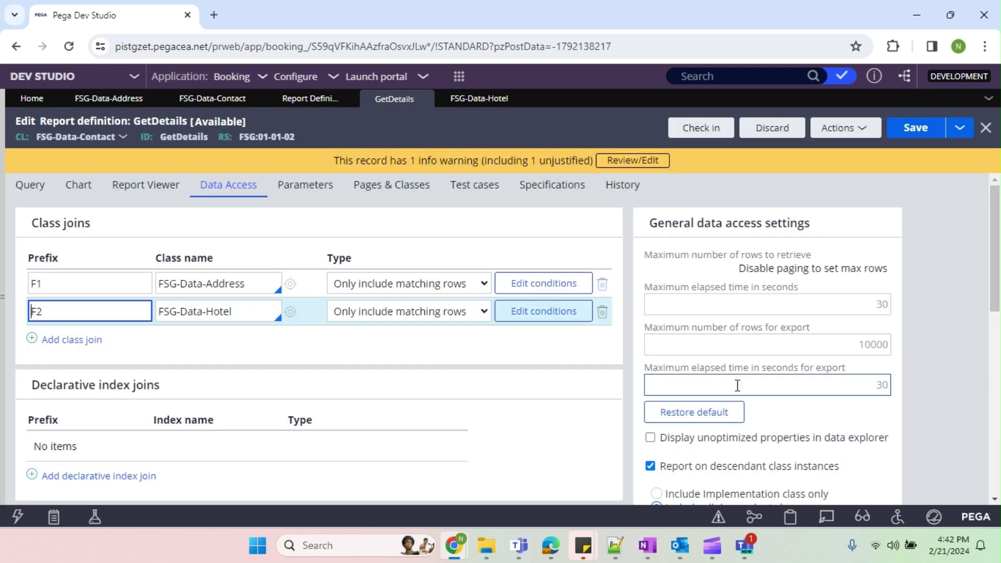
pyautogui.click(914, 127)
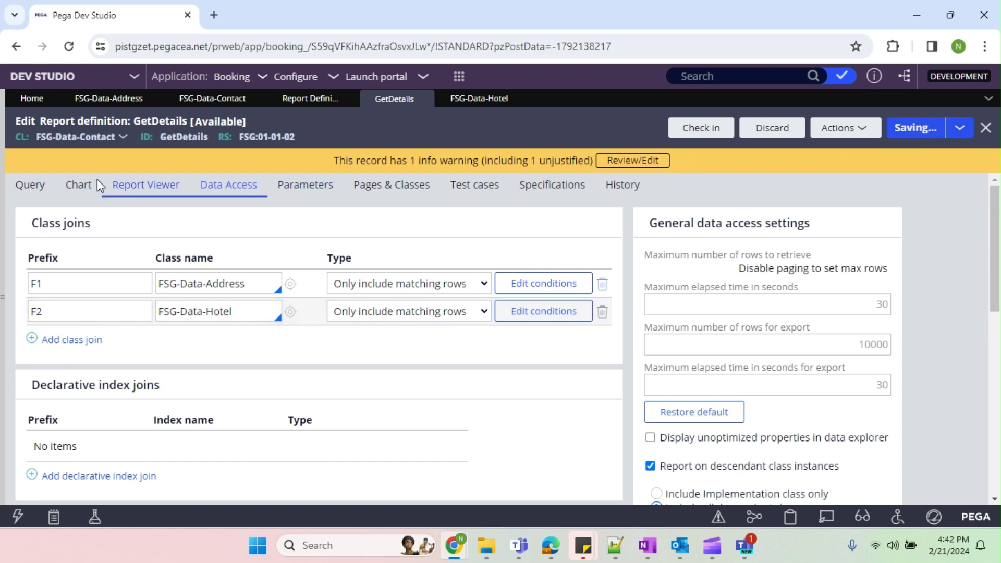
# Check in GetDetails with a check-in comment.
pyautogui.click(699, 129)
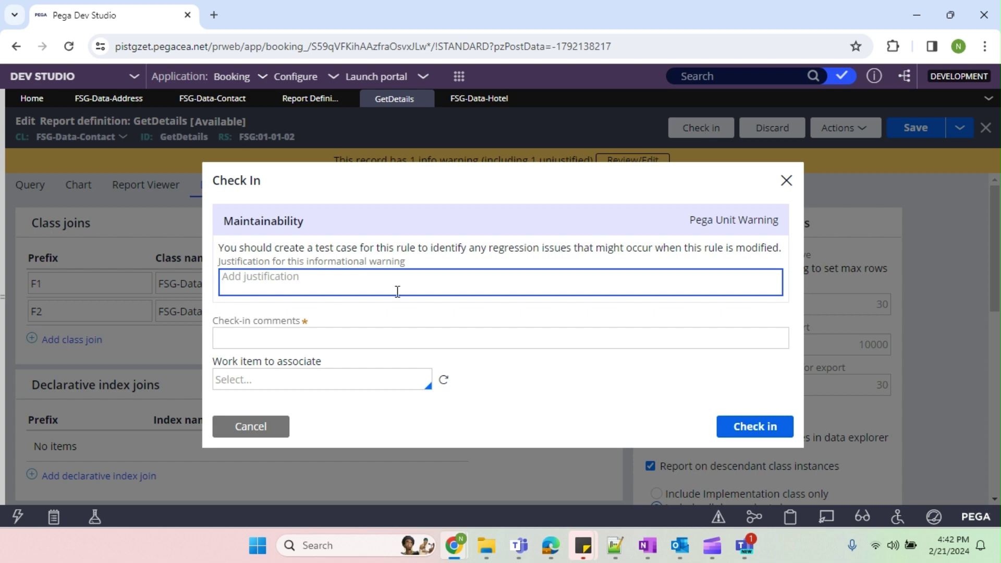
pyautogui.click(367, 338)
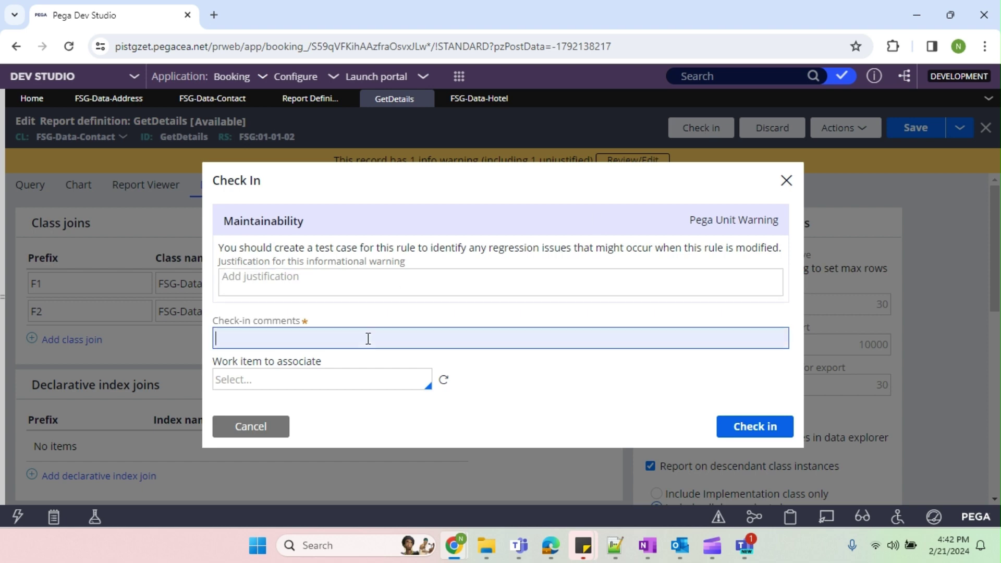
pyautogui.write('wip')
pyautogui.press('Return')
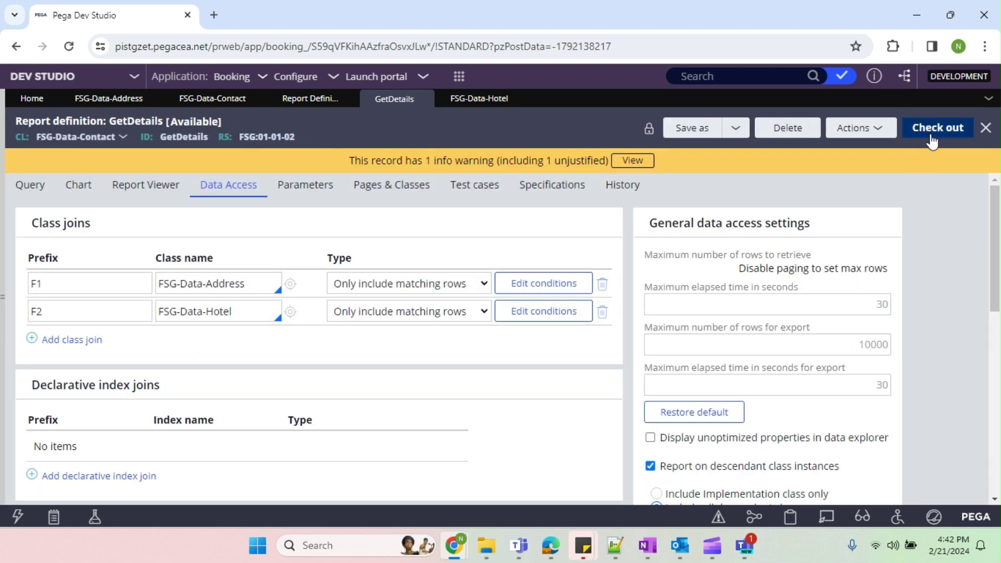
# Check out GetDetails, add an F2.Name column after F1.IsFor, and save.
pyautogui.click(933, 128)
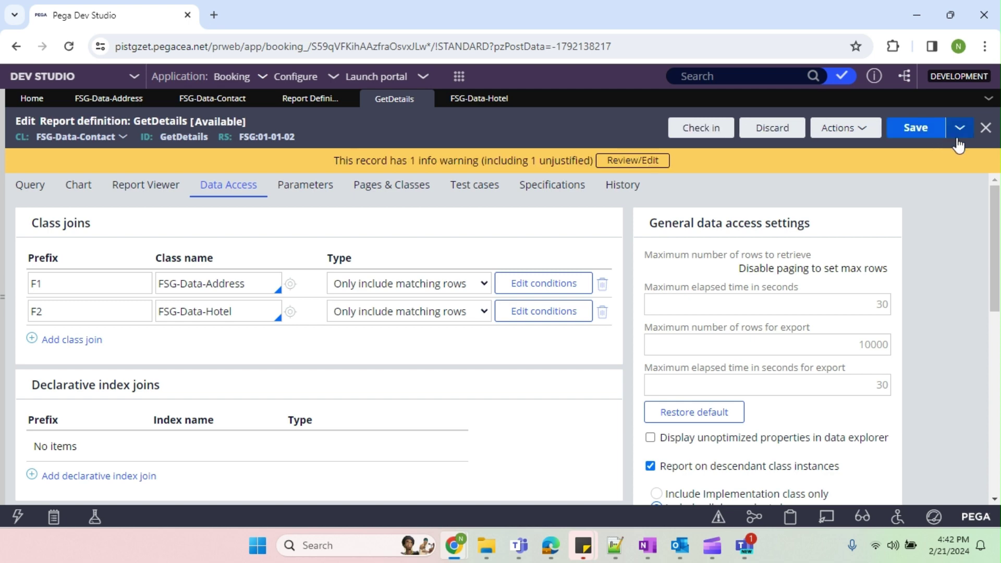
pyautogui.click(30, 185)
pyautogui.scroll(-4, 173, 394)
pyautogui.scroll(-1, 173, 394)
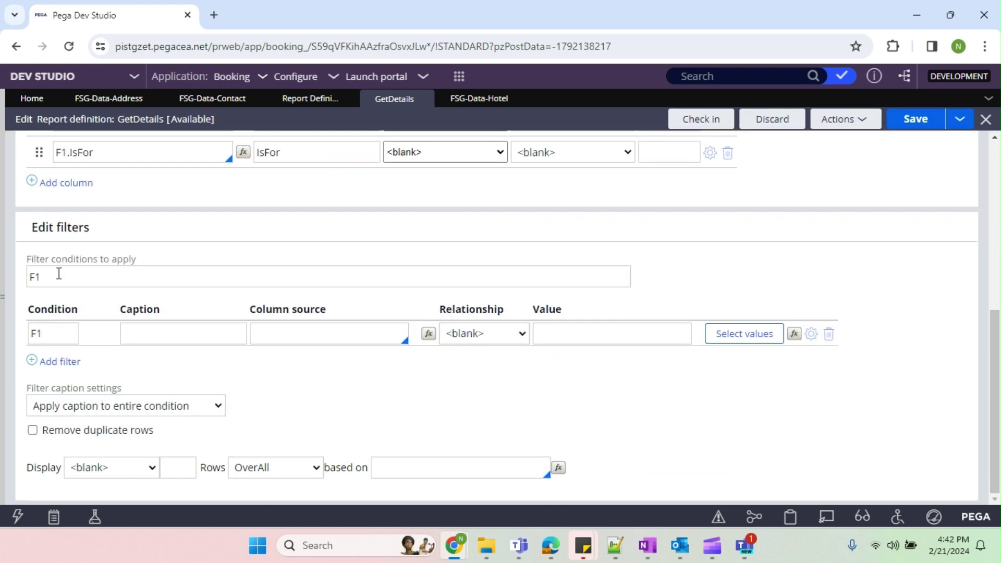
pyautogui.click(78, 185)
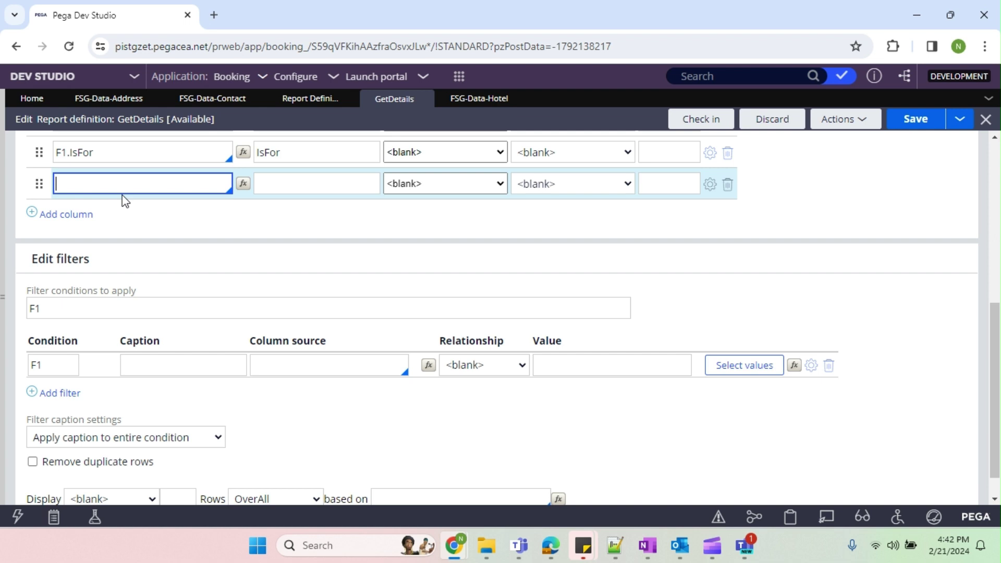
pyautogui.write('F2.Na')
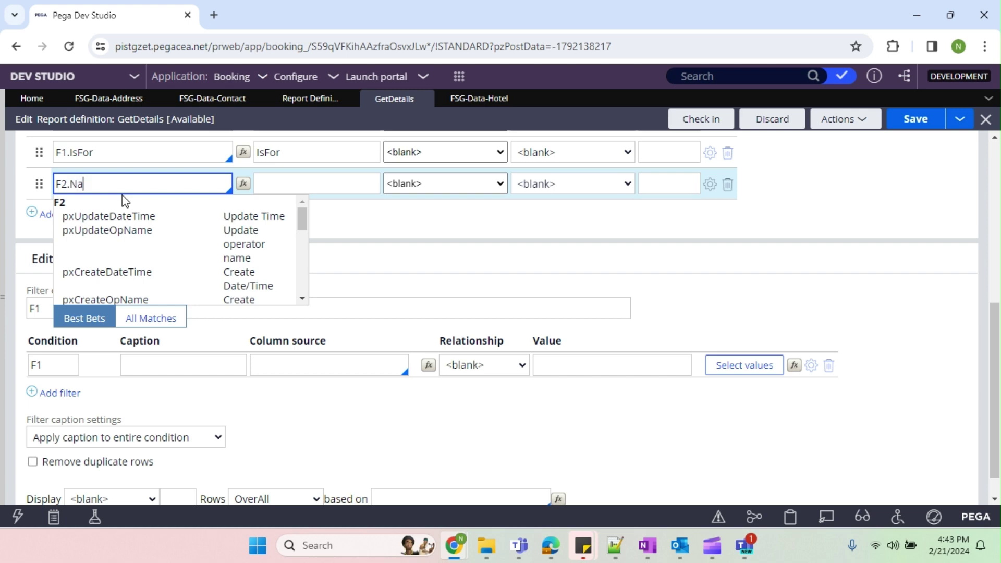
pyautogui.write('me')
pyautogui.click(99, 272)
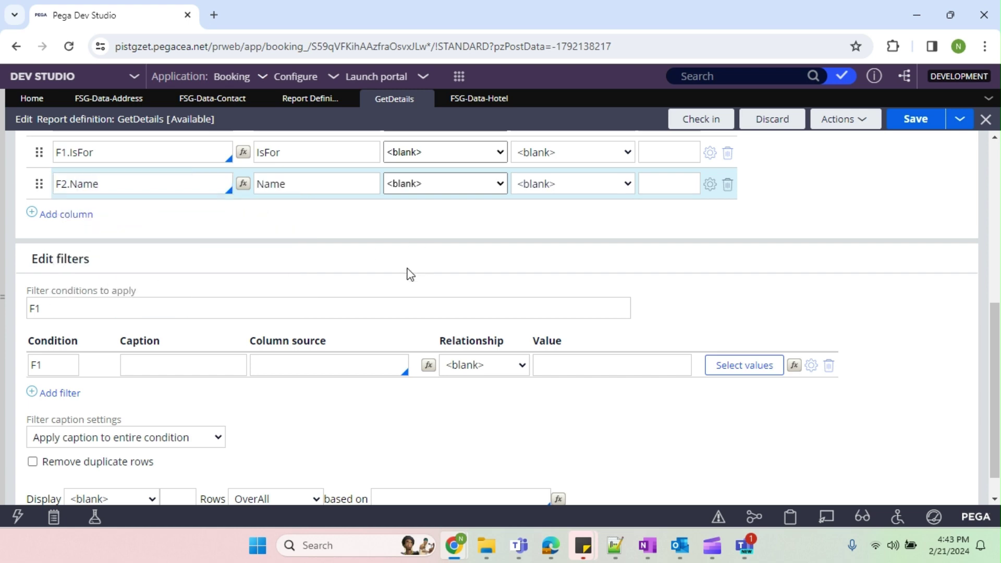
pyautogui.scroll(5, 407, 274)
pyautogui.click(916, 119)
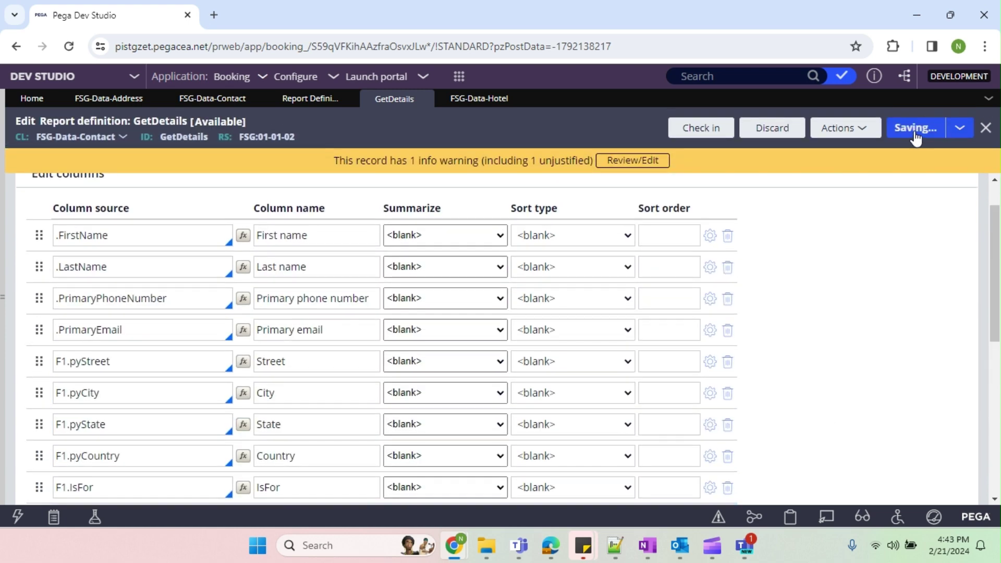
# Run GetDetails, then select the Liberty Hotel name and maximize the six-row results popup.
pyautogui.click(830, 128)
pyautogui.click(823, 148)
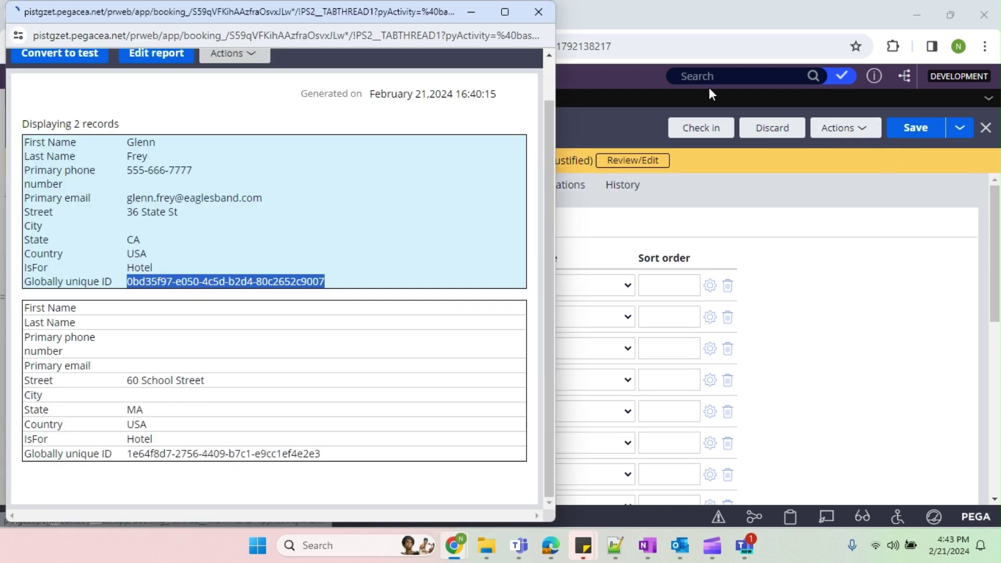
pyautogui.moveTo(196, 338); pyautogui.dragTo(131, 340)
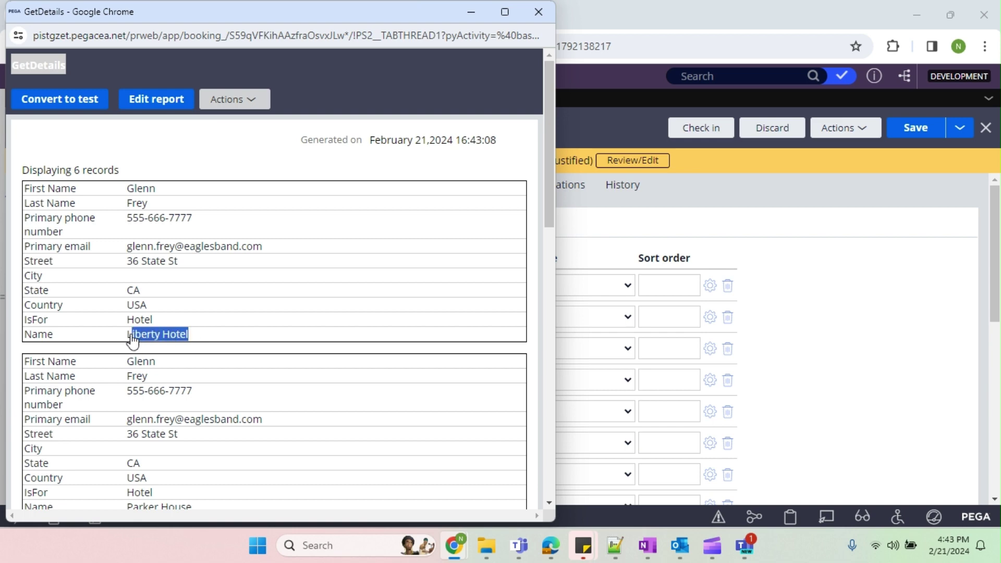
pyautogui.scroll(-1, 215, 350)
pyautogui.scroll(-1, 216, 354)
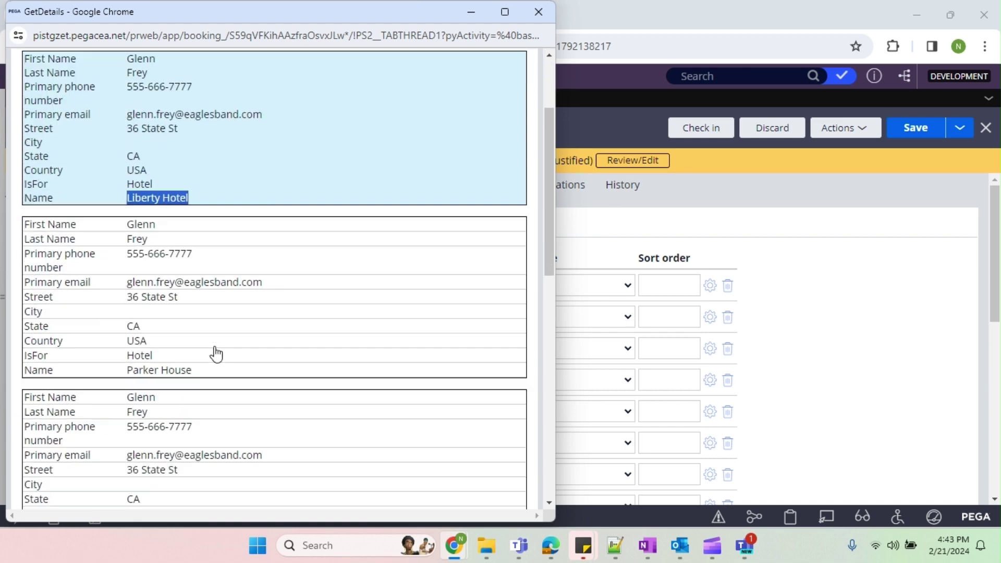
pyautogui.scroll(-2, 216, 354)
pyautogui.scroll(1, 222, 333)
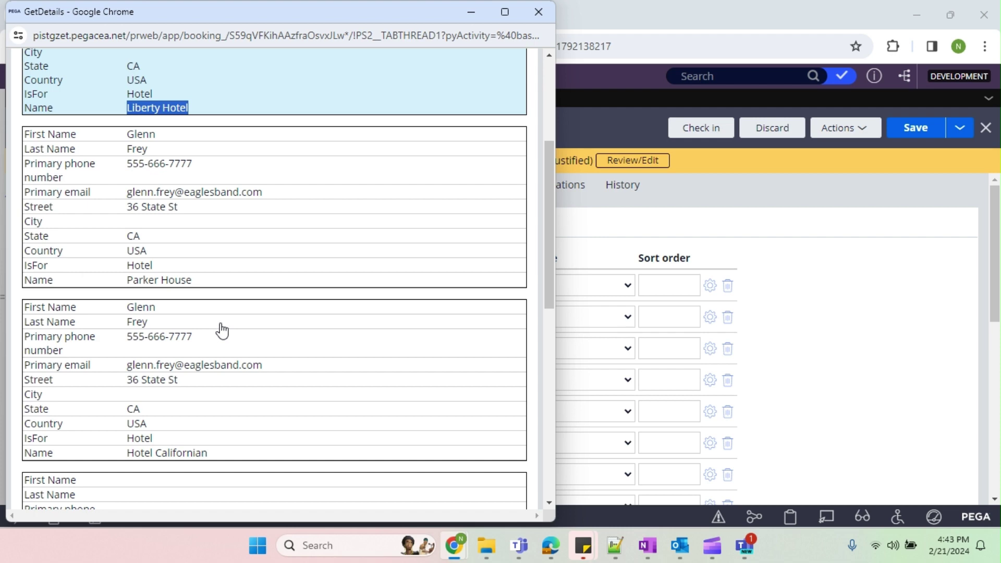
pyautogui.scroll(-2, 220, 328)
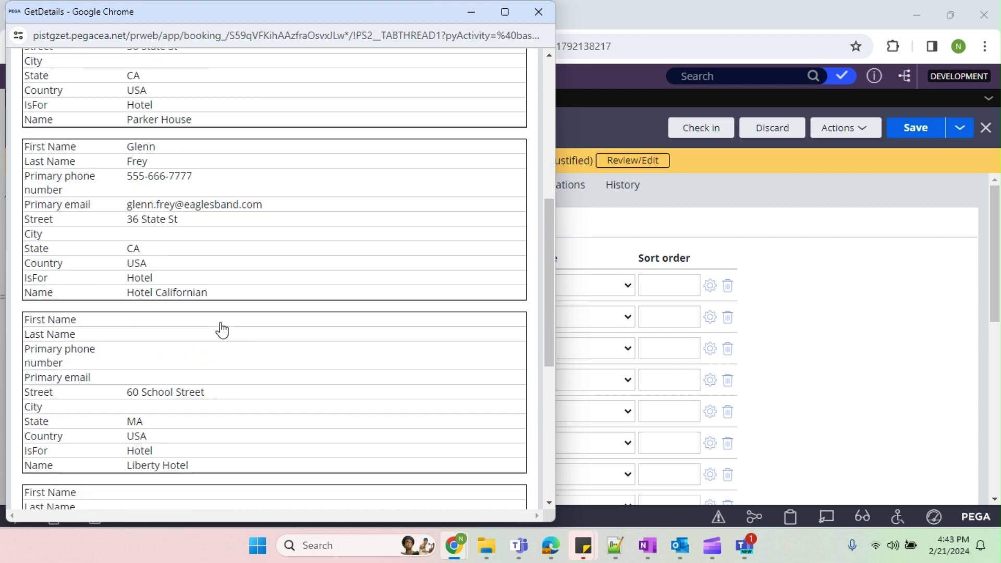
pyautogui.scroll(-2, 220, 328)
pyautogui.scroll(-3, 220, 328)
pyautogui.click(506, 13)
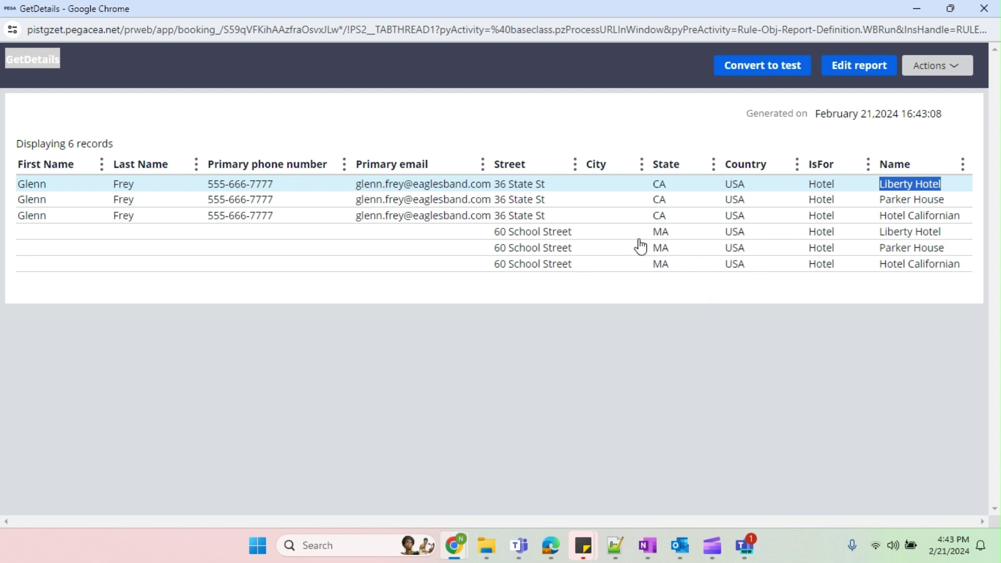
# Close the results, enable Remove duplicate rows, save GetDetails, and rerun it.
pyautogui.click(985, 9)
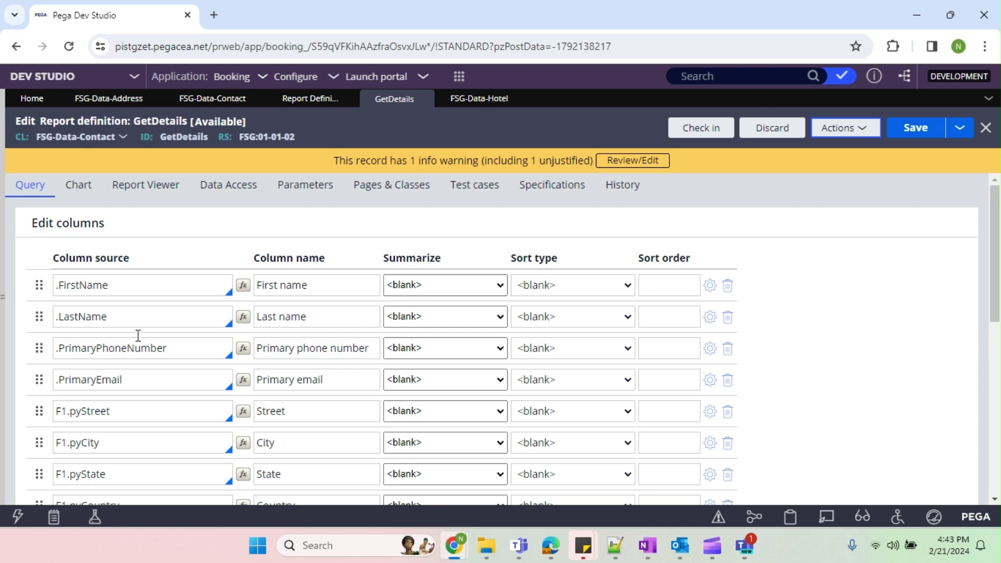
pyautogui.scroll(-1, 222, 337)
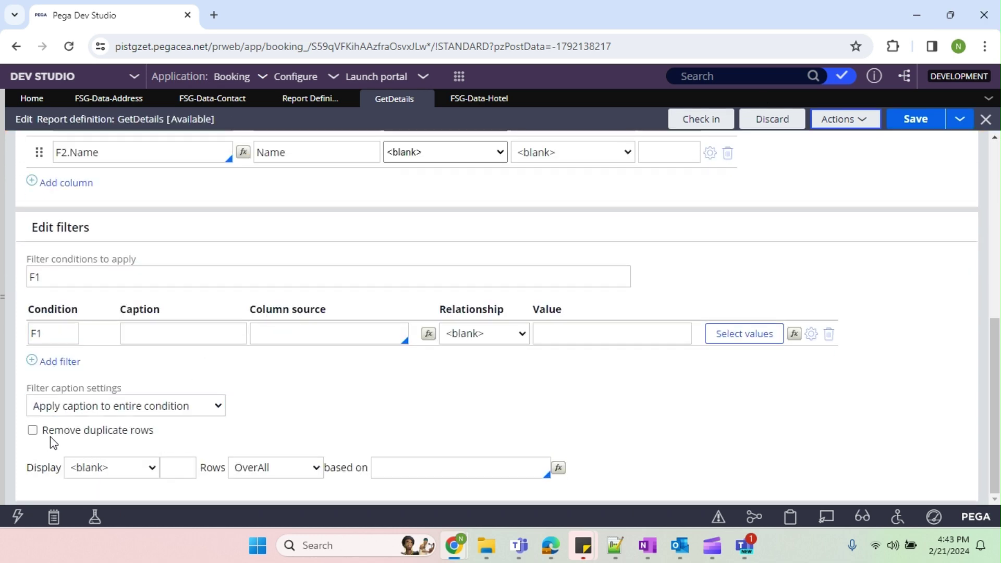
pyautogui.click(33, 430)
pyautogui.scroll(5, 576, 241)
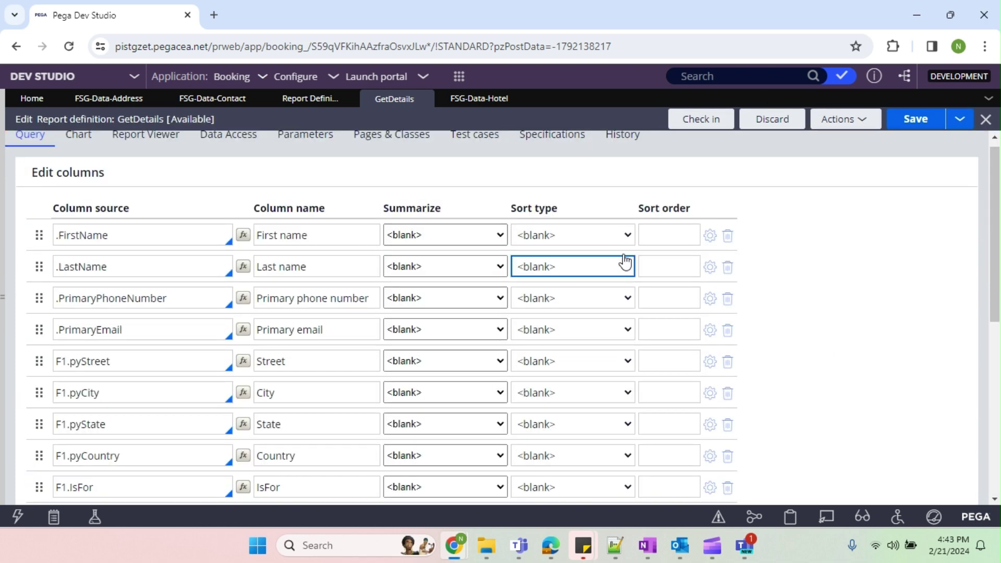
pyautogui.click(915, 128)
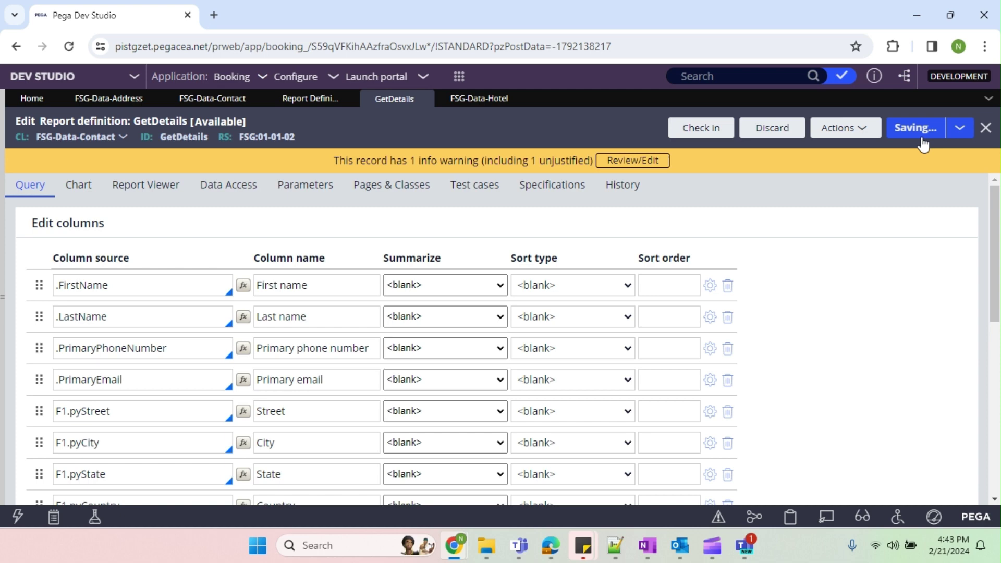
pyautogui.click(843, 129)
pyautogui.click(800, 150)
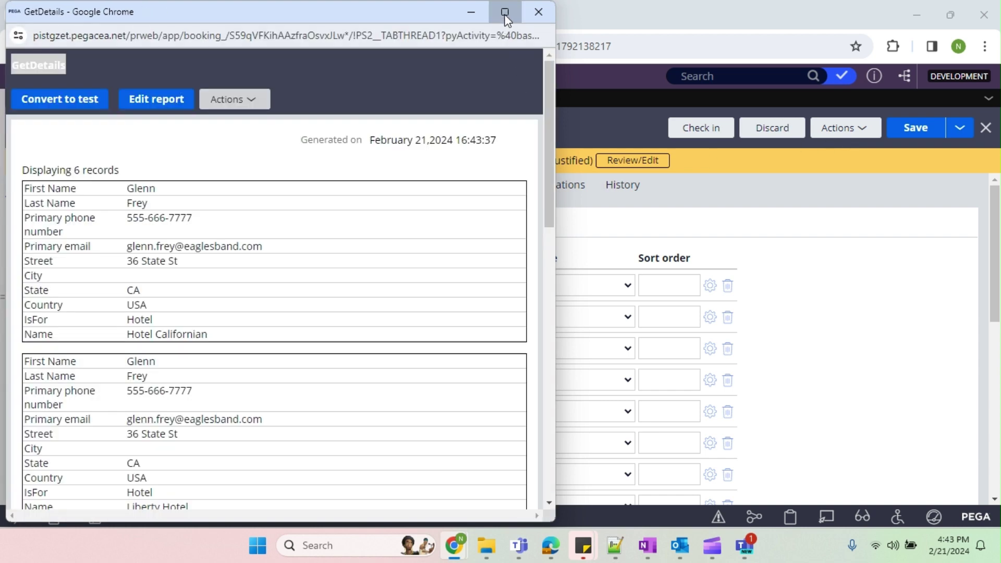
# Maximize the rerun results, review the six hotel-name rows, and close the popup.
pyautogui.click(506, 13)
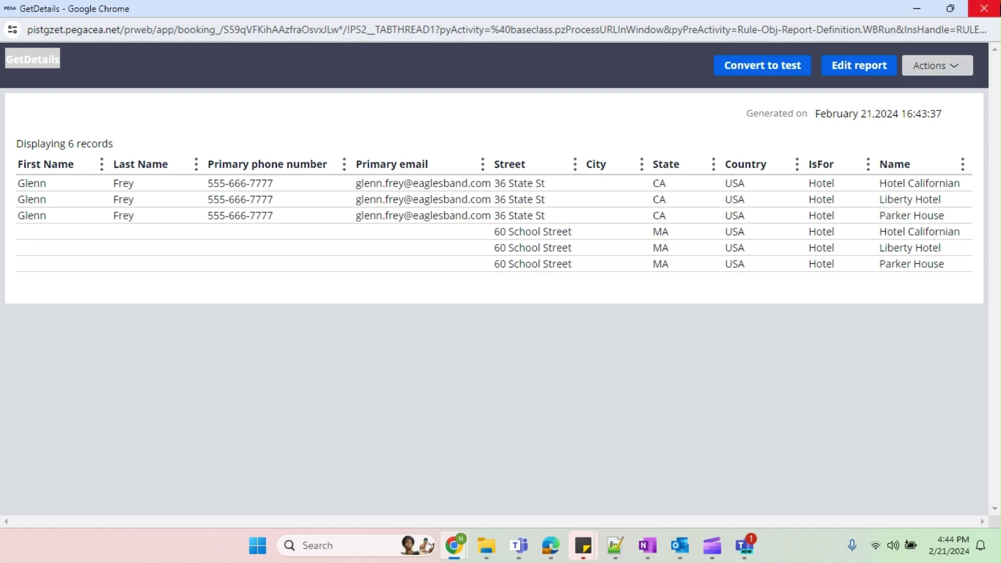
pyautogui.click(985, 8)
pyautogui.scroll(-1, 479, 325)
pyautogui.scroll(-4, 478, 325)
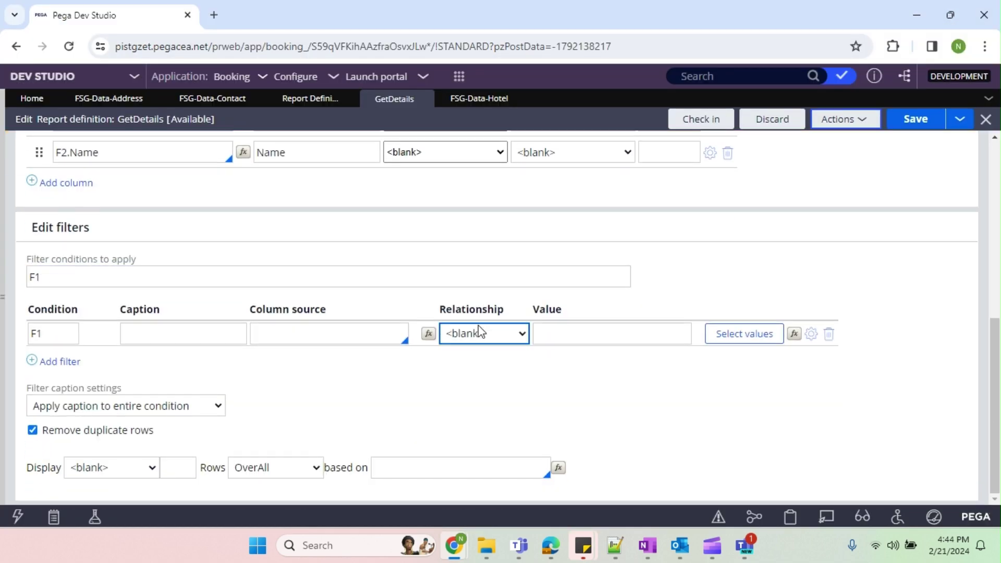
pyautogui.scroll(4, 478, 326)
pyautogui.scroll(2, 475, 329)
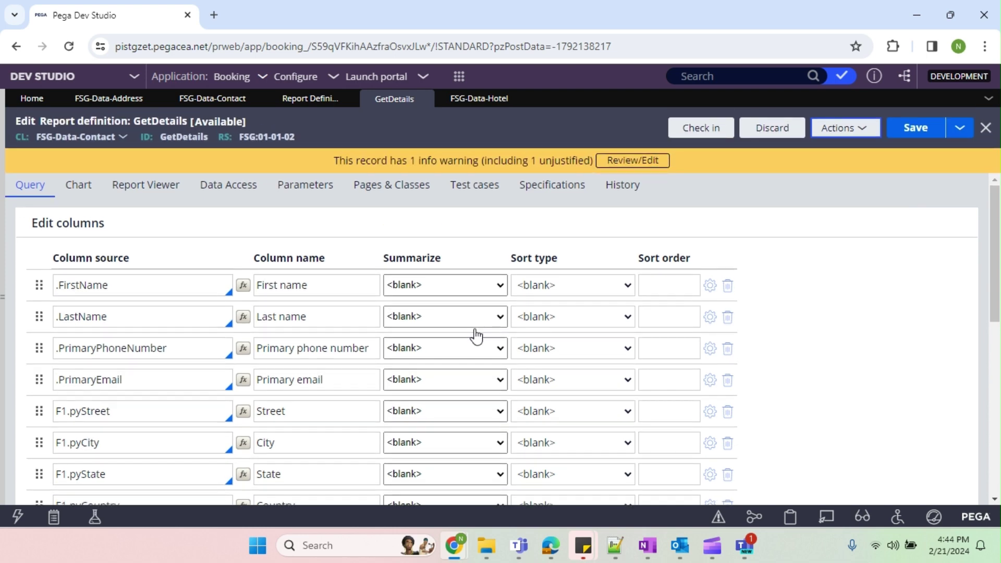